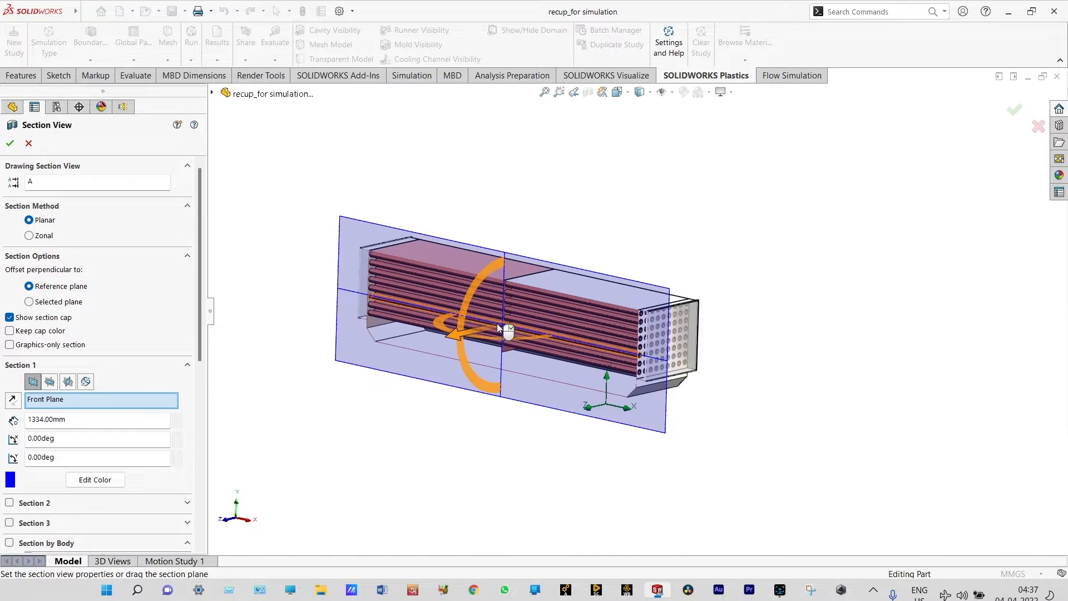
# Examine the tube bundle, perforated end plates and housing of the heat exchanger in the Front Plane section preview
pyautogui.scroll(-2, 493, 325)
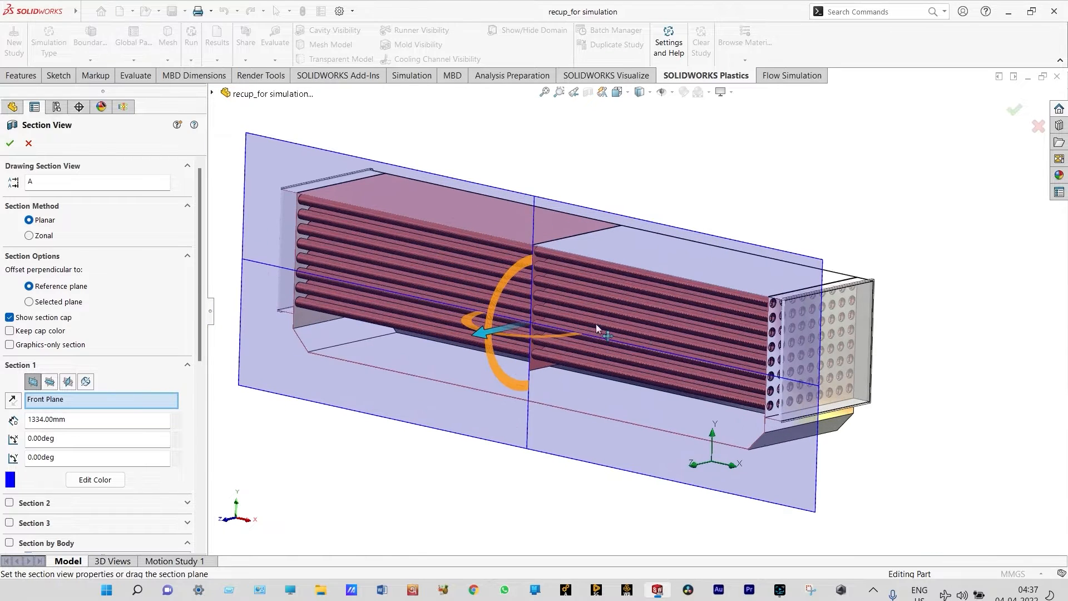
pyautogui.scroll(-6, 733, 335)
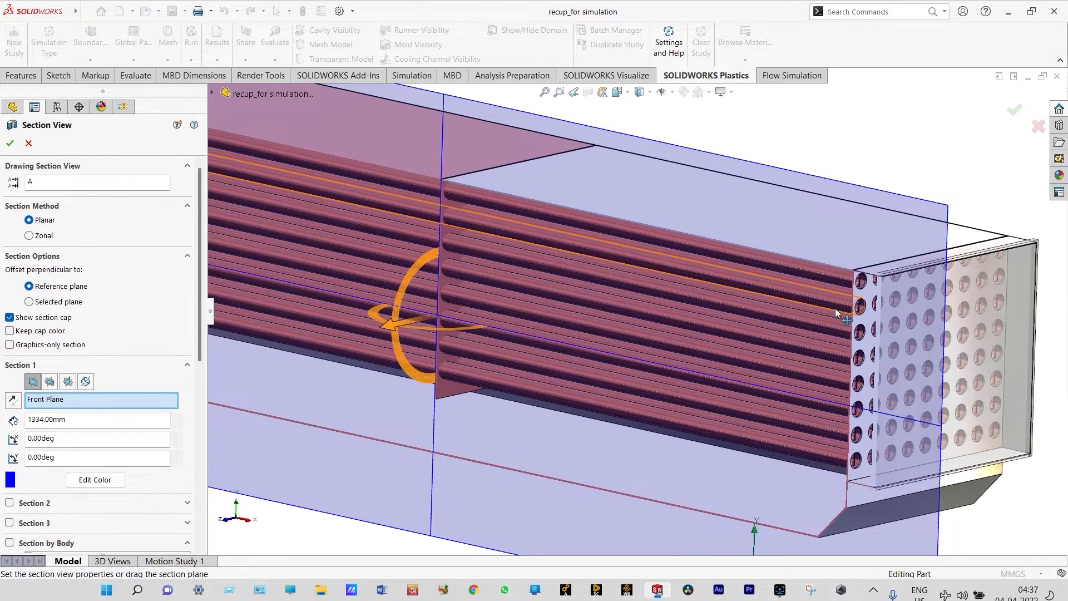
pyautogui.scroll(-3, 836, 308)
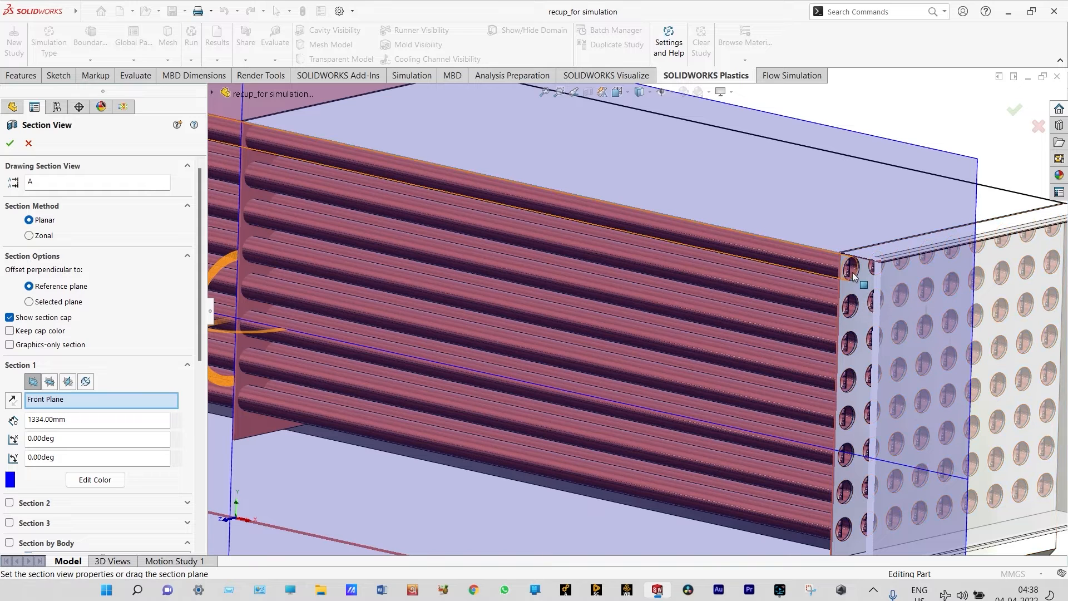
pyautogui.press('f')
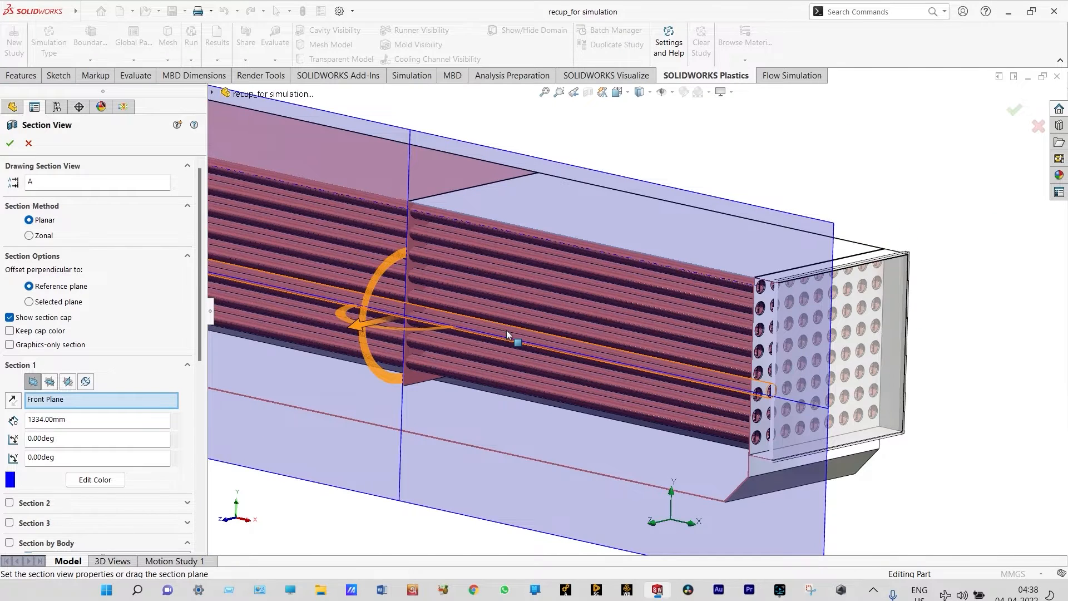
pyautogui.scroll(2, 506, 329)
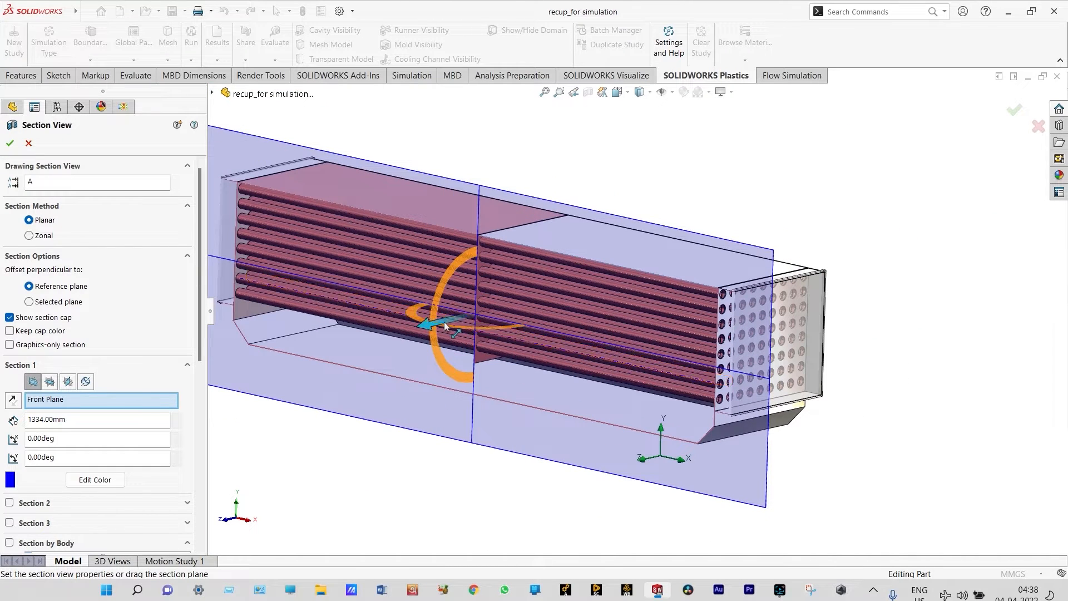
pyautogui.scroll(-3, 681, 319)
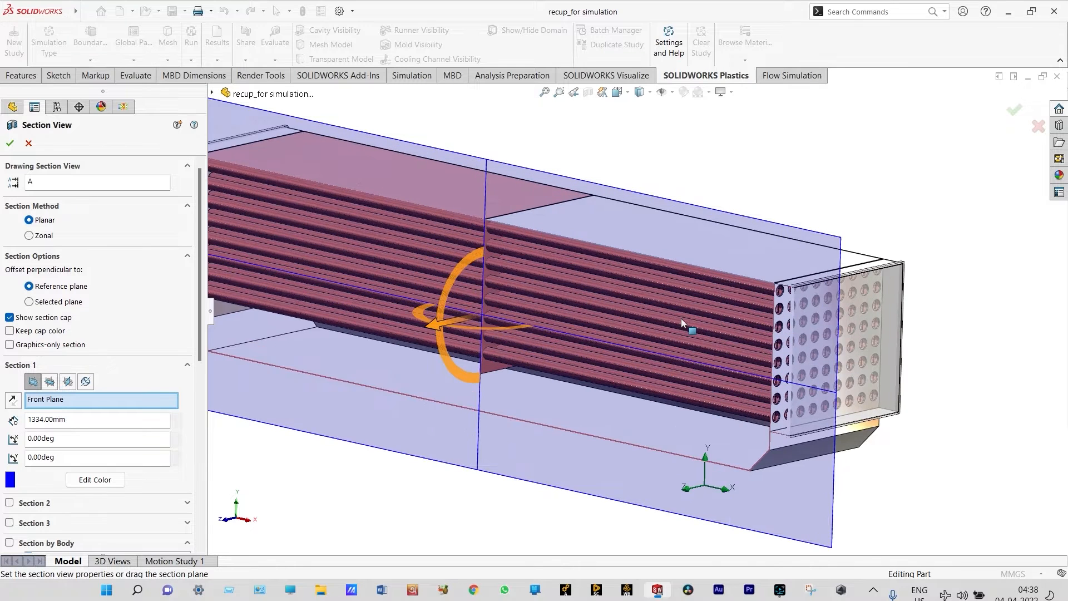
pyautogui.scroll(4, 683, 318)
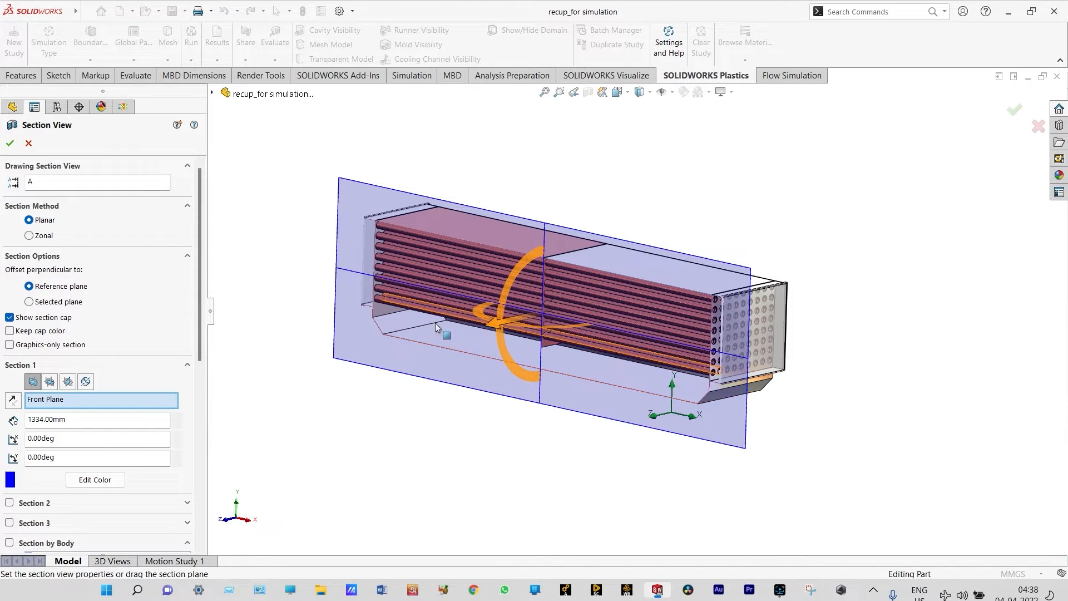
pyautogui.rightClick(653, 233)
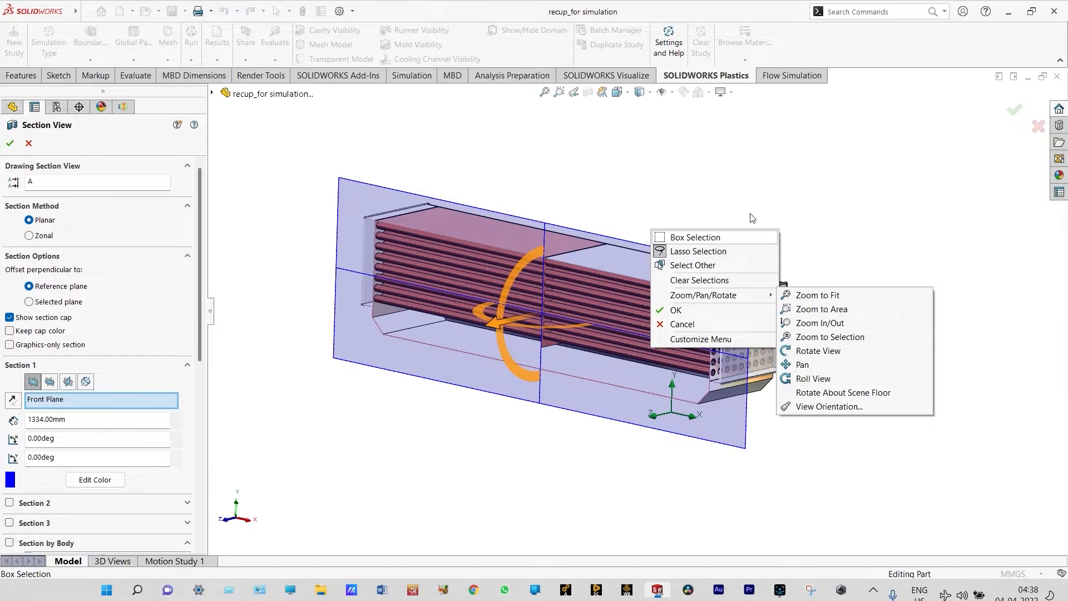
pyautogui.moveTo(717, 296)
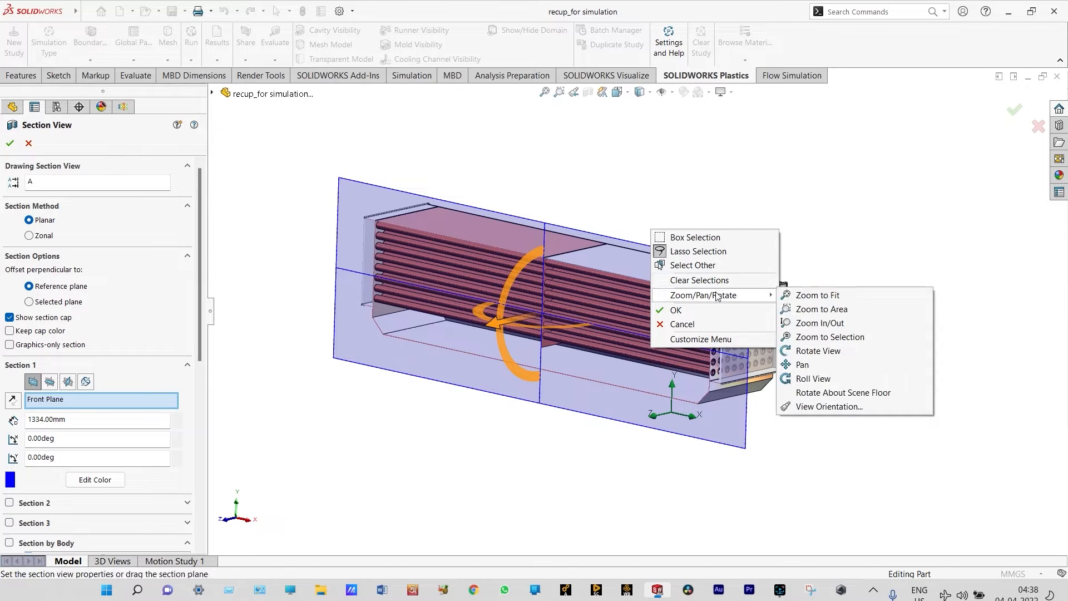
pyautogui.click(816, 351)
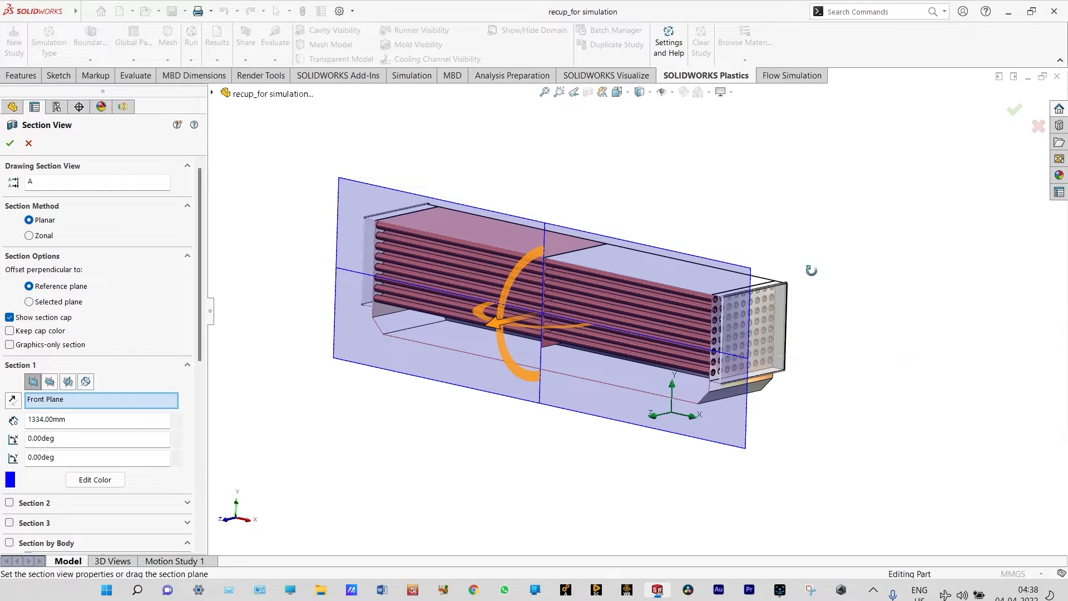
pyautogui.moveTo(812, 271); pyautogui.dragTo(745, 263)
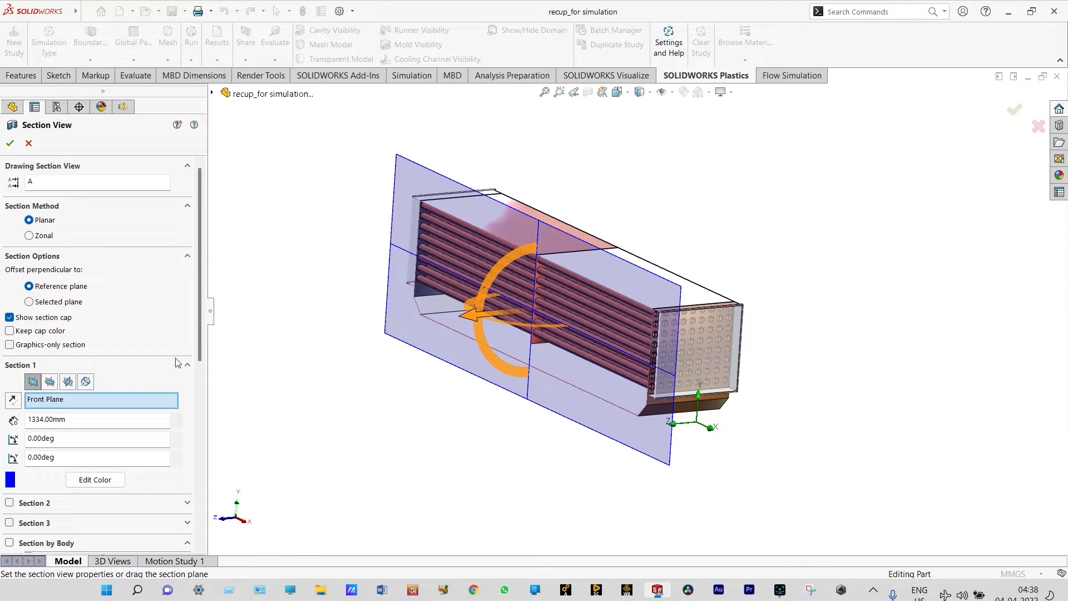
# Section the model with the Right Plane and examine the cut tubes and the inserts inside them up close
pyautogui.click(68, 382)
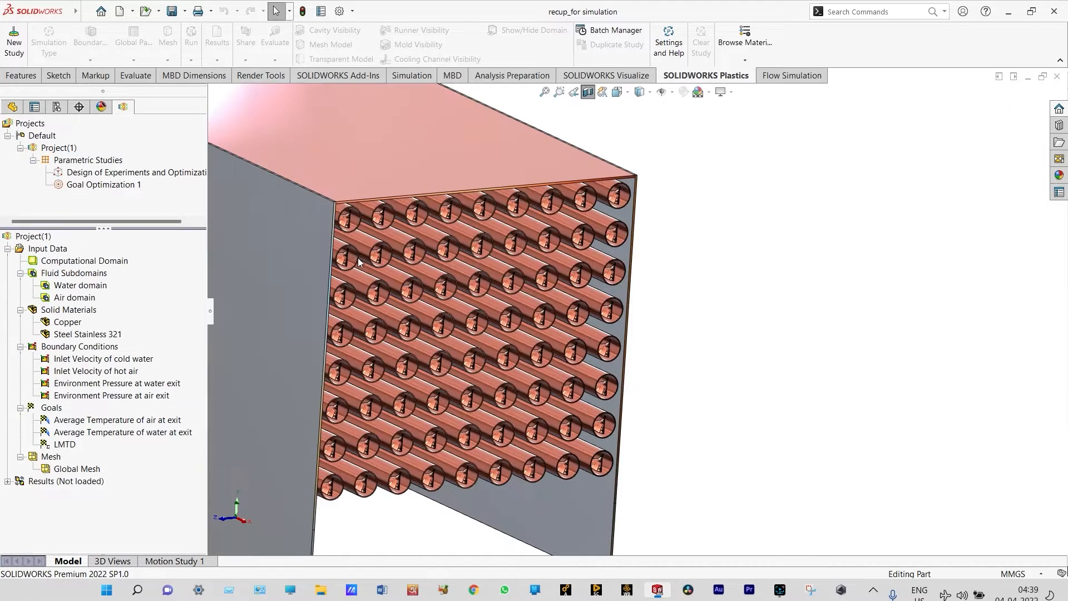
pyautogui.scroll(-5, 342, 267)
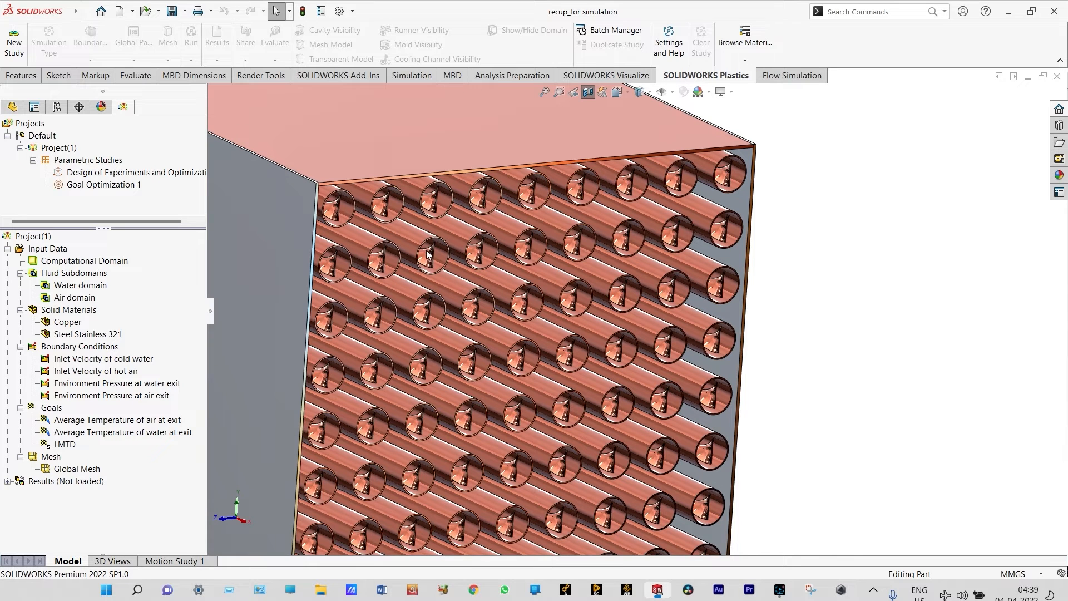
pyautogui.scroll(-5, 665, 301)
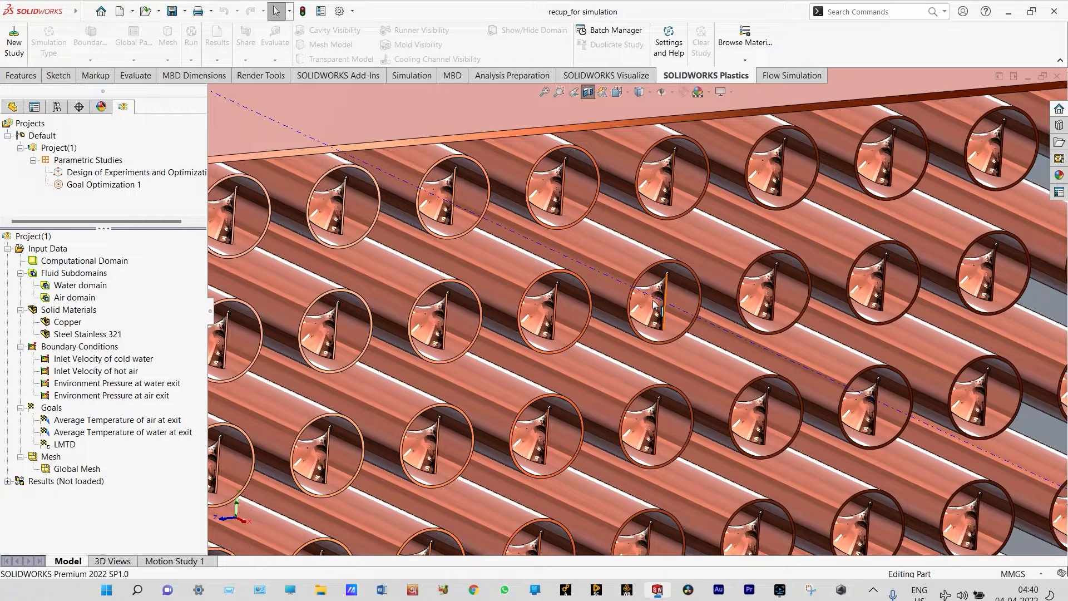
pyautogui.scroll(5, 654, 303)
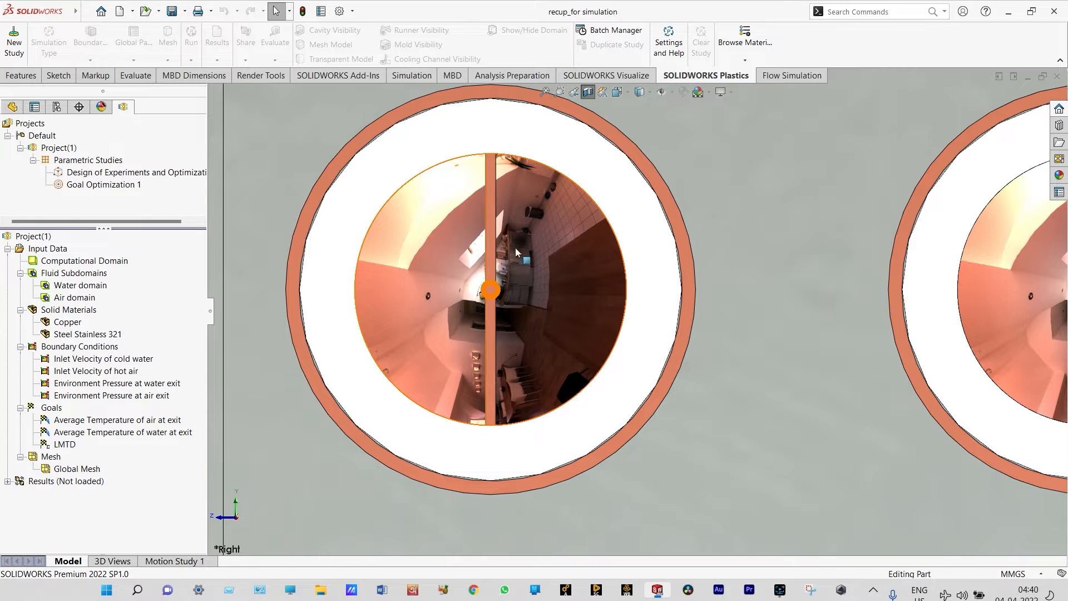
pyautogui.scroll(2, 506, 295)
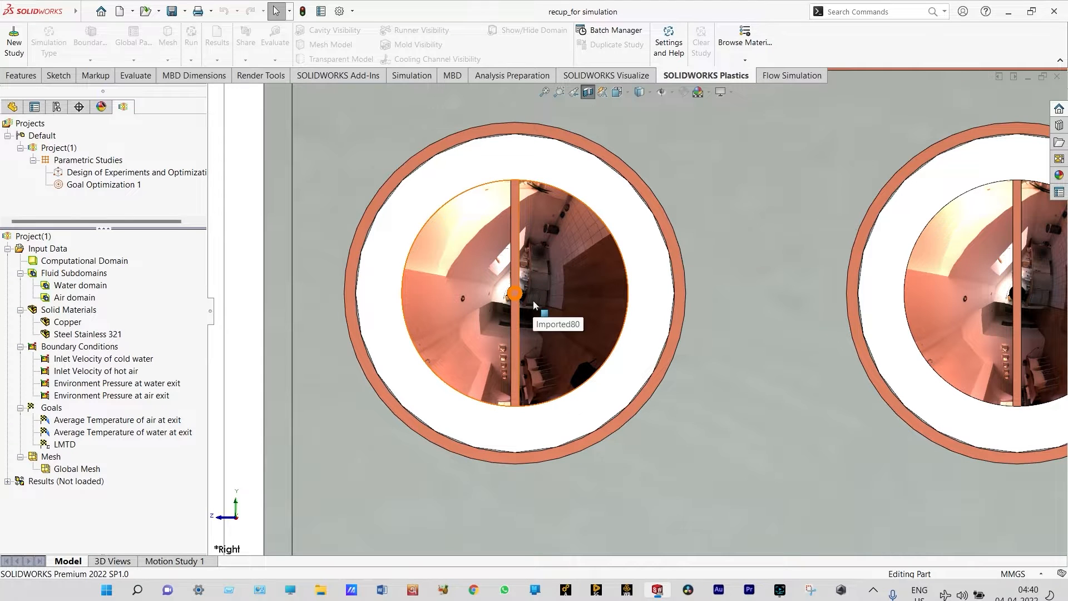
pyautogui.scroll(2, 546, 281)
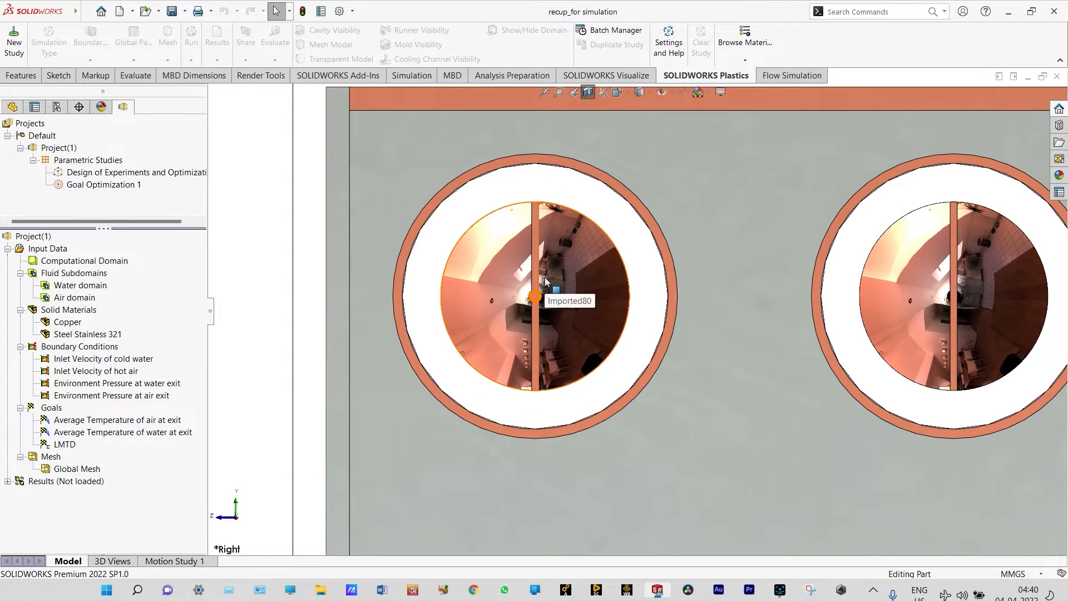
pyautogui.scroll(5, 547, 287)
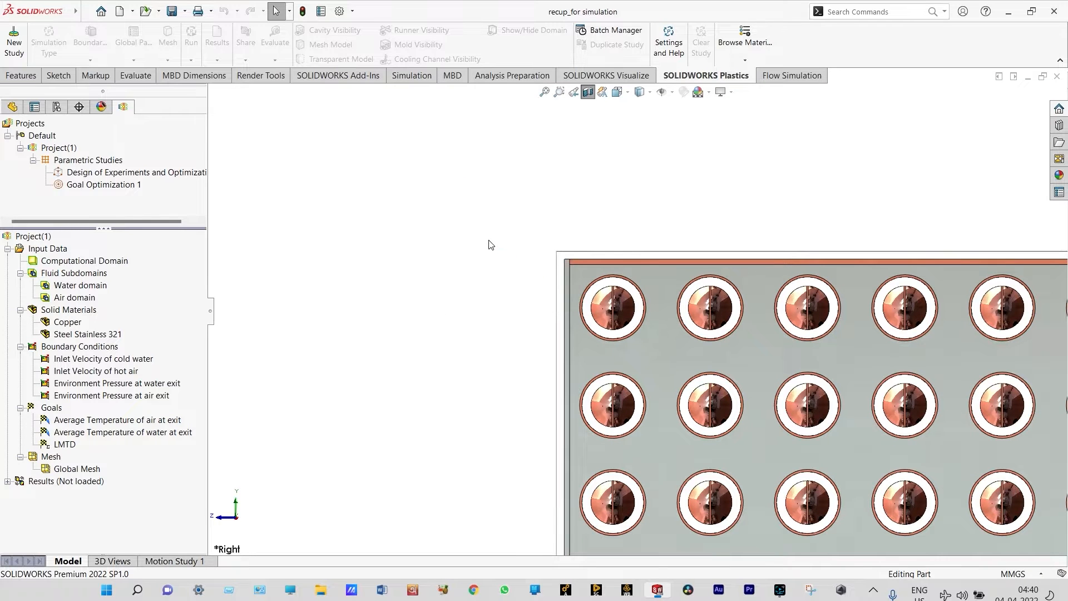
# Rotate the sectioned heat exchanger to an angled view and turn off the section view to show the whole body
pyautogui.rightClick(490, 243)
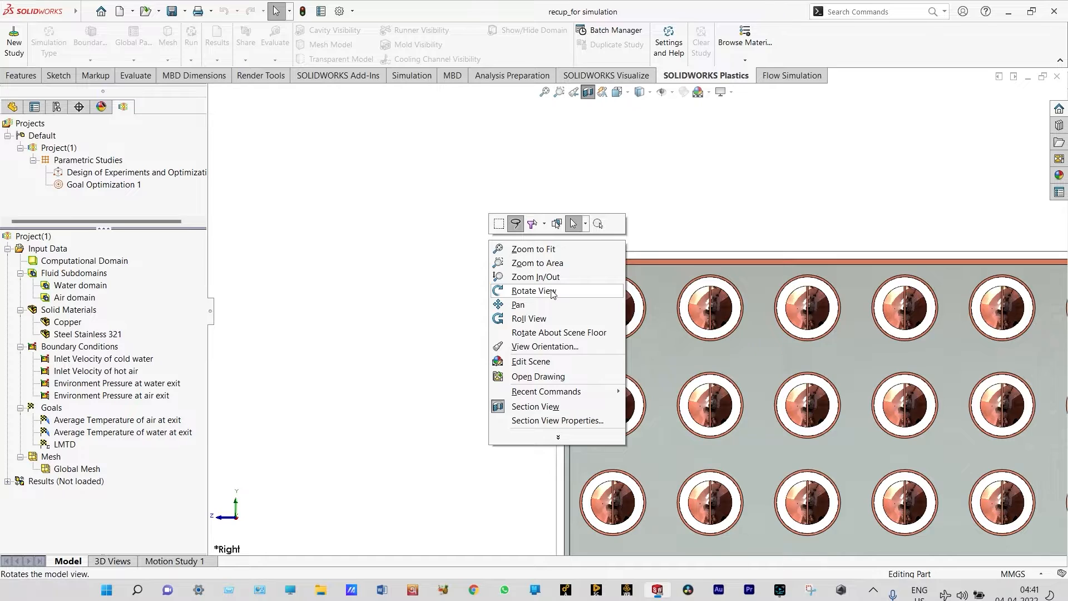
pyautogui.click(553, 294)
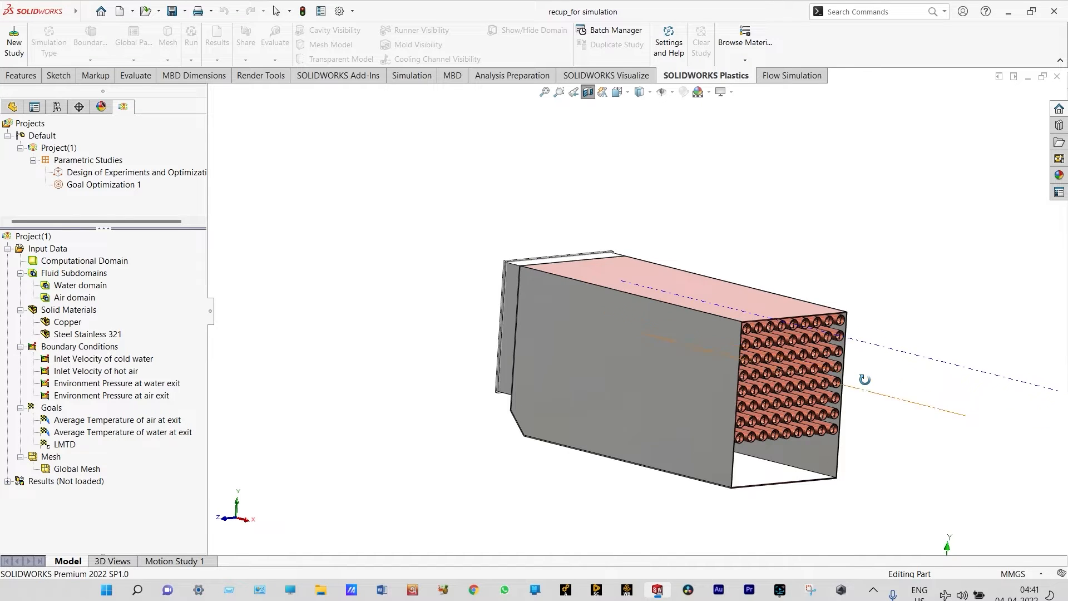
pyautogui.scroll(-1, 862, 381)
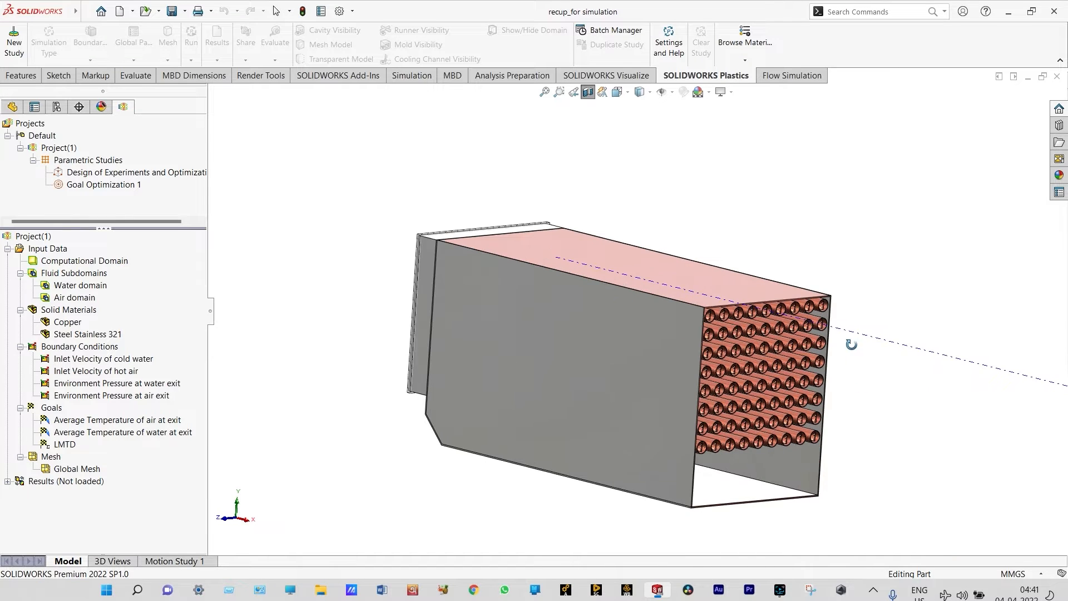
pyautogui.moveTo(625, 143); pyautogui.dragTo(794, 159)
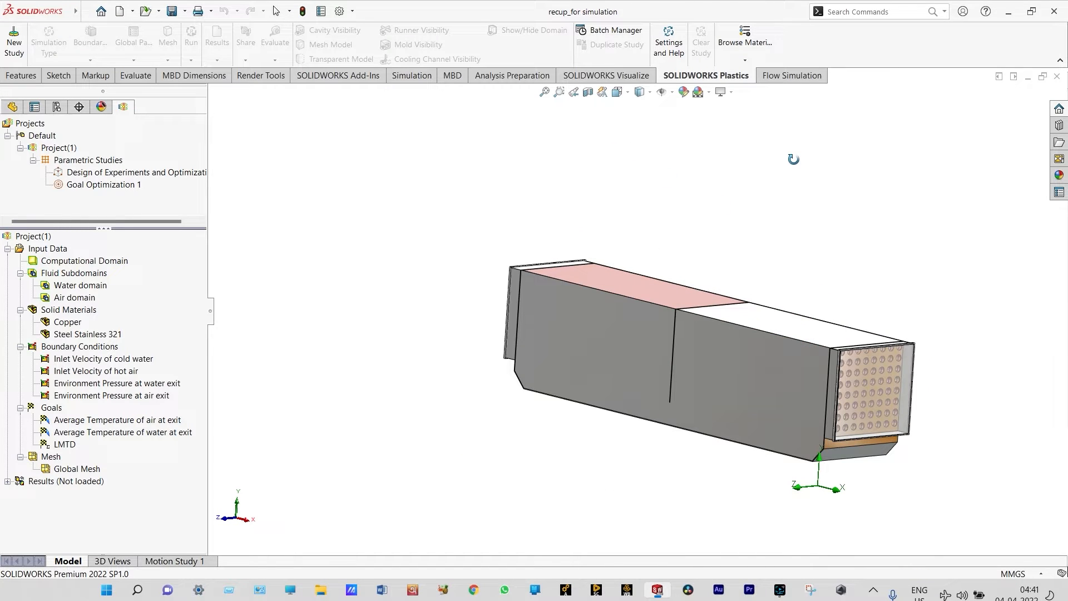
# Start a new Flow Simulation project with the Wizard, keeping the name Project(2) and the current configuration
pyautogui.click(786, 81)
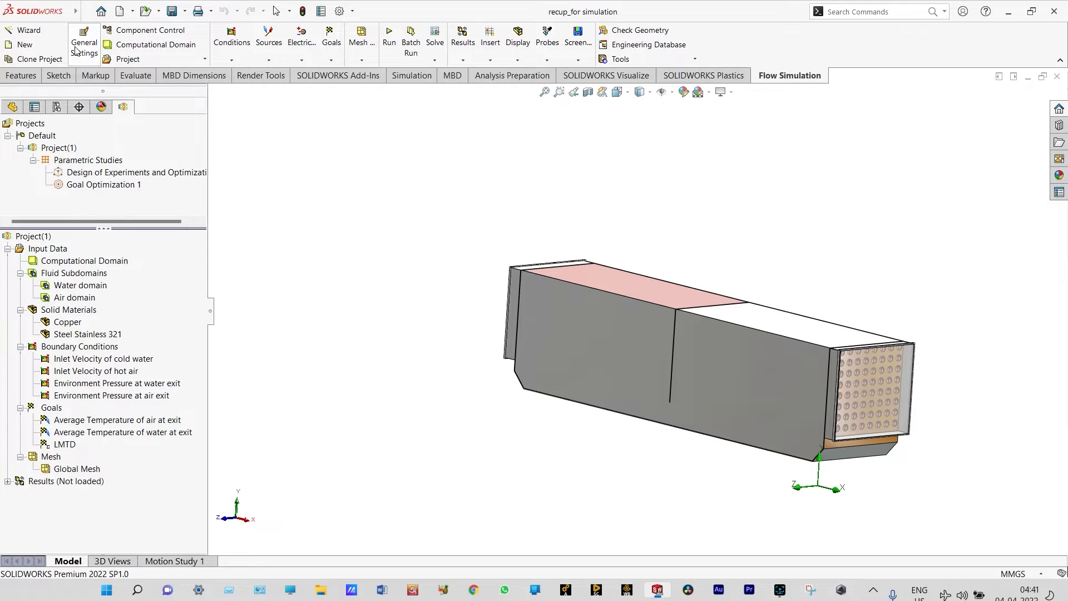
pyautogui.click(41, 31)
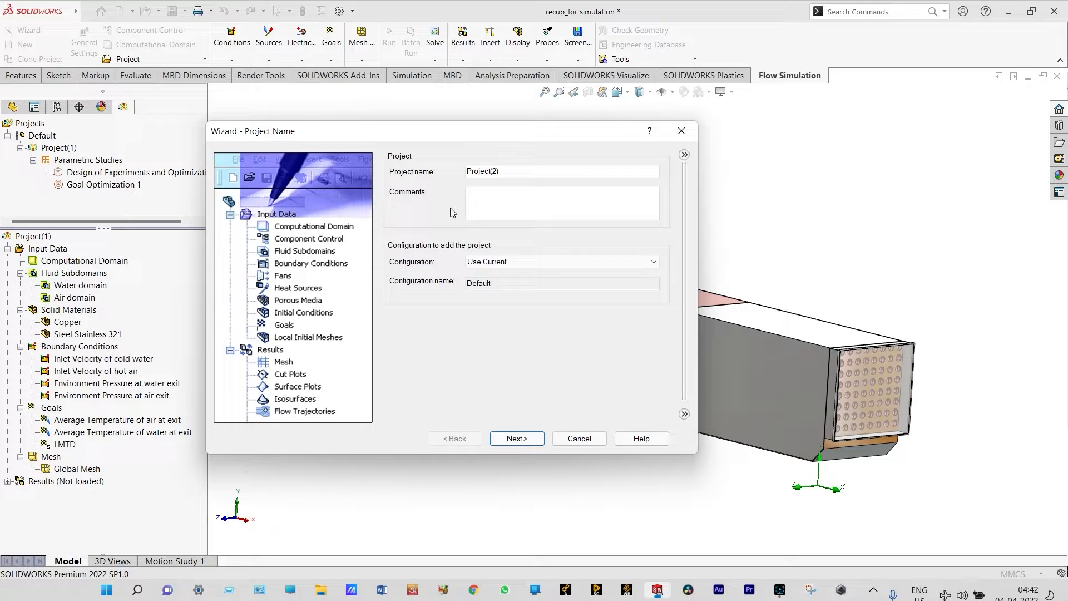
pyautogui.click(517, 437)
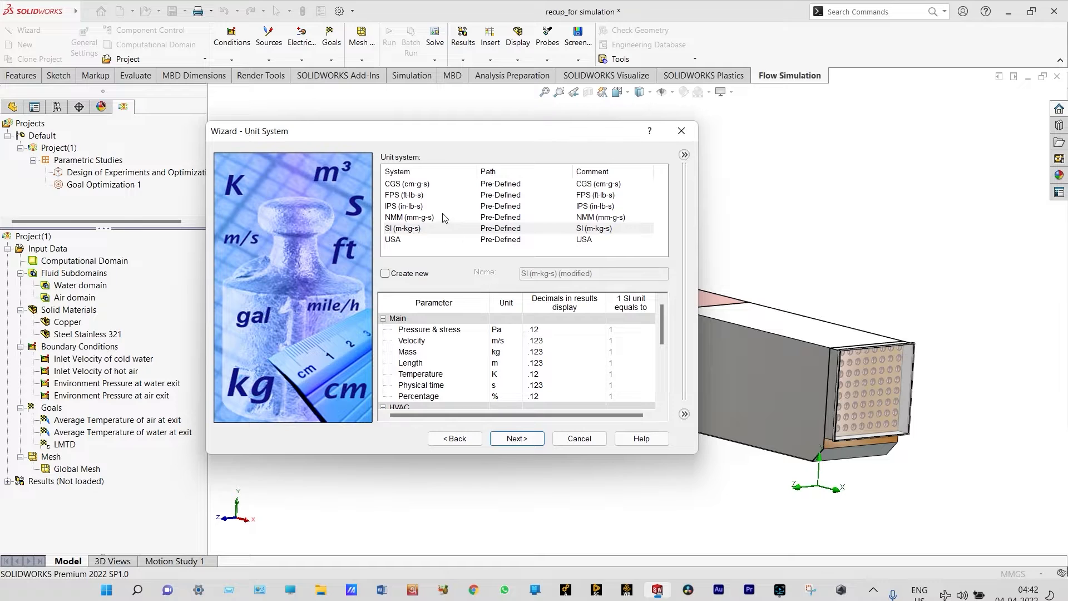
# Choose the SI (m-kg-s) unit system for the project, with temperature in °C
pyautogui.click(414, 231)
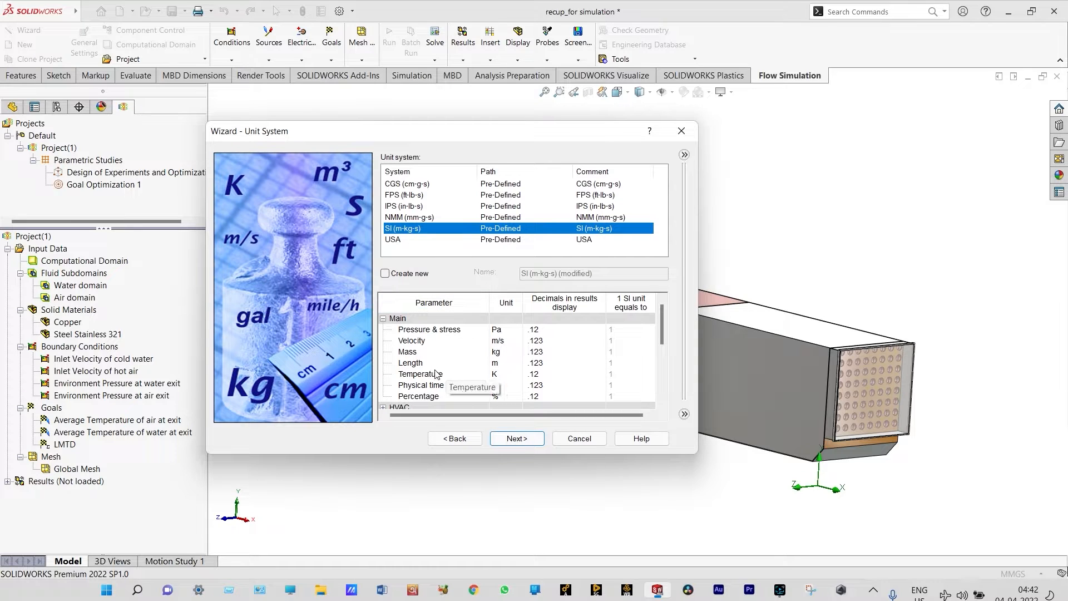
pyautogui.click(503, 376)
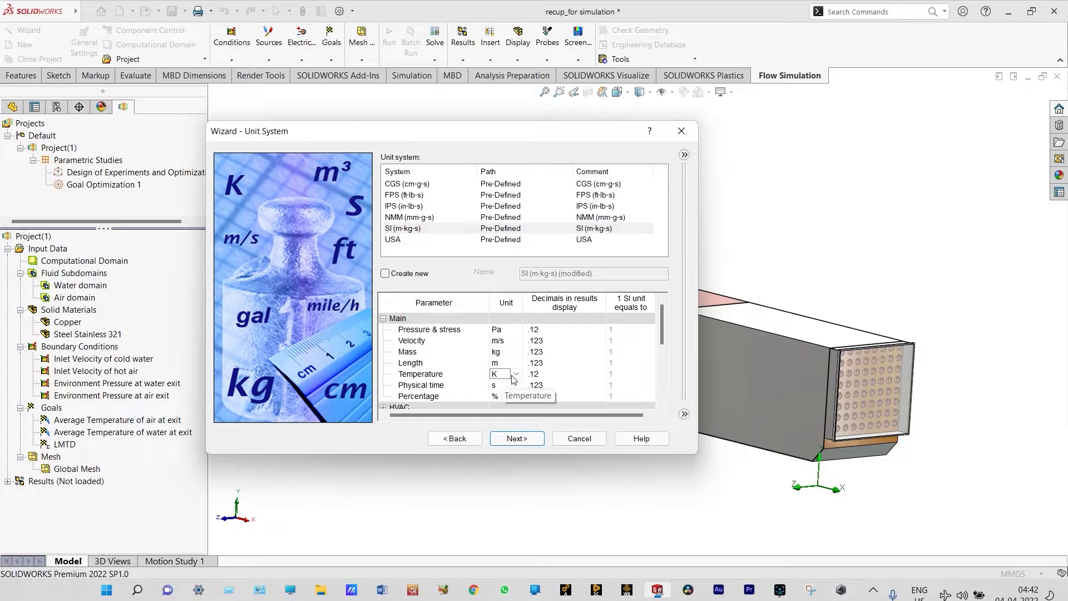
pyautogui.click(516, 375)
pyautogui.click(509, 392)
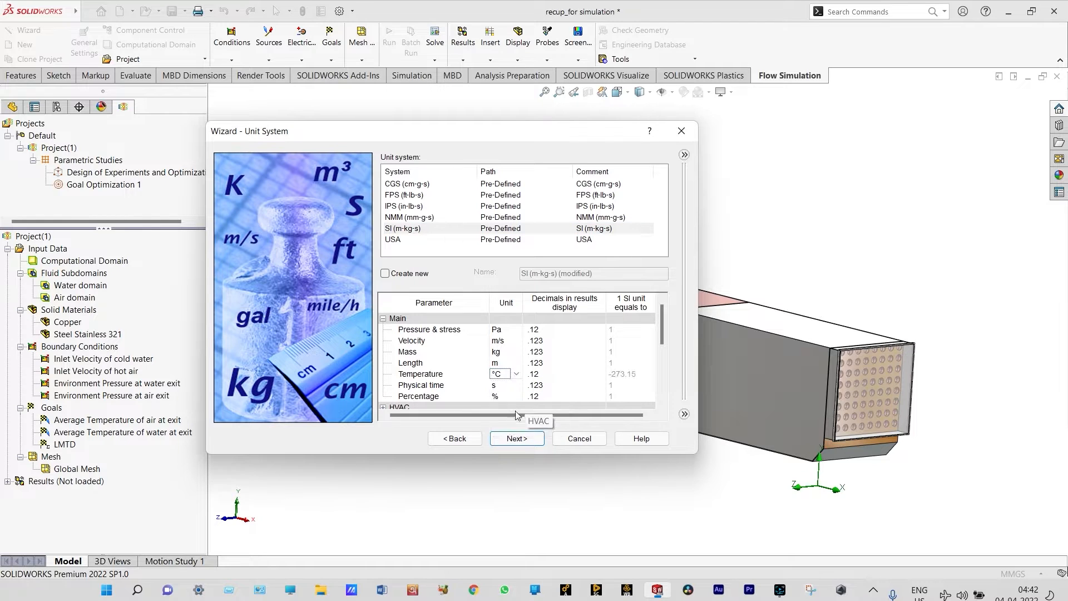
pyautogui.click(517, 439)
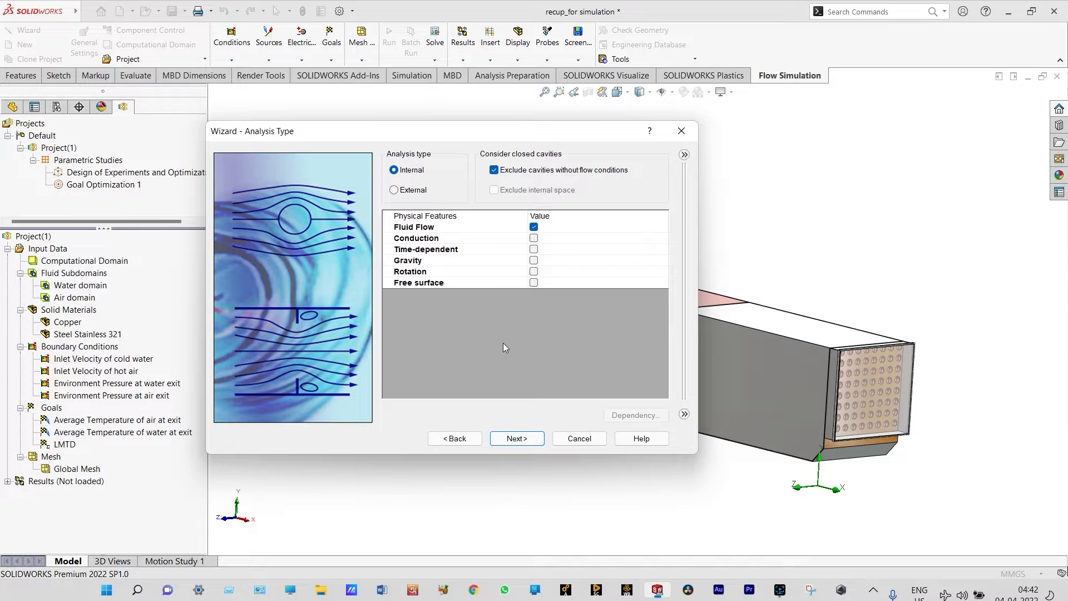
# For the internal analysis, stop excluding cavities without flow conditions and enable conduction and gravity
pyautogui.click(494, 170)
pyautogui.click(535, 239)
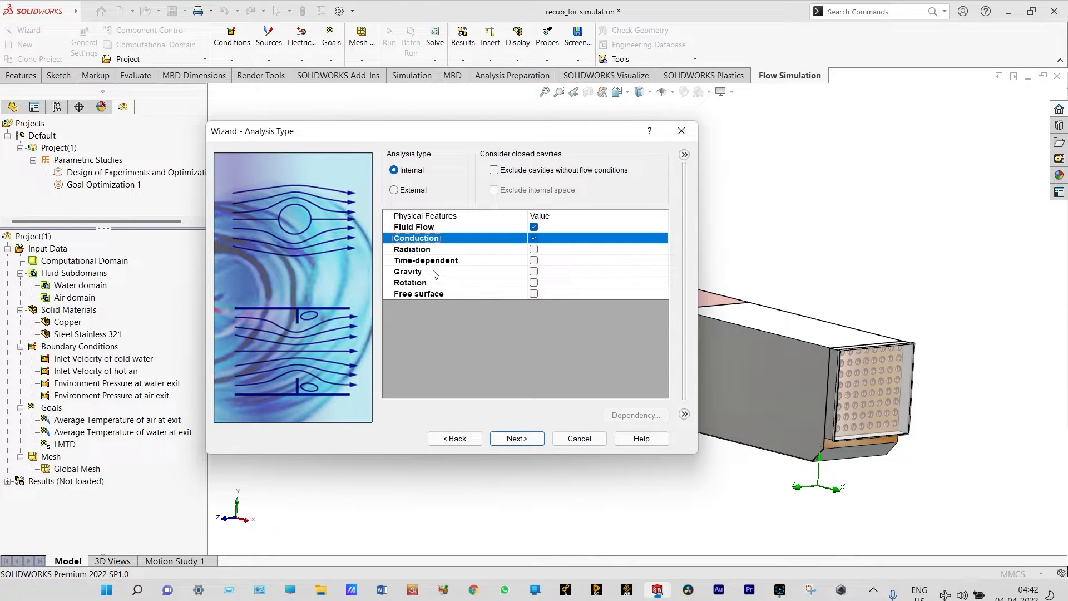
pyautogui.click(534, 272)
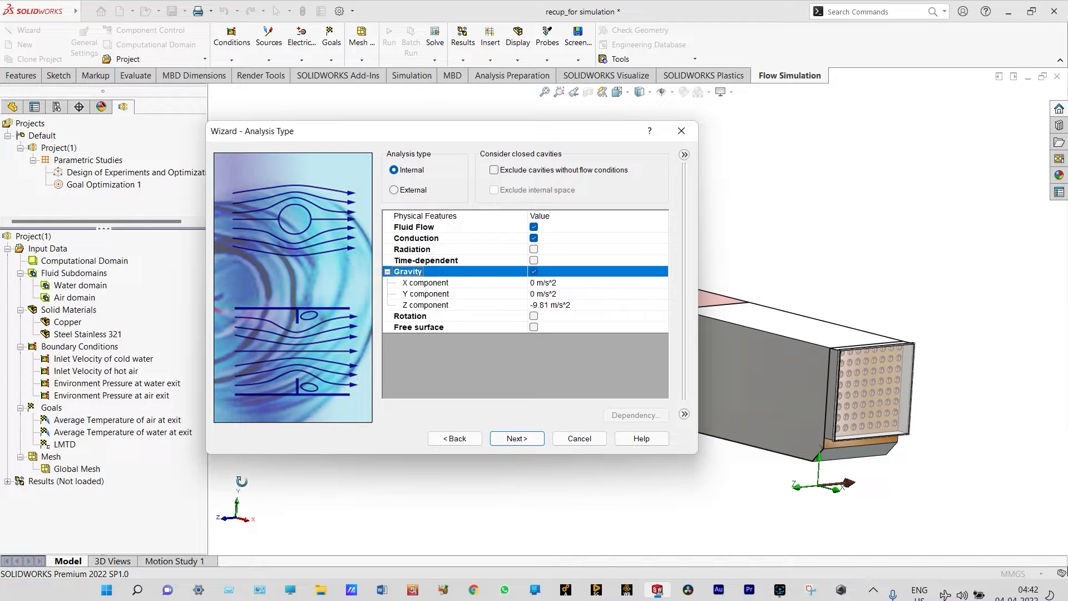
# Set the gravity Y component to -9.81 m/s^2 and the Z component to 0, and accept the analysis type settings
pyautogui.click(537, 294)
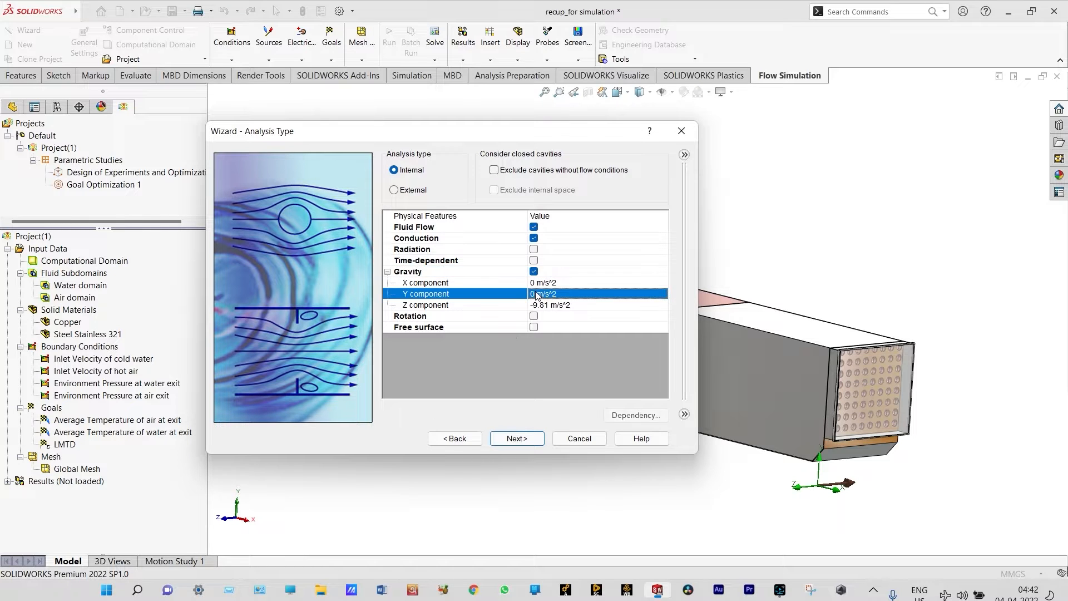
pyautogui.press('BackSpace')
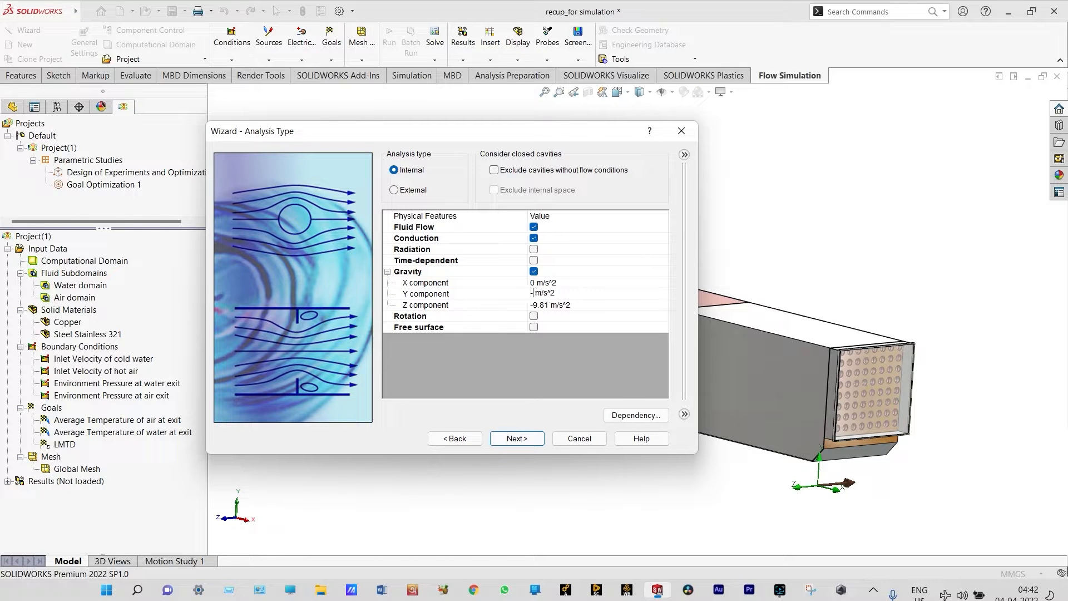
pyautogui.write('-9.81')
pyautogui.click(548, 306)
pyautogui.press('BackSpace')
pyautogui.press('BackSpace')
pyautogui.press('BackSpace')
pyautogui.press('BackSpace')
pyautogui.press('Delete')
pyautogui.write('0')
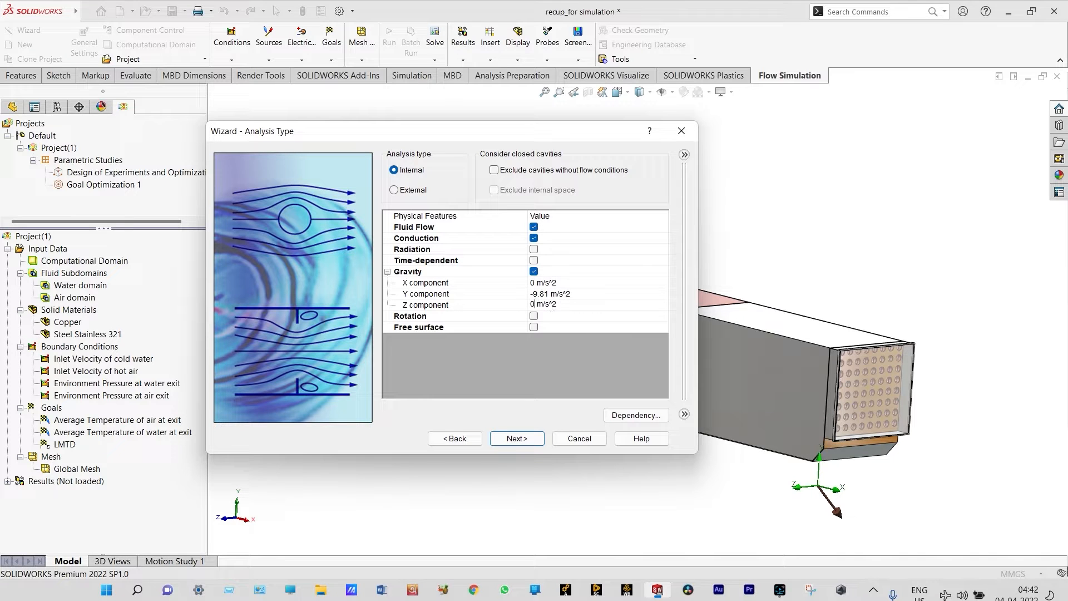
pyautogui.click(525, 440)
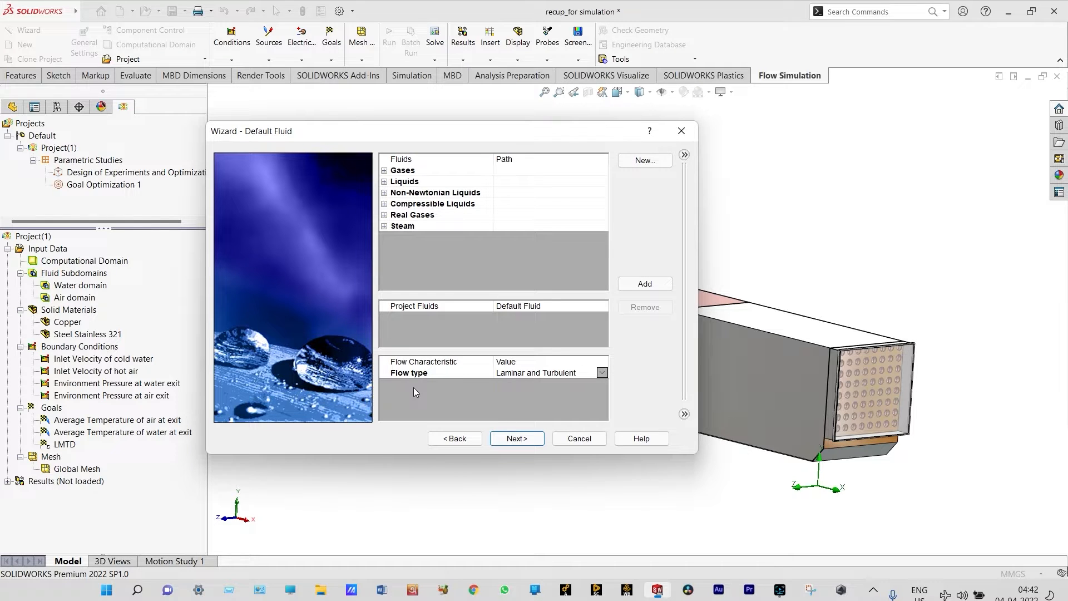
# Add Water from the liquids and Air from the gases as project fluids, keeping water as the default fluid
pyautogui.click(384, 182)
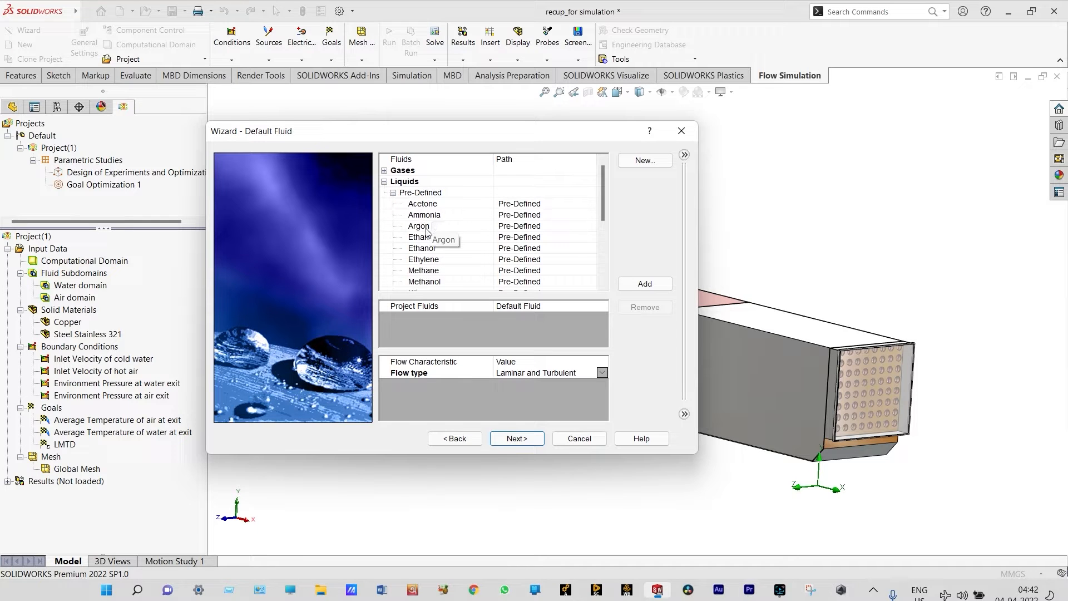
pyautogui.scroll(-3, 437, 240)
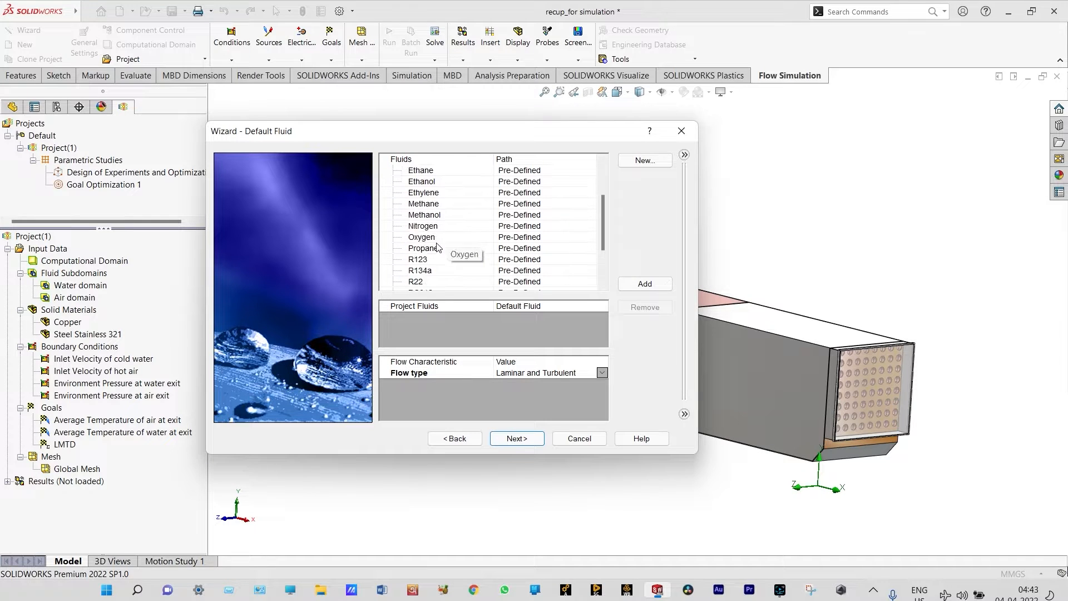
pyautogui.doubleClick(428, 272)
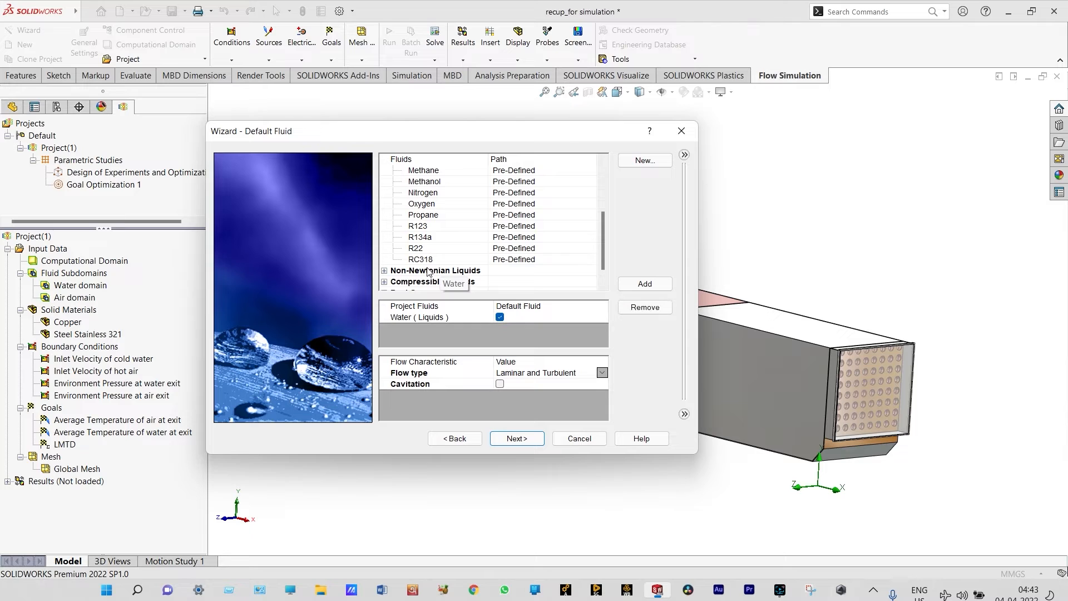
pyautogui.moveTo(602, 250); pyautogui.dragTo(602, 187)
pyautogui.click(384, 170)
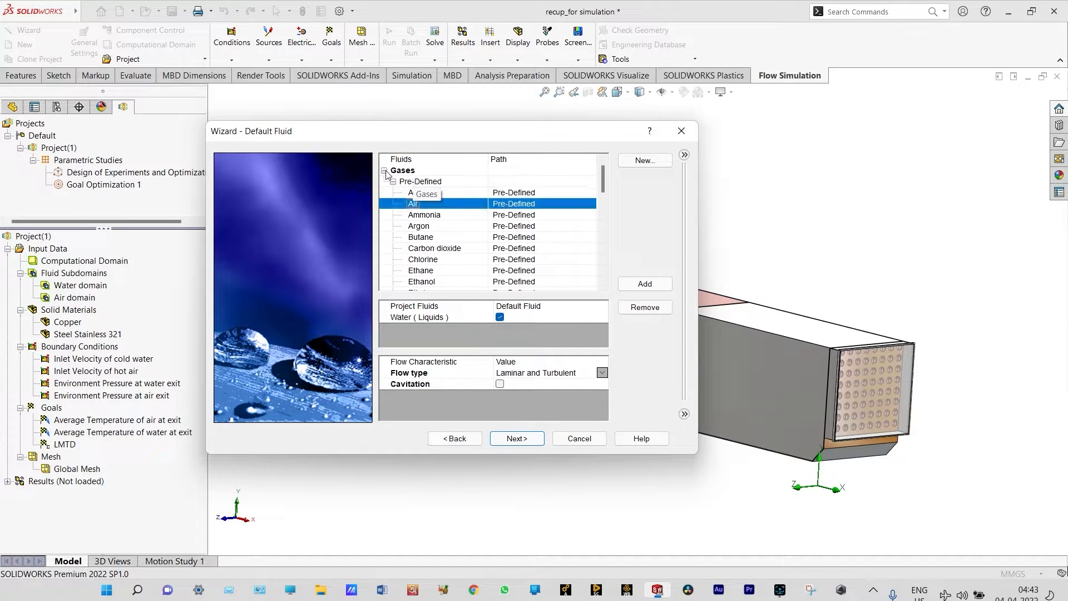
pyautogui.doubleClick(427, 204)
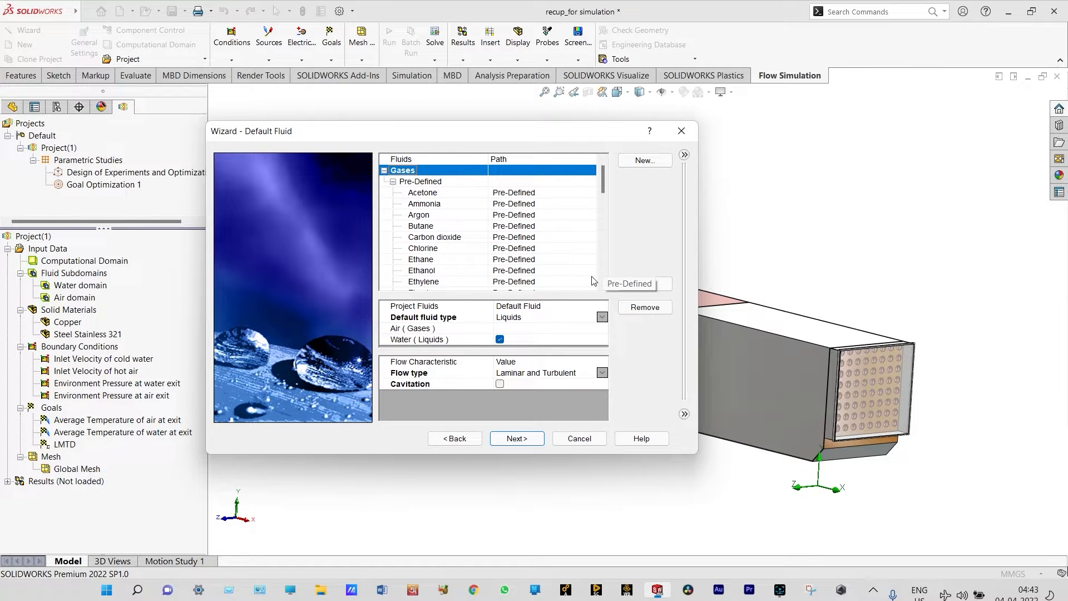
pyautogui.click(517, 438)
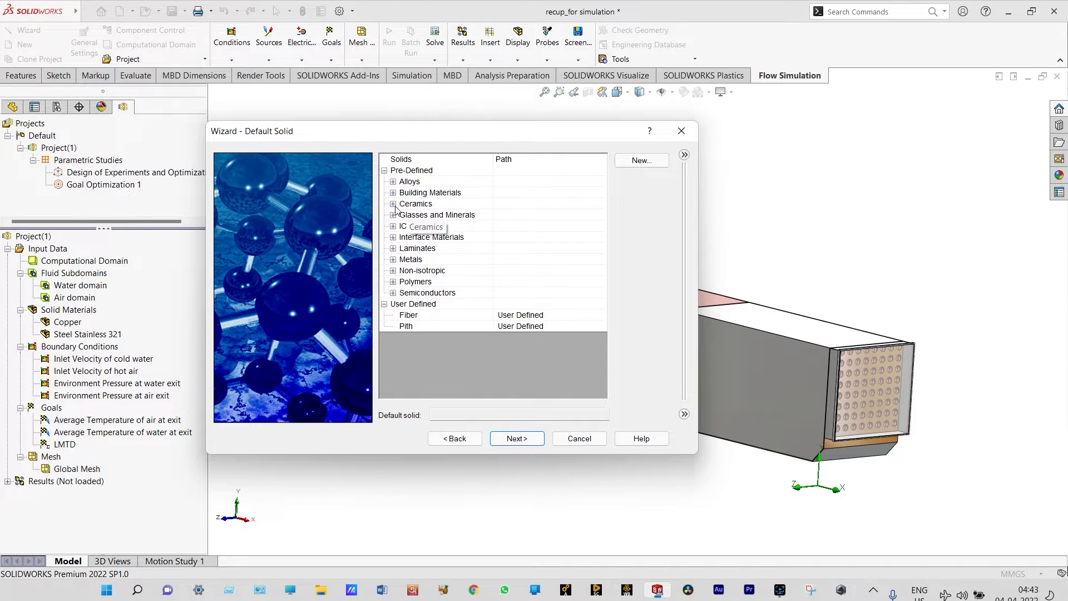
# Choose Copper from the predefined metals as the default solid and accept the selection
pyautogui.click(393, 259)
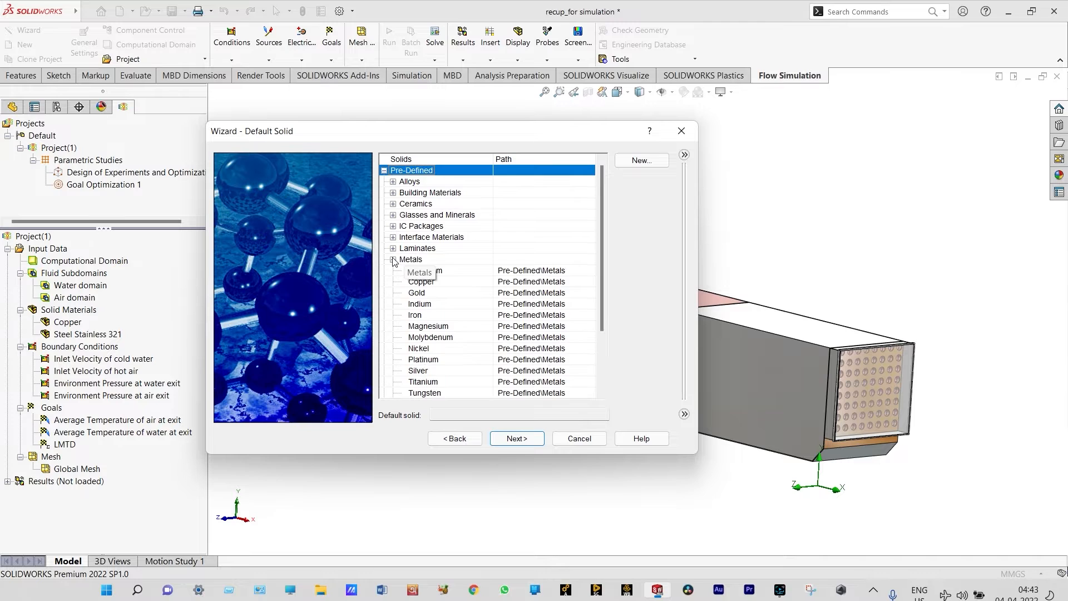
pyautogui.click(427, 284)
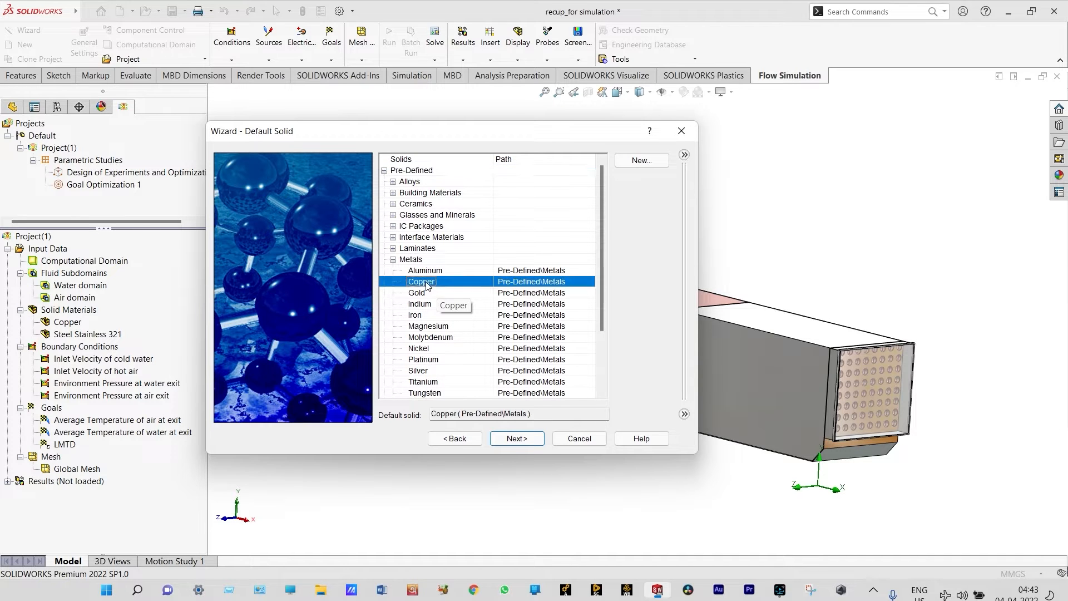
pyautogui.click(513, 439)
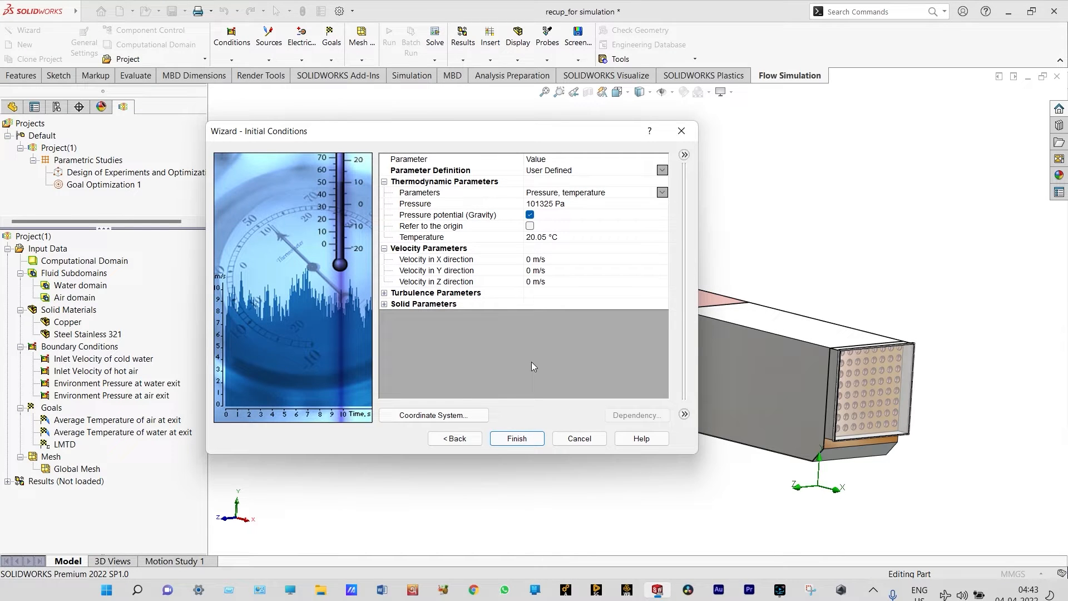
# Set the initial fluid temperature and initial solid temperature to 20 °C and finish creating the project
pyautogui.click(548, 238)
pyautogui.press('BackSpace')
pyautogui.click(385, 303)
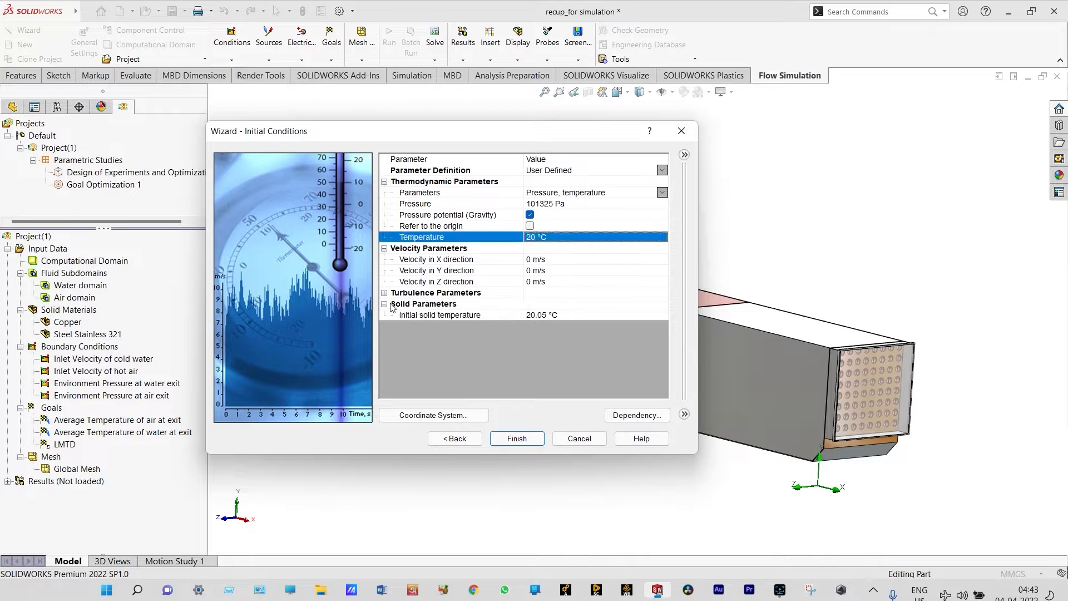
pyautogui.click(545, 316)
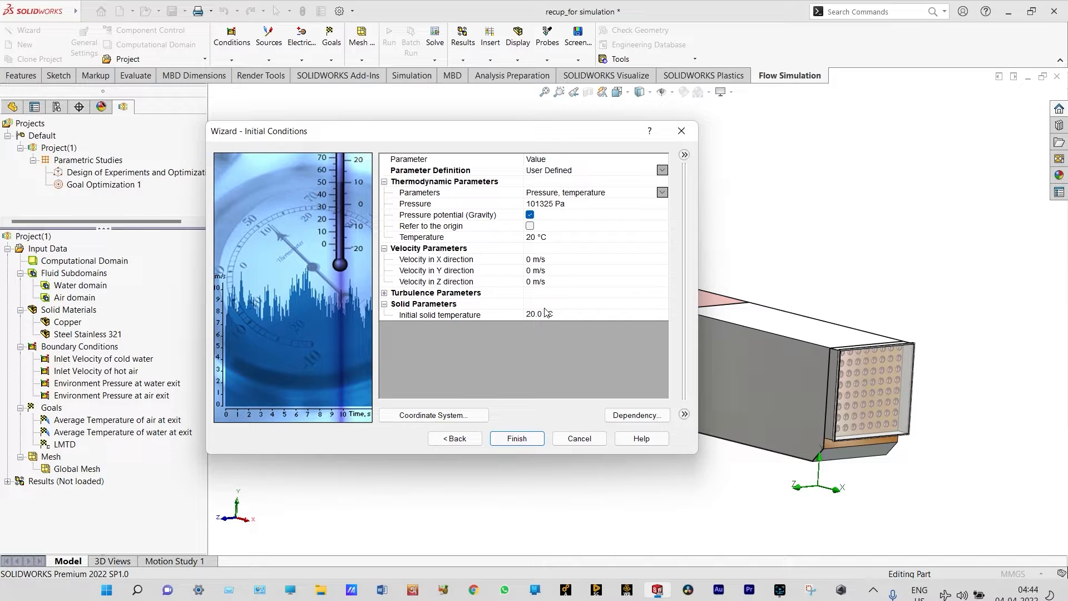
pyautogui.click(517, 439)
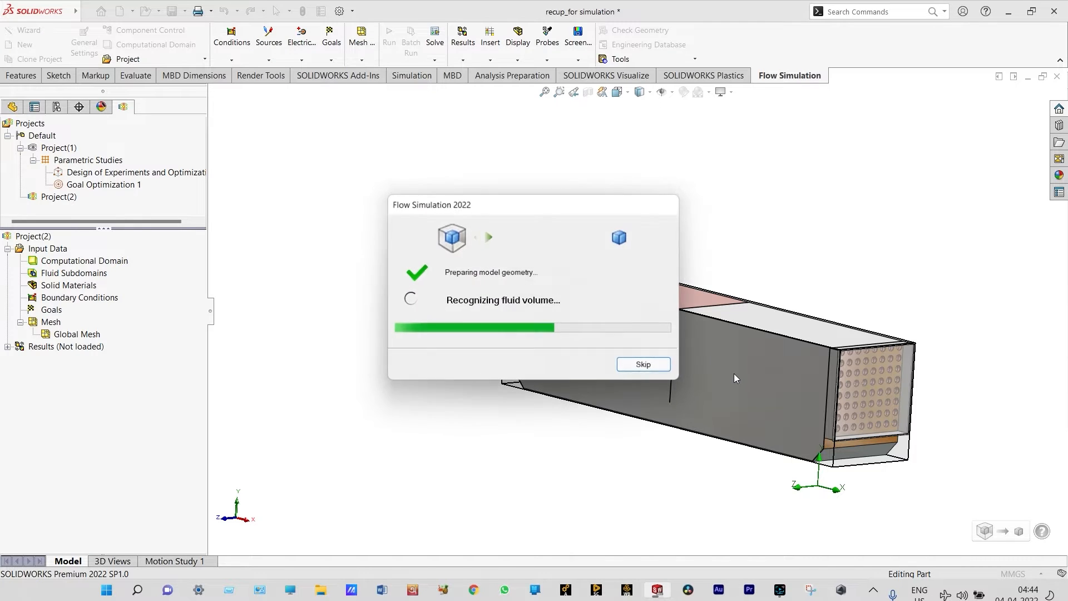
# Hide the computational domain box around the heat exchanger
pyautogui.scroll(2, 702, 395)
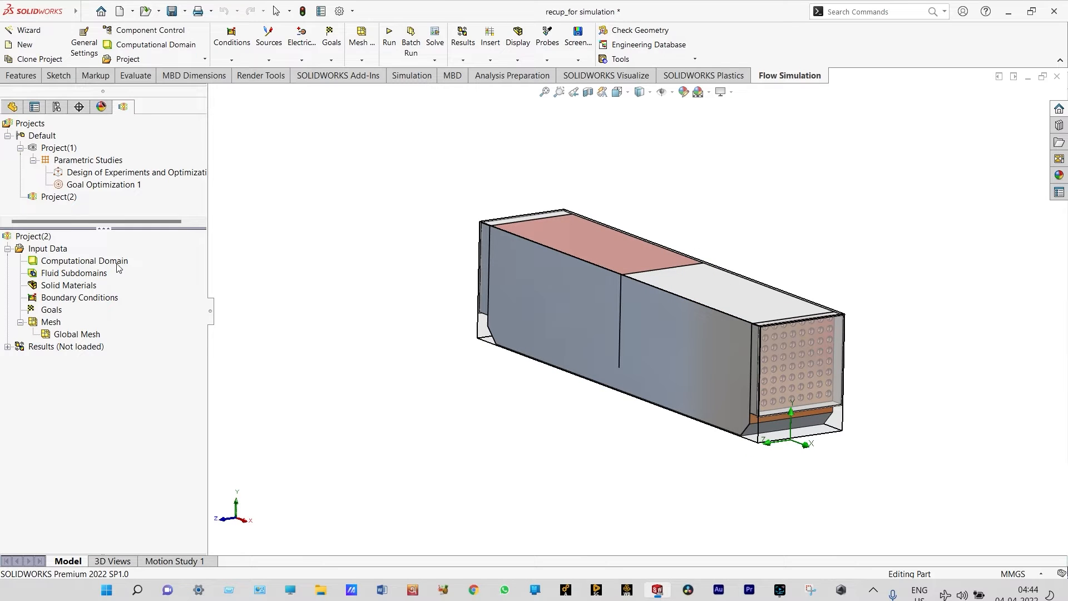
pyautogui.rightClick(119, 268)
pyautogui.click(149, 288)
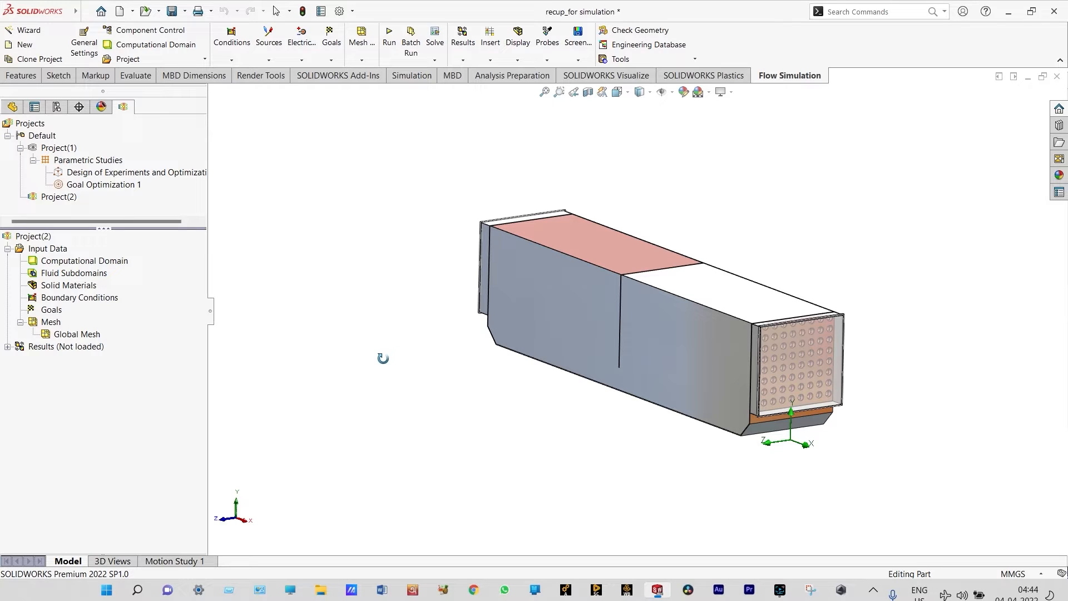
# Cut the model with a section view parallel to the Top Plane at a 1015 mm offset
pyautogui.click(589, 91)
pyautogui.click(51, 381)
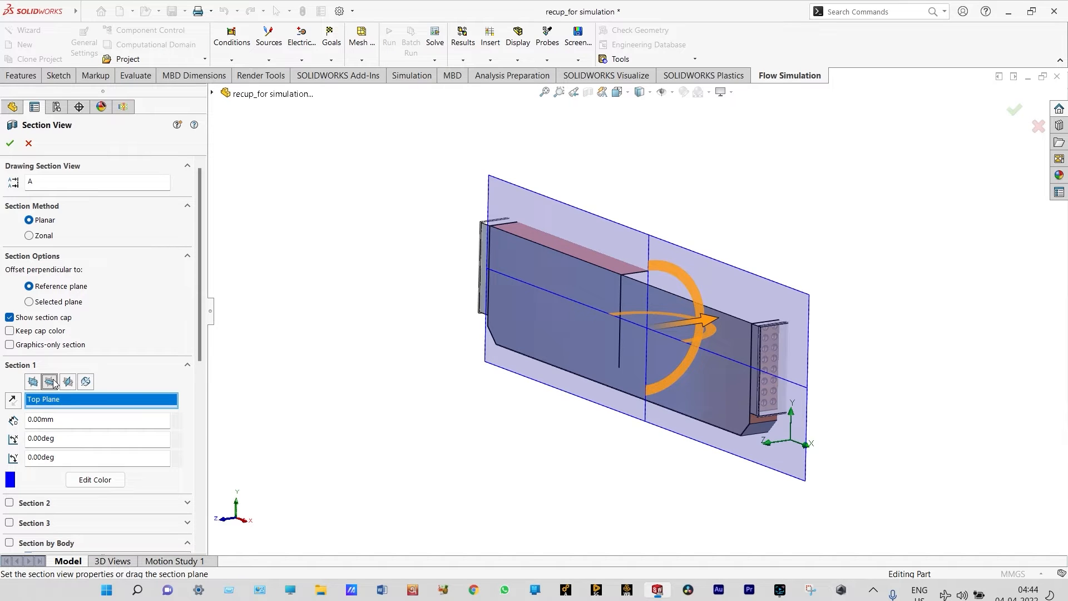
pyautogui.moveTo(663, 382); pyautogui.dragTo(662, 225)
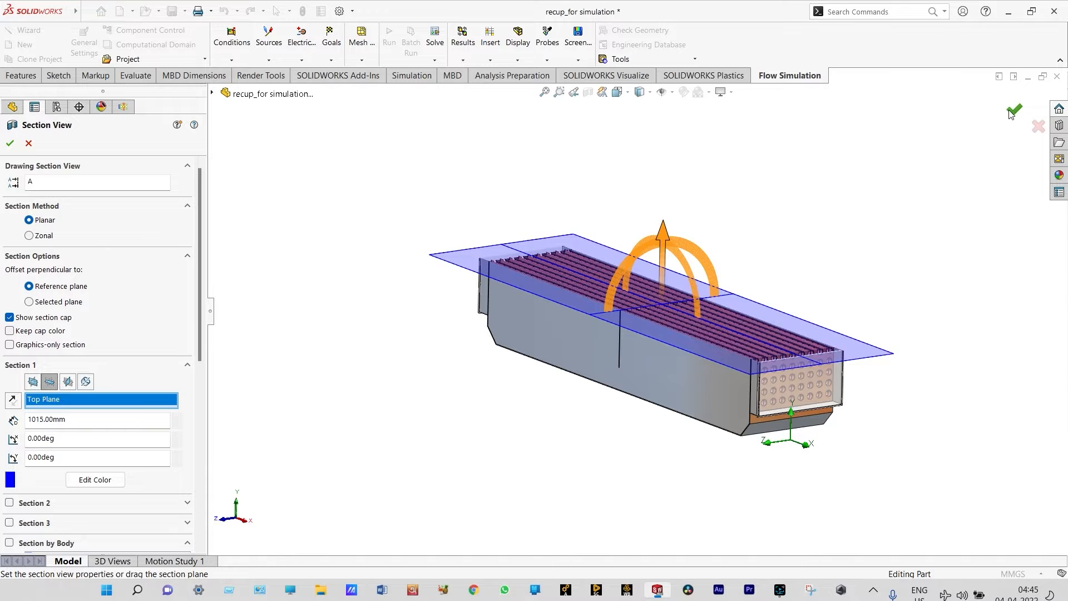
pyautogui.click(1009, 112)
# Examine the exposed finned tubes and the inside of the end headers in the sectioned model
pyautogui.rightClick(638, 232)
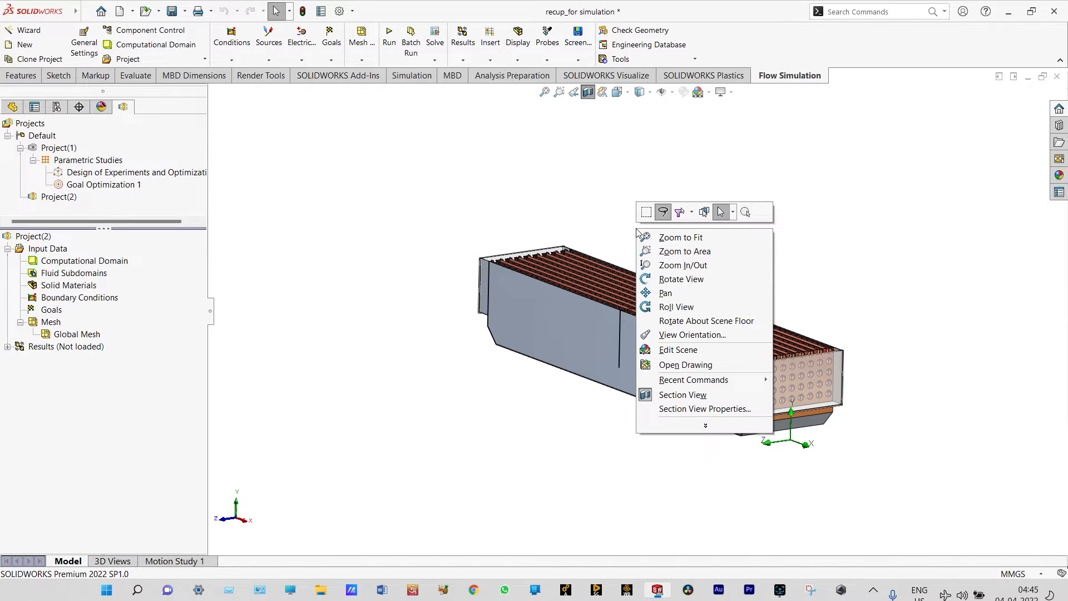
pyautogui.click(663, 279)
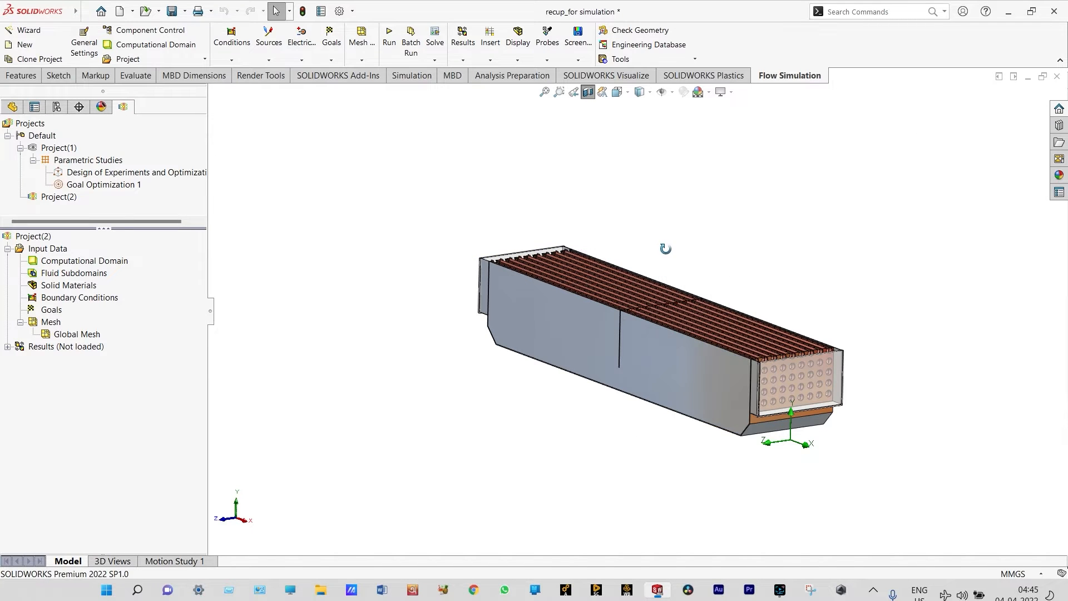
pyautogui.moveTo(662, 280)
pyautogui.mouseDown()
pyautogui.moveTo(716, 291)
pyautogui.moveTo(658, 290)
pyautogui.mouseUp()
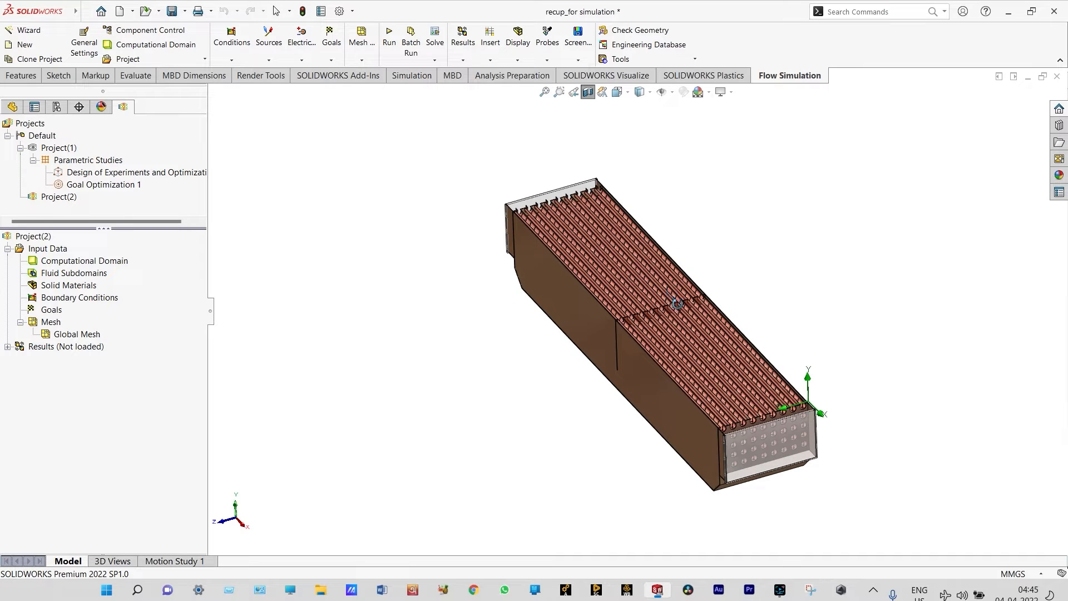
pyautogui.moveTo(693, 333); pyautogui.dragTo(715, 246)
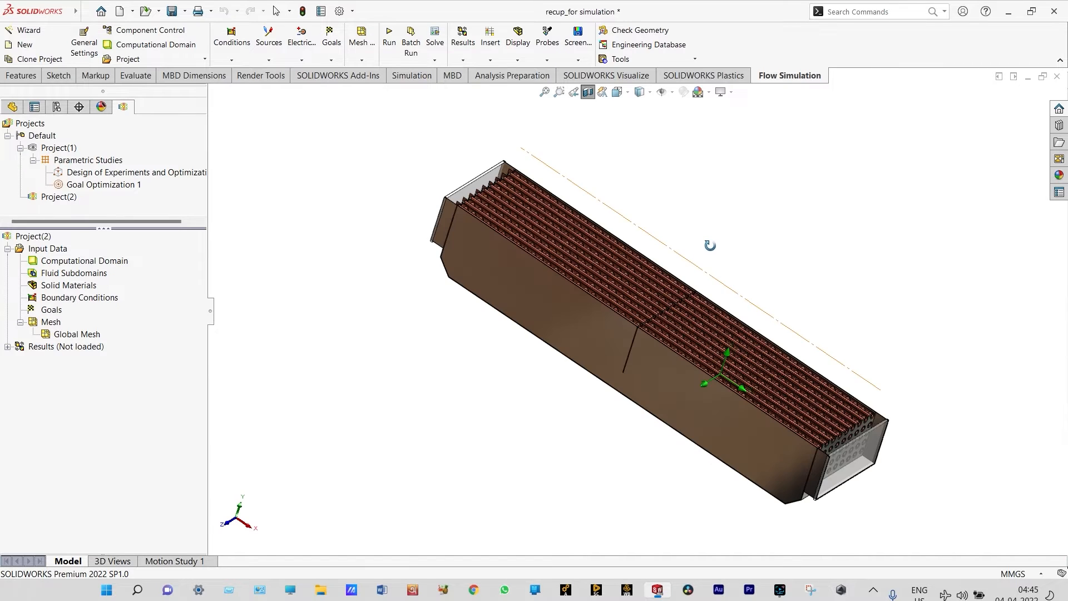
pyautogui.scroll(-3, 712, 244)
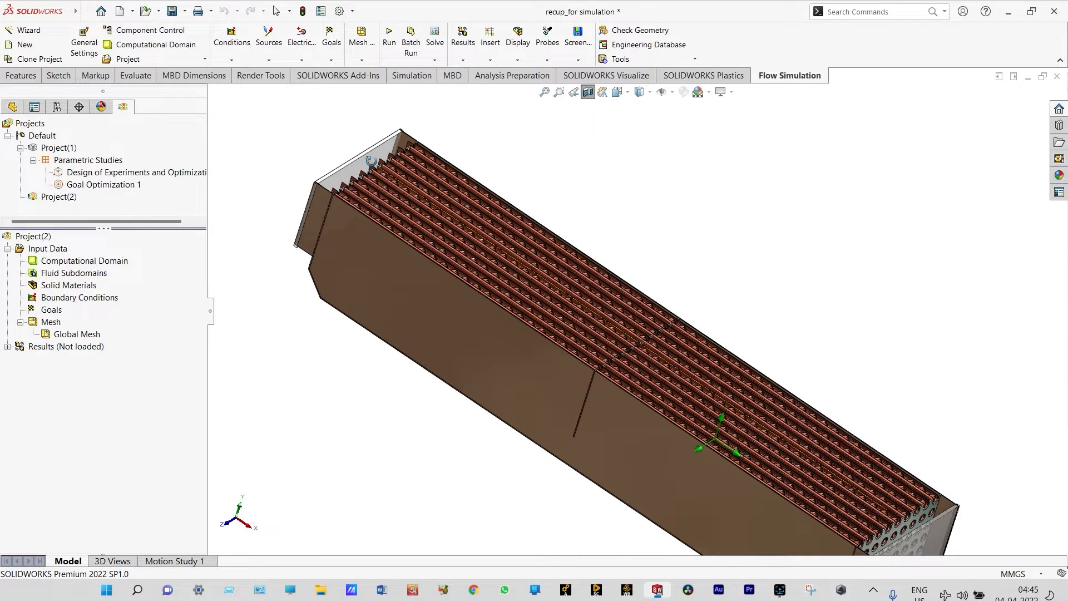
pyautogui.rightClick(619, 147)
pyautogui.click(646, 184)
pyautogui.rightClick(642, 187)
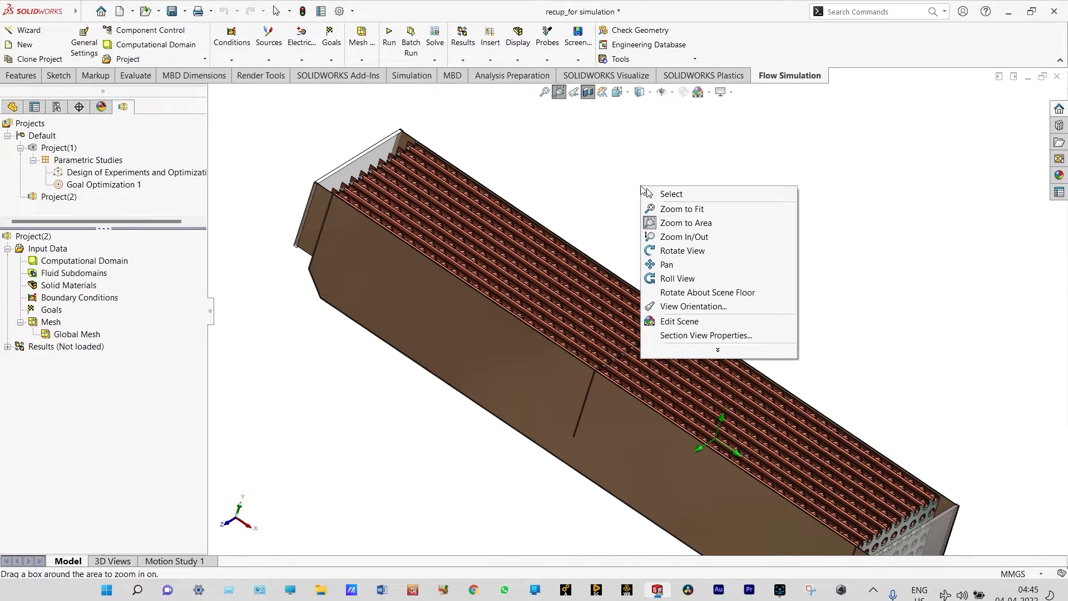
pyautogui.click(662, 222)
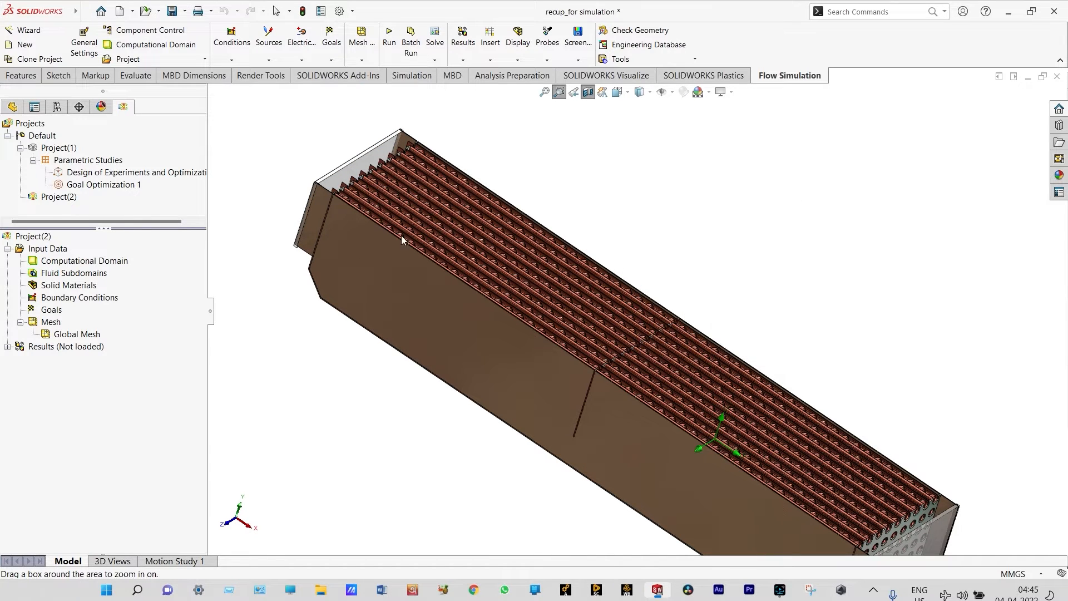
# Create a liquid water fluid subdomain from the inner face of the header at the tubes' far end, and hide its display
pyautogui.click(103, 275)
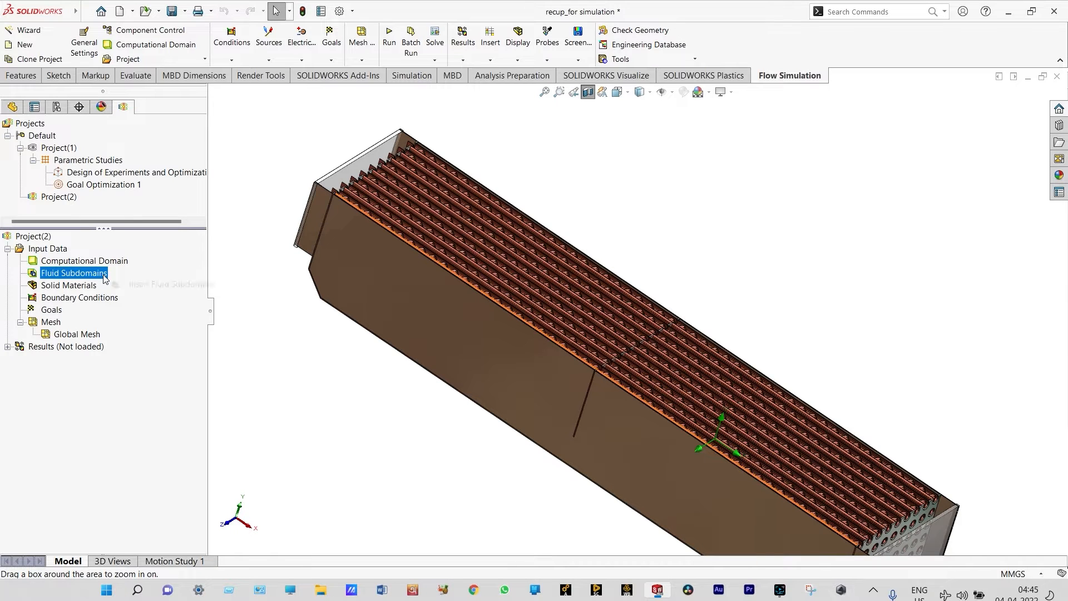
pyautogui.rightClick(103, 277)
pyautogui.click(123, 285)
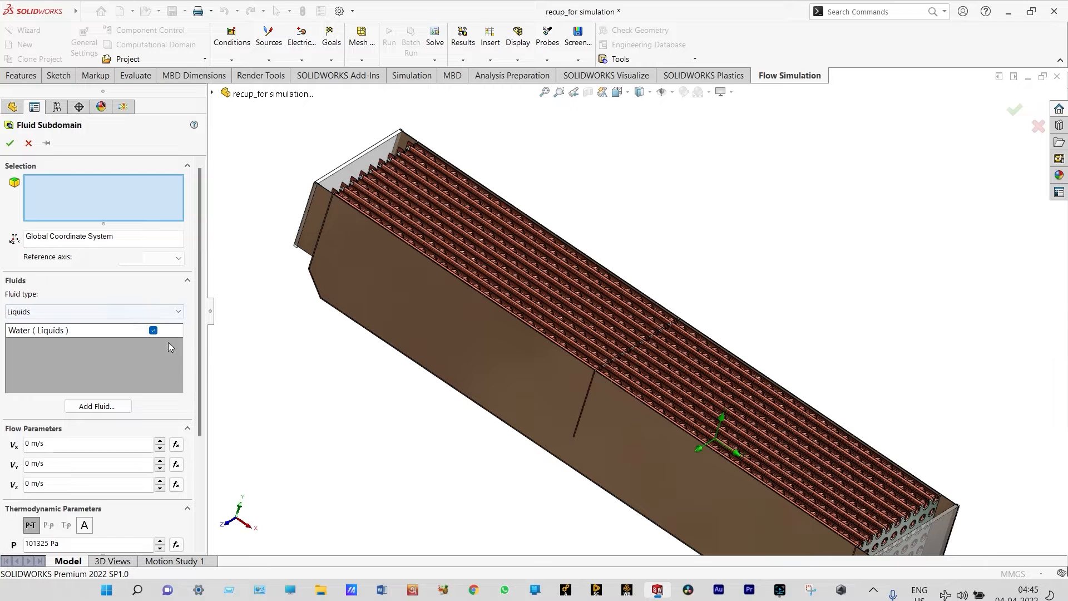
pyautogui.moveTo(201, 332); pyautogui.dragTo(197, 412)
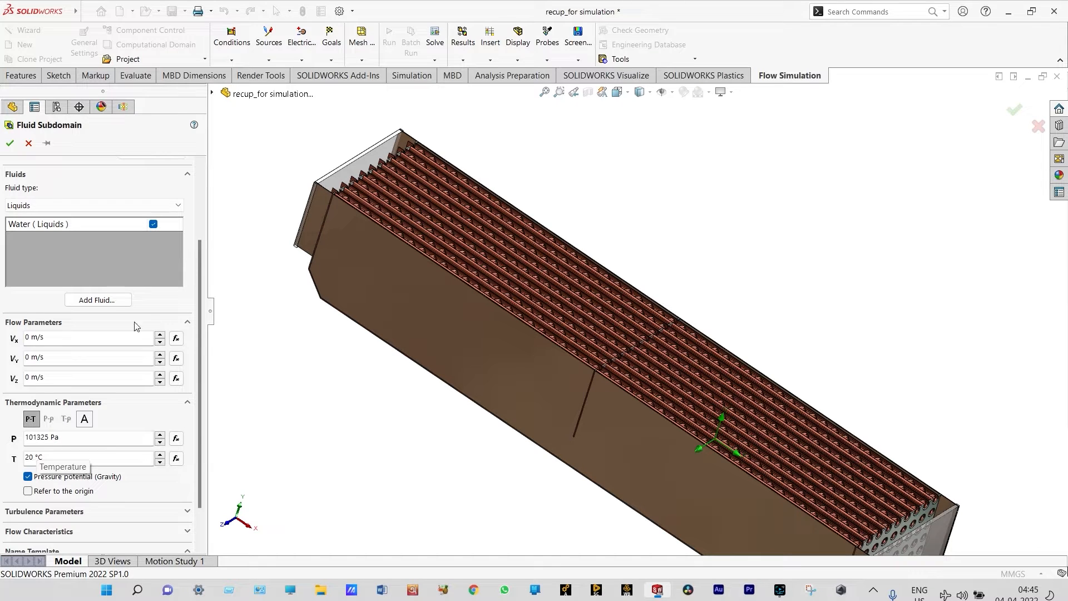
pyautogui.click(342, 177)
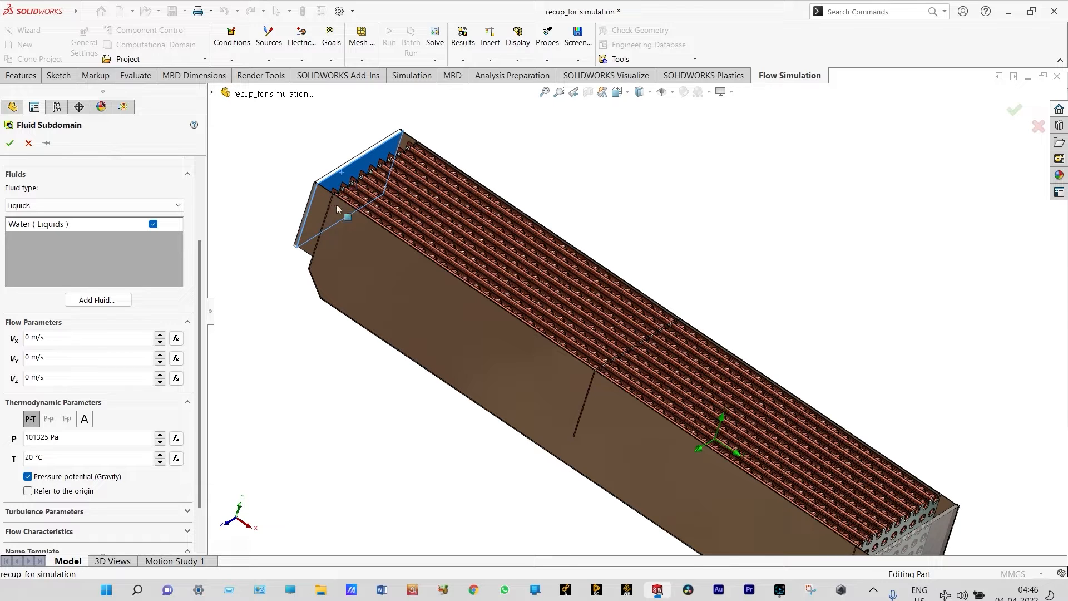
pyautogui.click(11, 145)
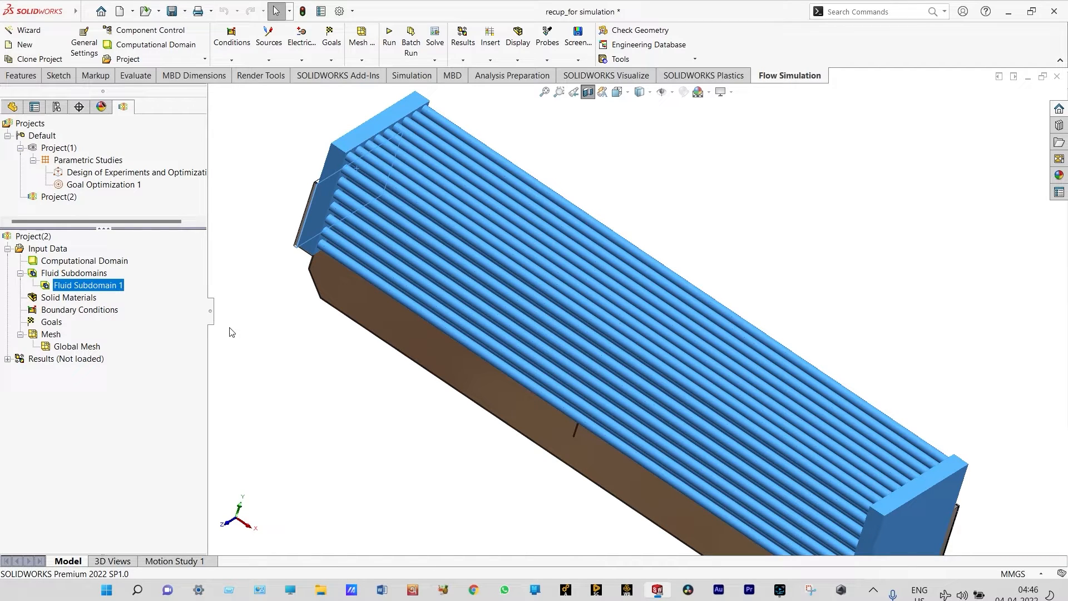
pyautogui.rightClick(116, 289)
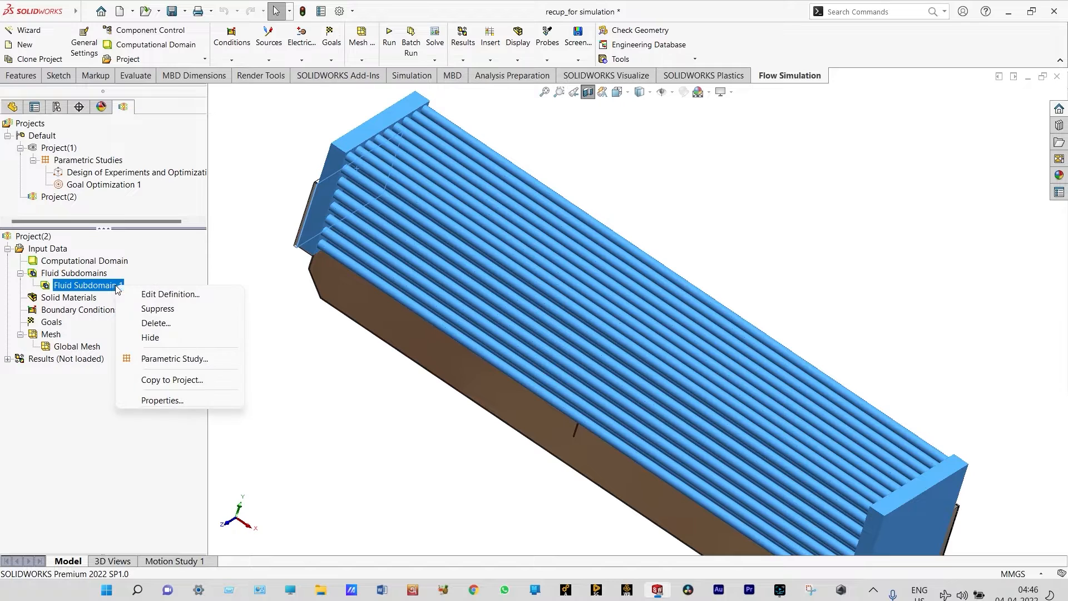
pyautogui.click(159, 338)
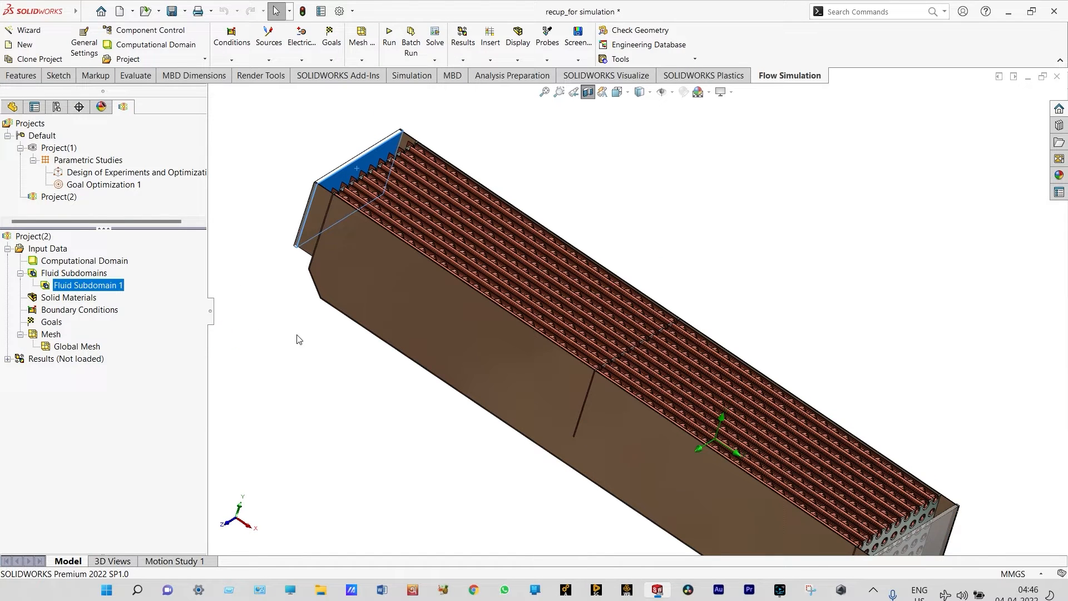
# Start a second fluid subdomain using the gas type with Air, and set its temperature to 250 °C
pyautogui.rightClick(101, 275)
pyautogui.click(129, 285)
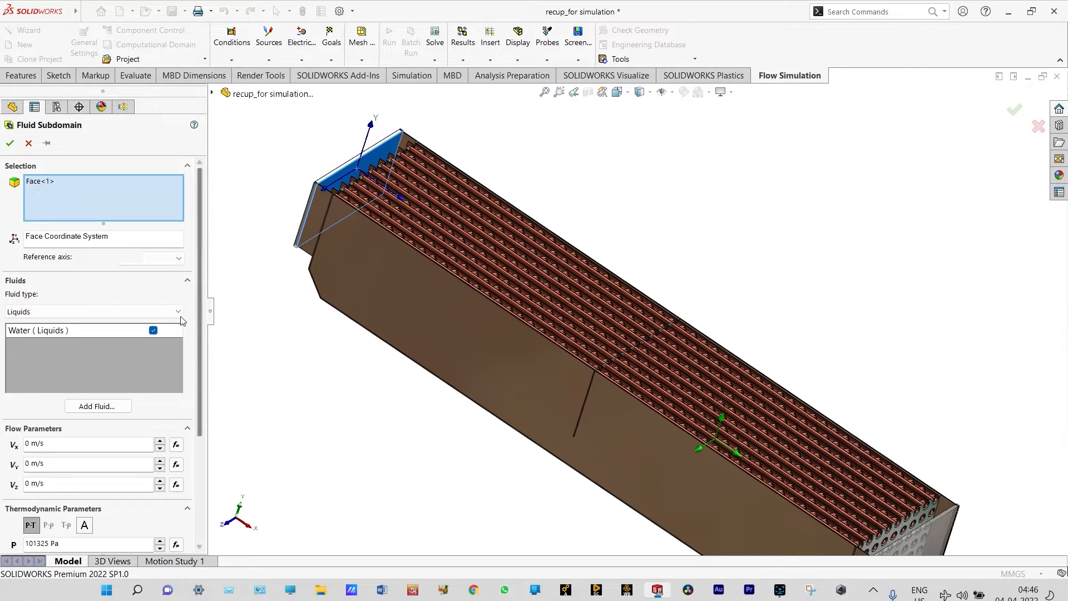
pyautogui.click(111, 311)
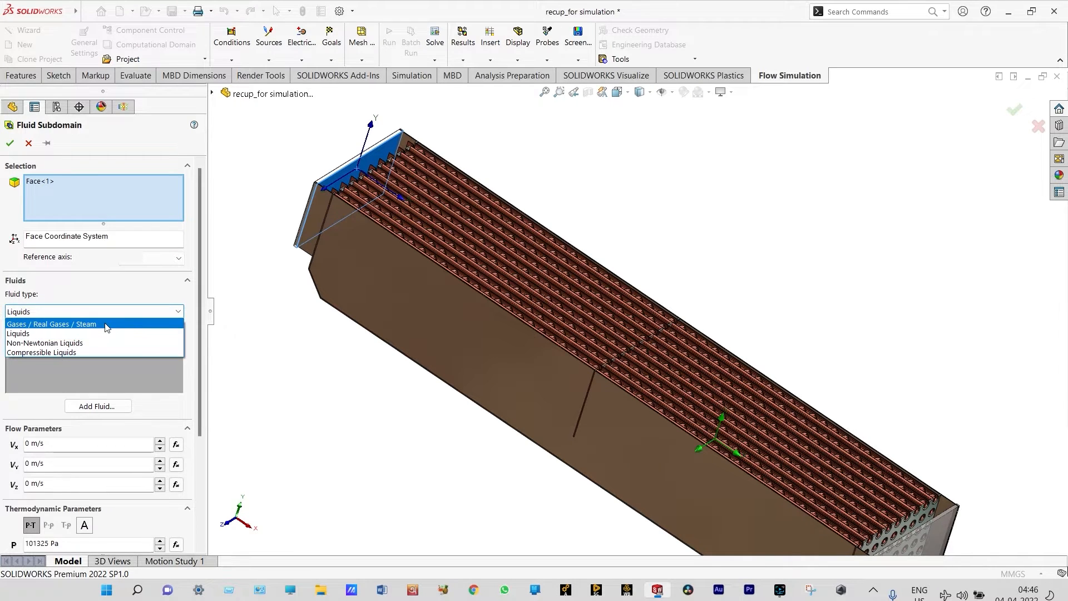
pyautogui.click(107, 324)
pyautogui.scroll(2, 387, 314)
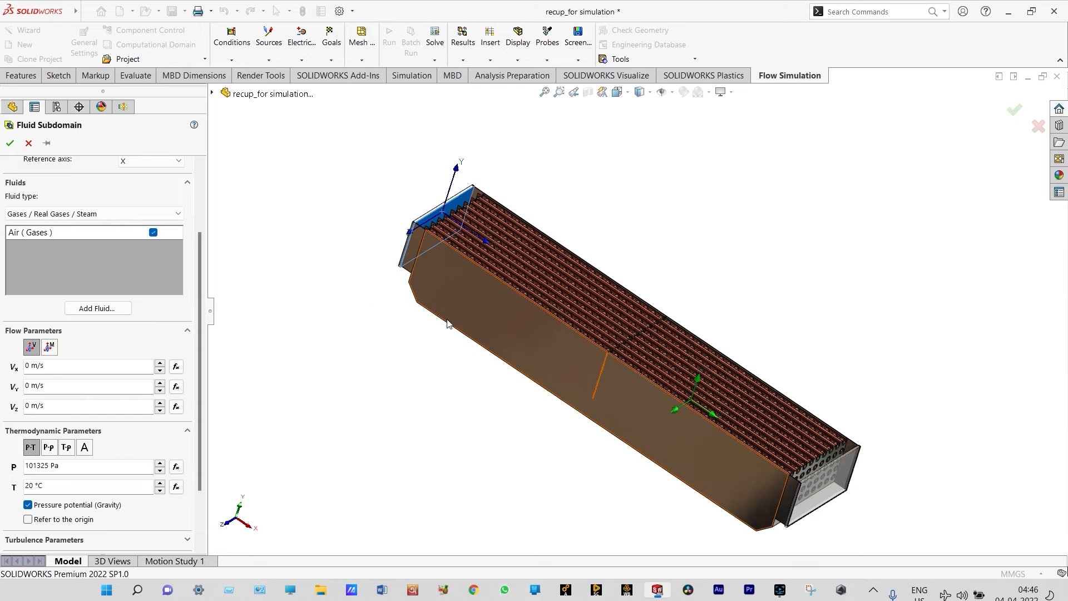
pyautogui.click(32, 484)
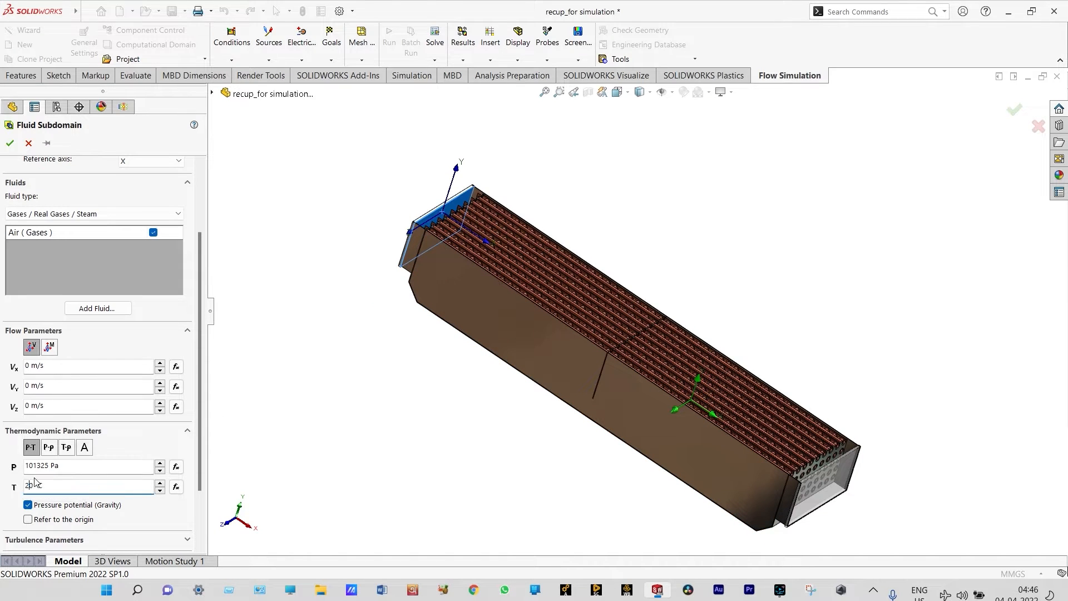
pyautogui.write('5')
pyautogui.scroll(2, 715, 293)
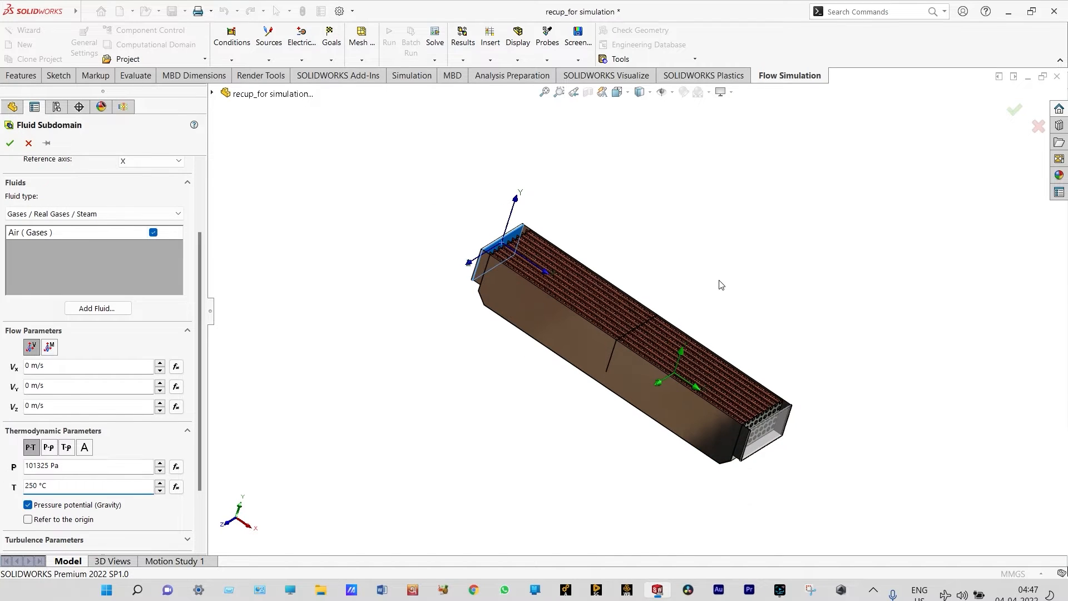
# Apply the air subdomain to the inner casing face alongside the finned tubes, check the region it fills, and accept it
pyautogui.rightClick(722, 285)
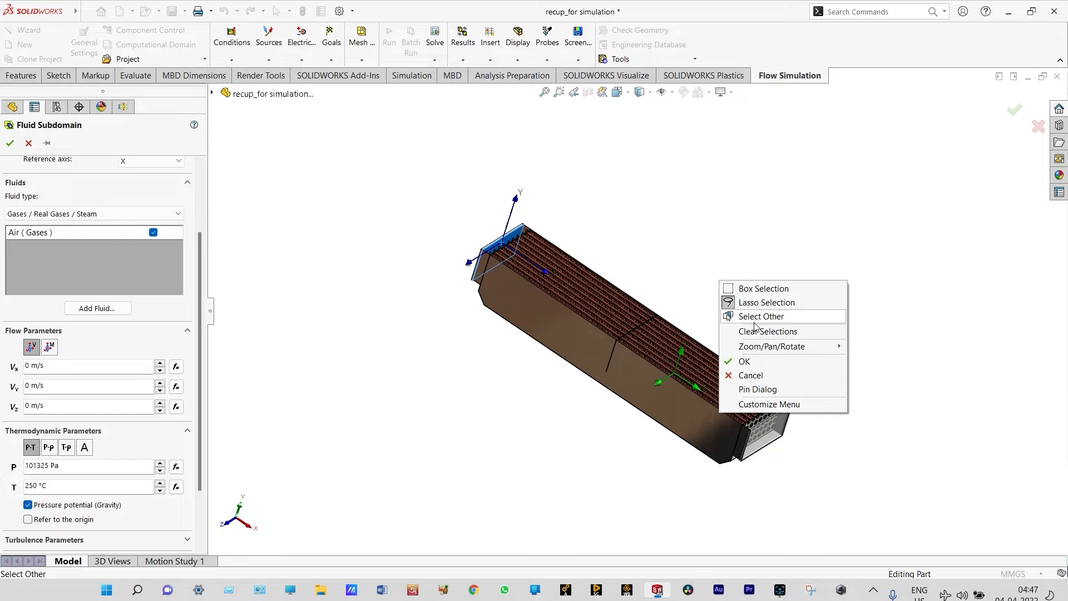
pyautogui.moveTo(767, 348)
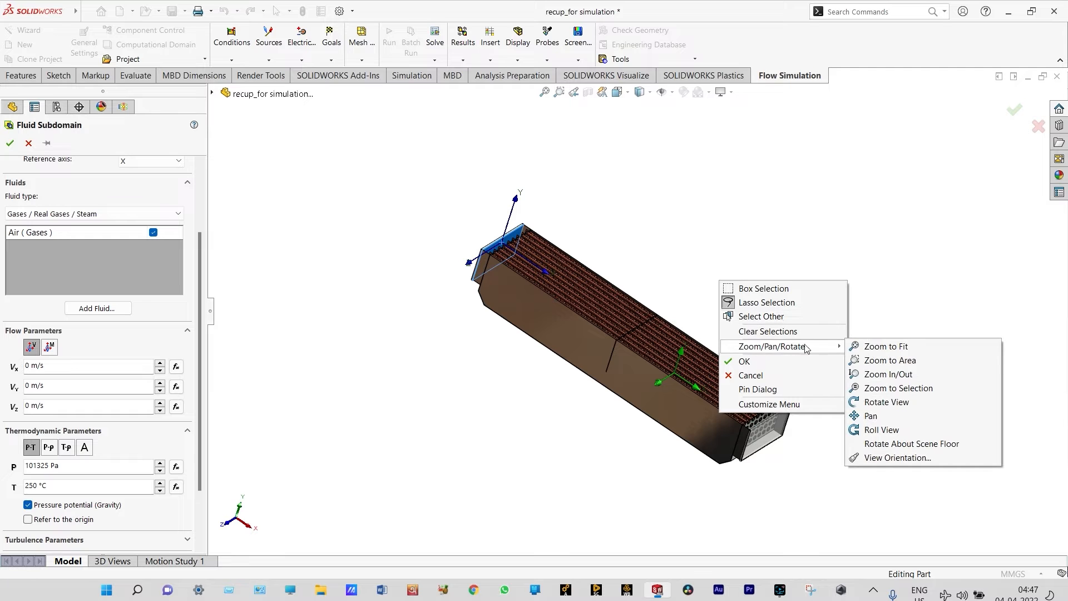
pyautogui.click(890, 402)
pyautogui.moveTo(890, 381); pyautogui.dragTo(780, 387)
pyautogui.scroll(-5, 732, 322)
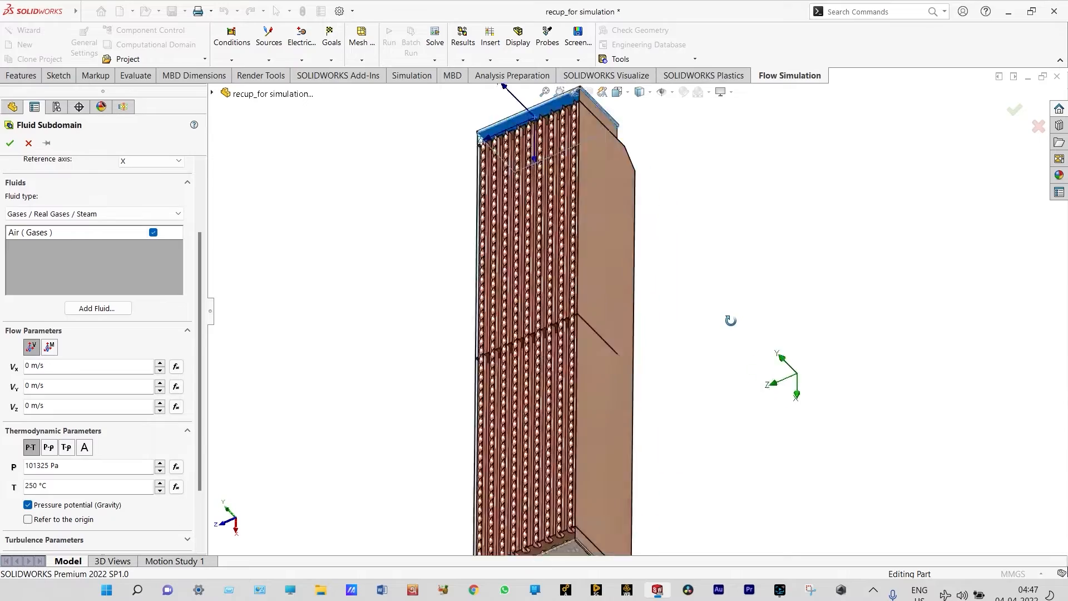
pyautogui.scroll(-3, 291, 296)
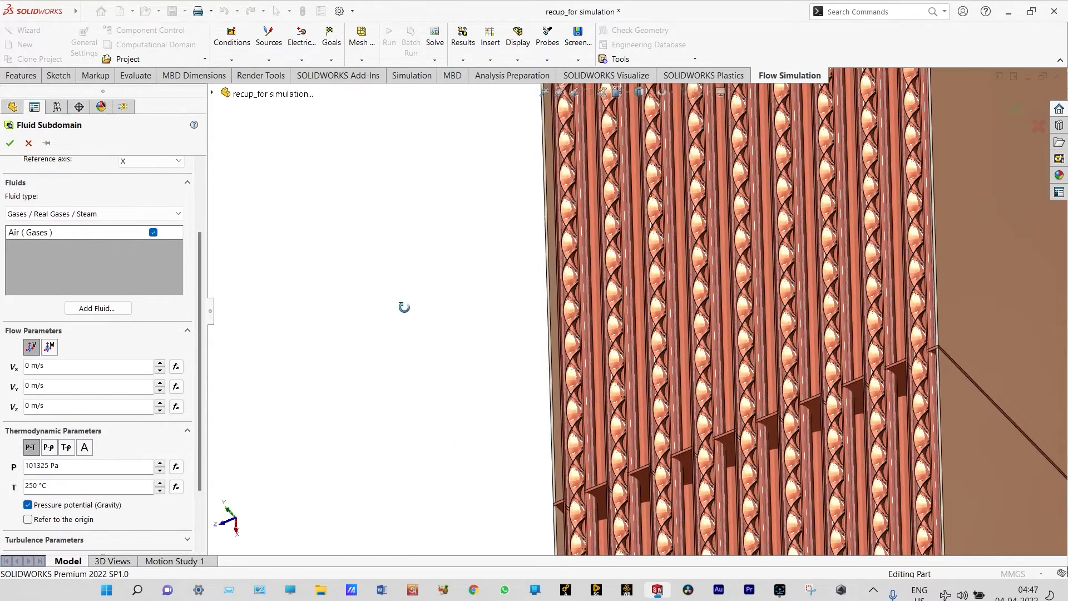
pyautogui.moveTo(405, 306); pyautogui.dragTo(409, 319)
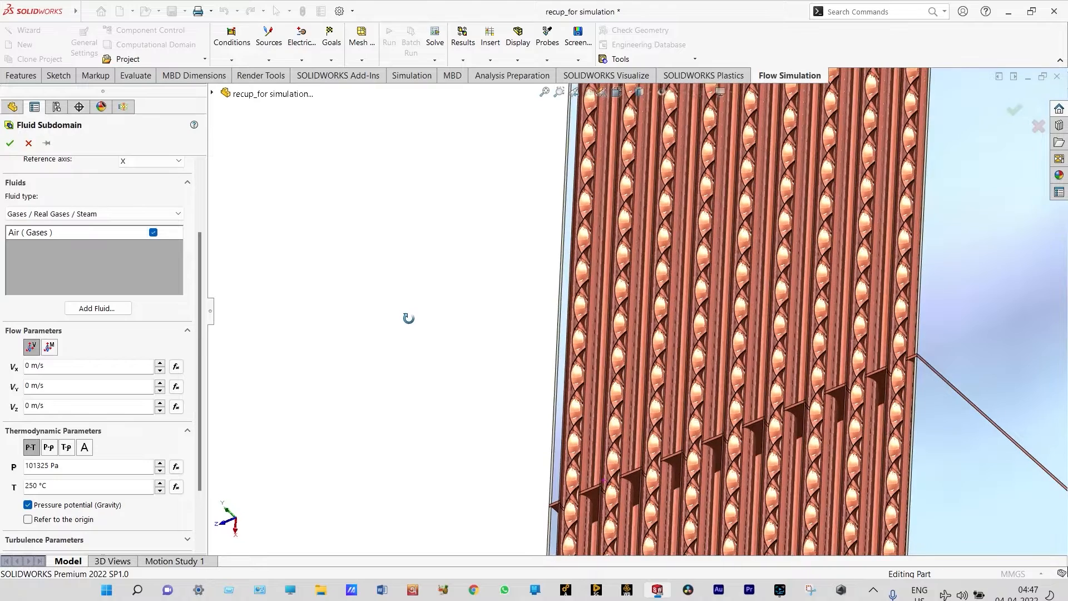
pyautogui.click(567, 306)
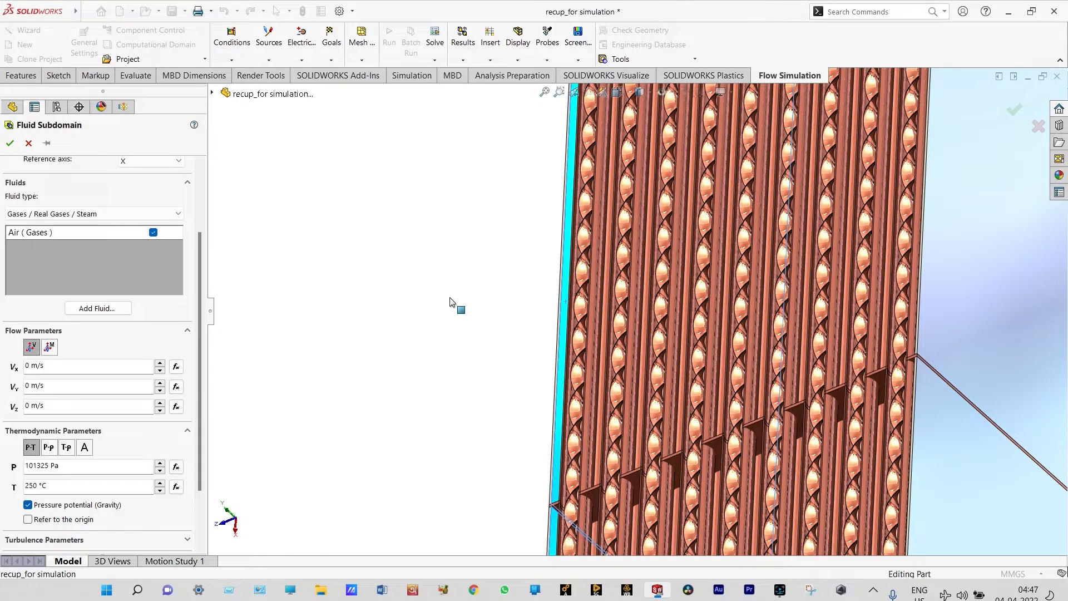
pyautogui.scroll(6, 452, 302)
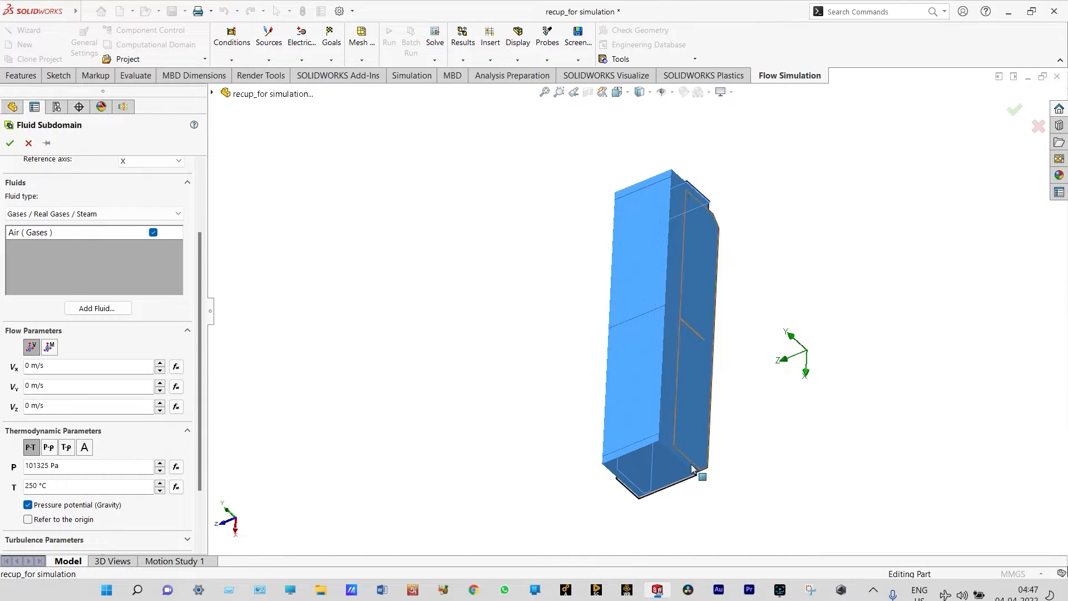
pyautogui.scroll(-8, 657, 460)
pyautogui.scroll(-4, 604, 373)
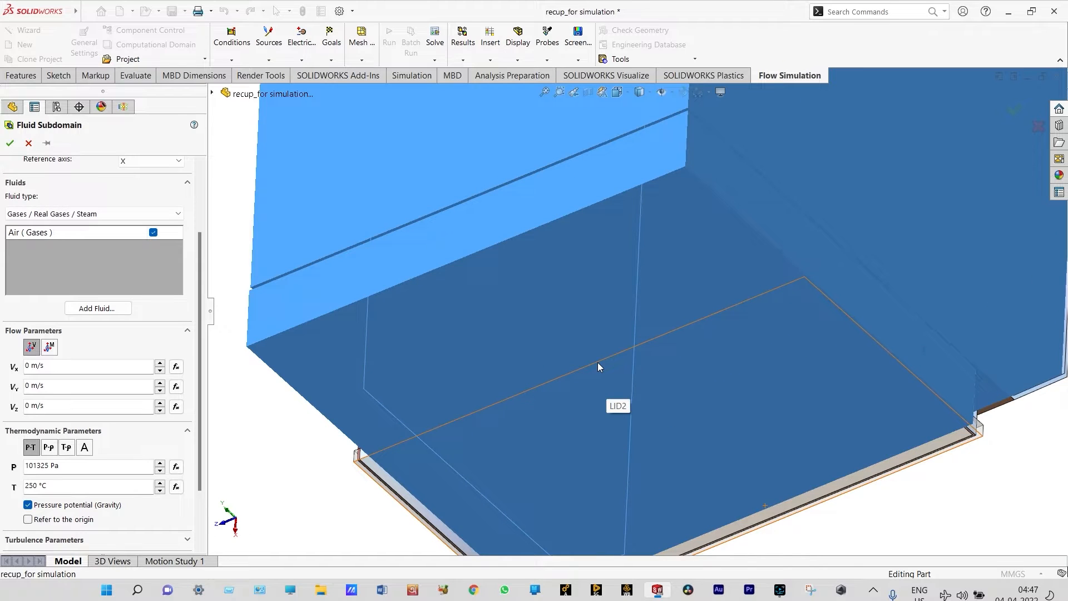
pyautogui.scroll(3, 598, 362)
pyautogui.scroll(10, 598, 362)
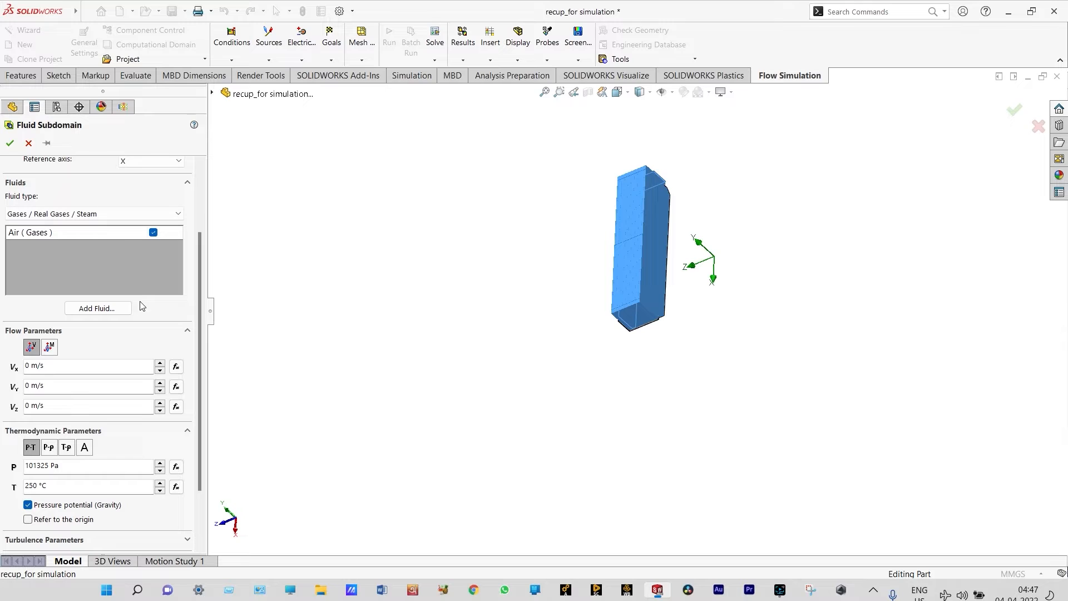
pyautogui.click(10, 144)
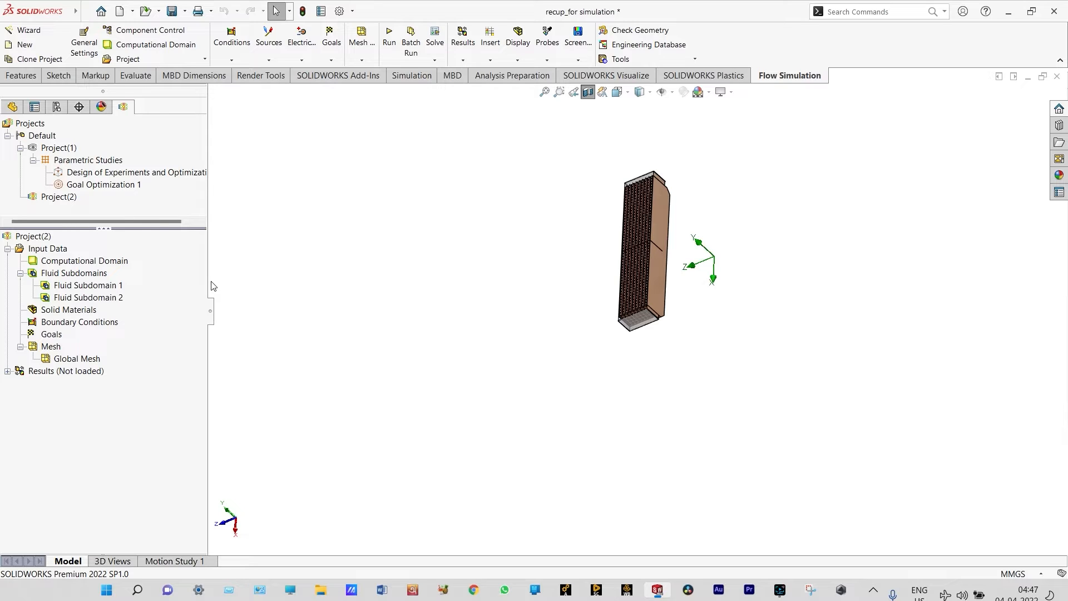
# Assign the pre-defined metal Copper as solid material to bodies Imported1 through Imported144
pyautogui.rightClick(84, 312)
pyautogui.click(127, 321)
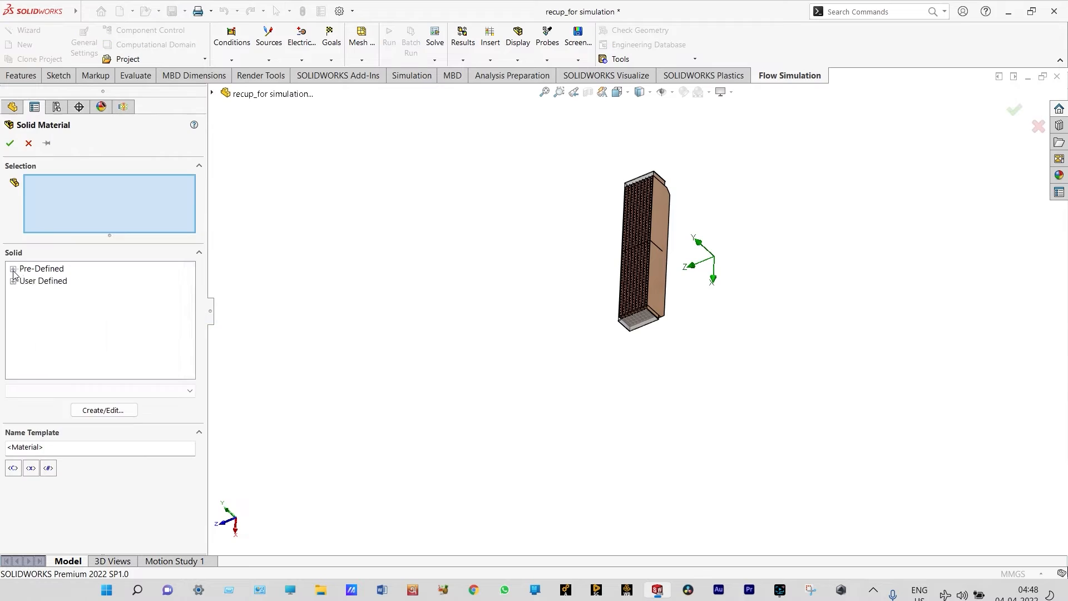
pyautogui.click(24, 366)
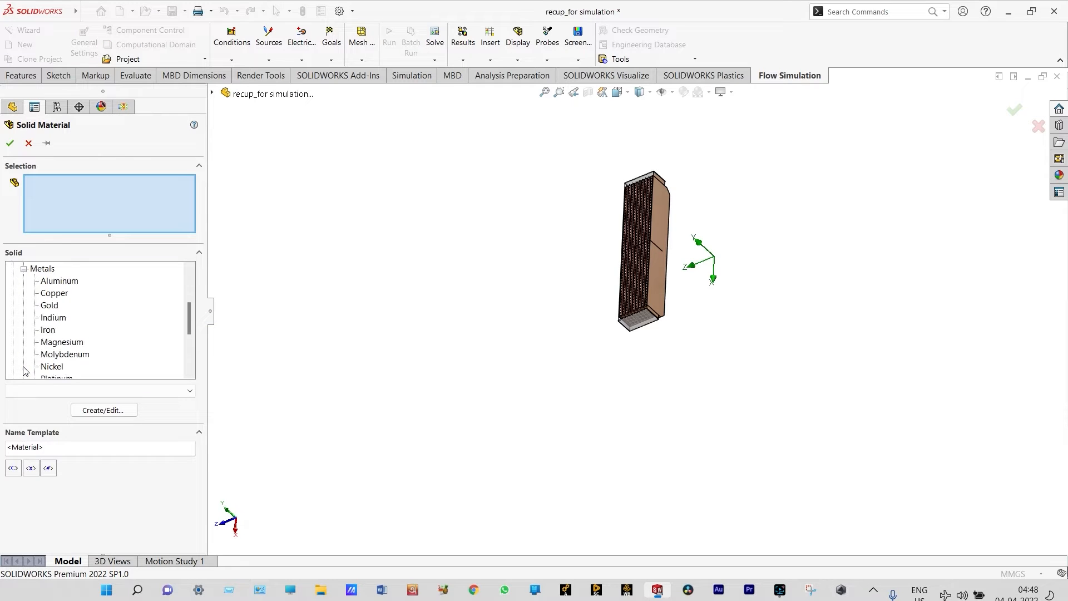
pyautogui.click(54, 293)
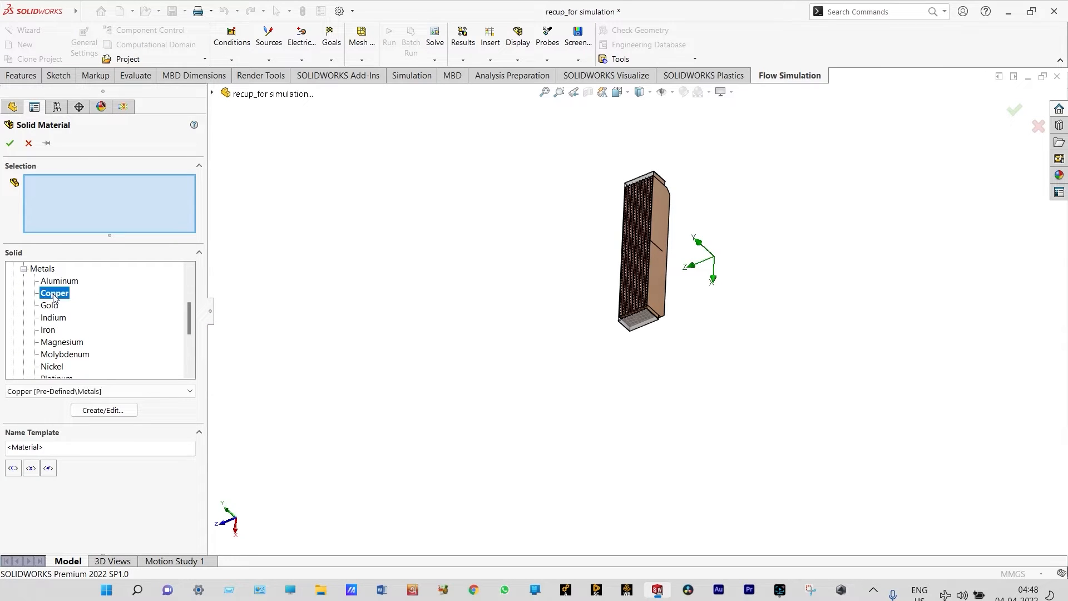
pyautogui.click(213, 95)
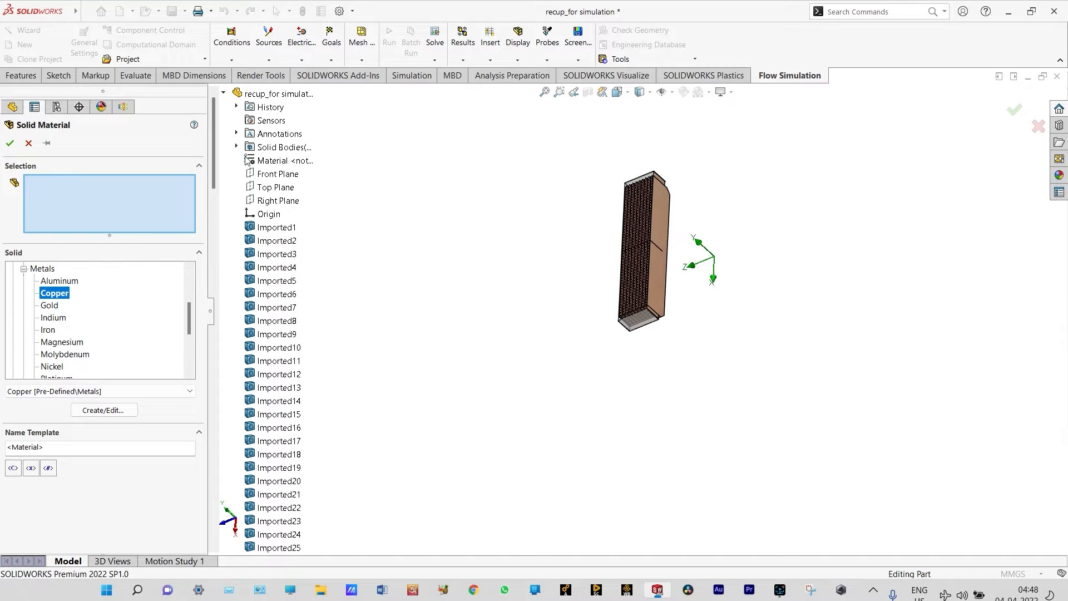
pyautogui.click(259, 230)
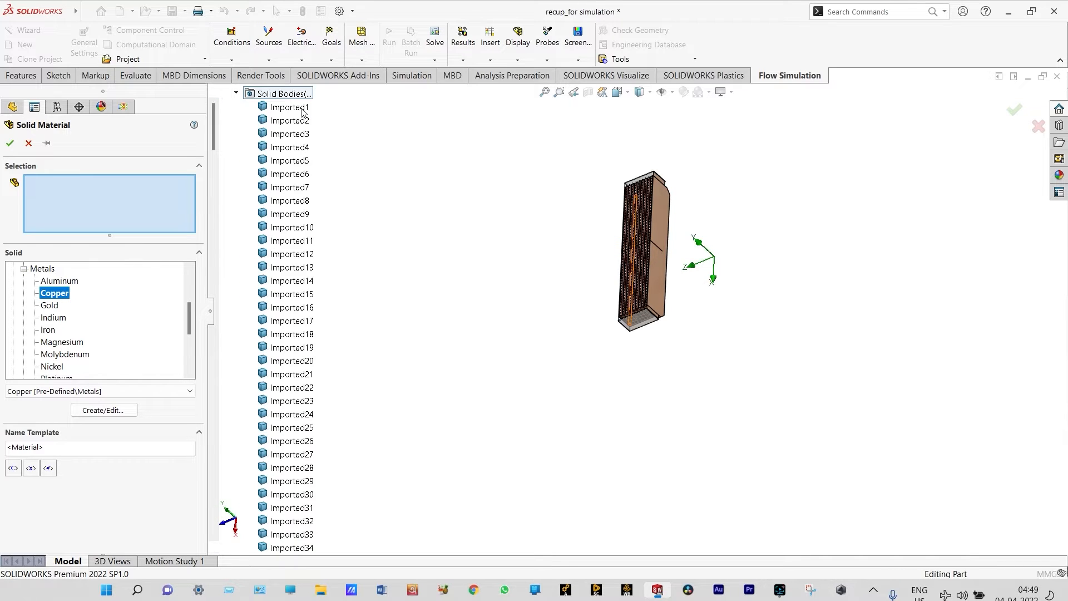
pyautogui.click(301, 109)
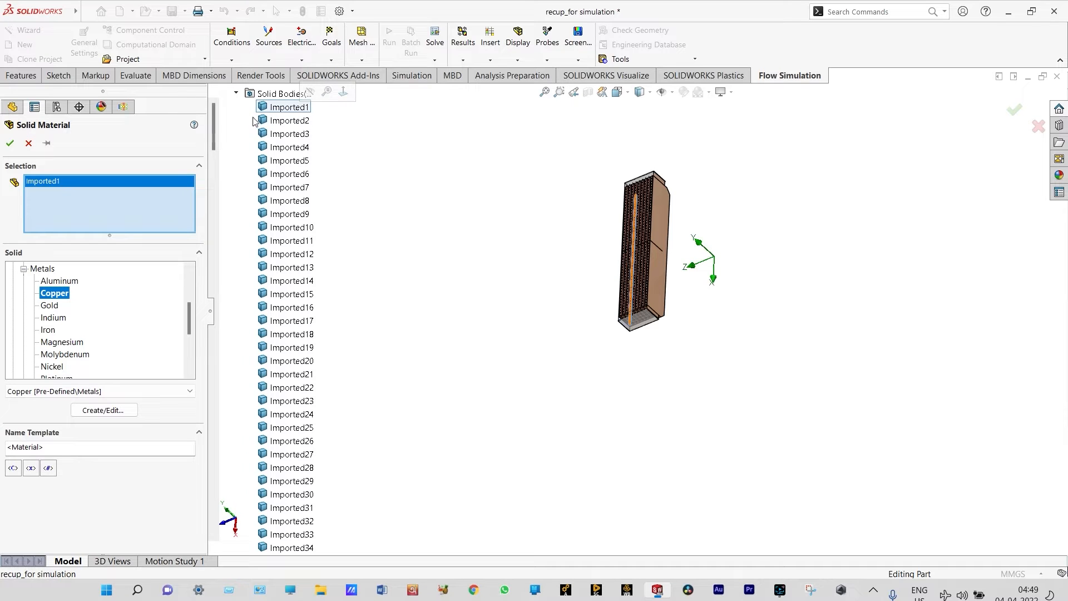
pyautogui.scroll(-1, 217, 139)
pyautogui.scroll(-15, 225, 284)
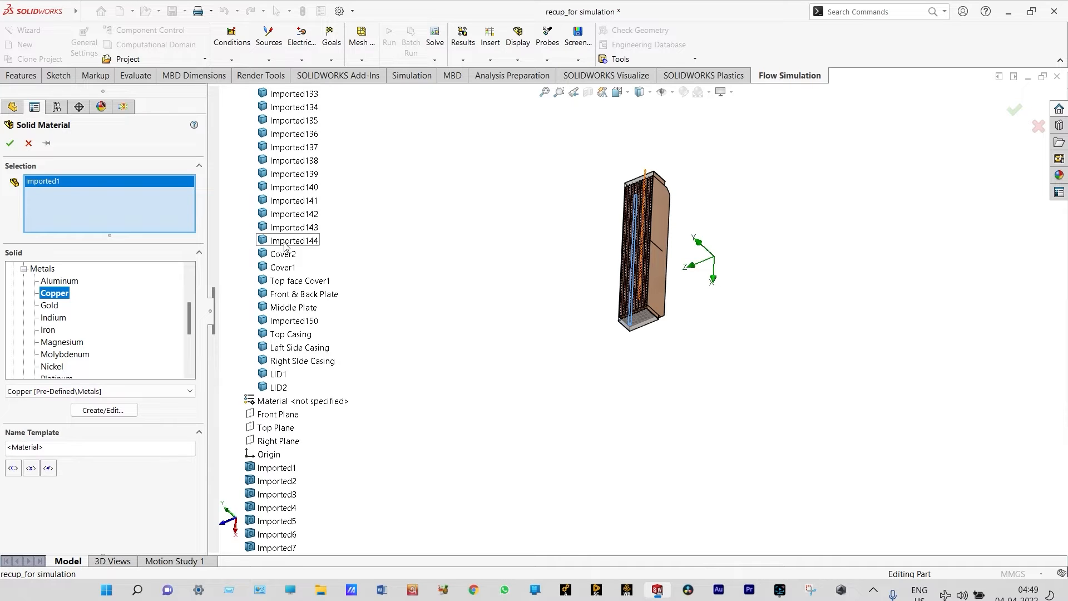
pyautogui.keyDown('shift'); pyautogui.click(284, 241); pyautogui.keyUp('shift')
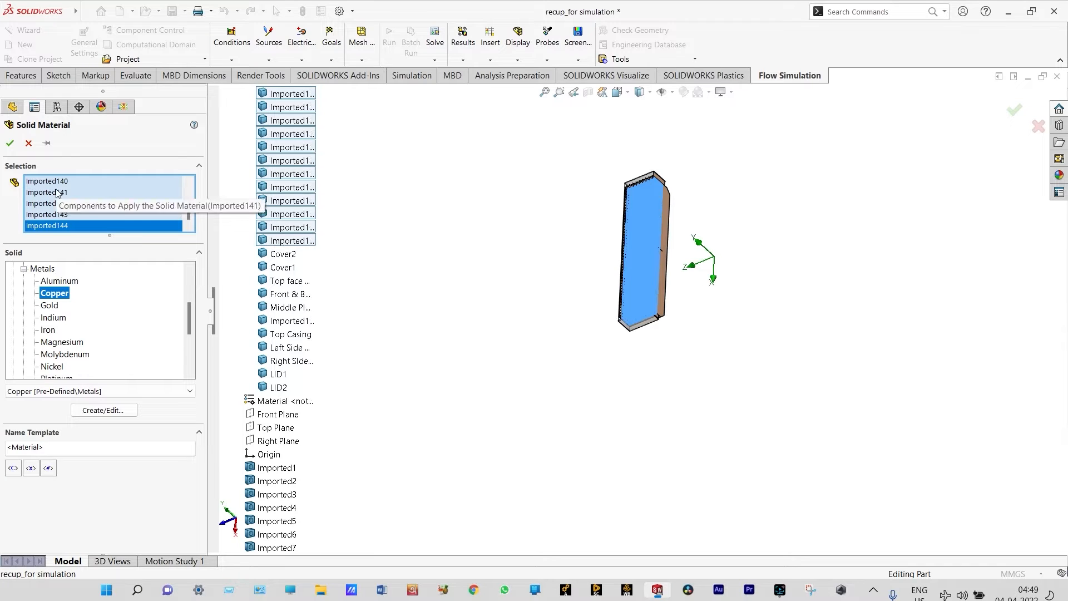
pyautogui.click(9, 145)
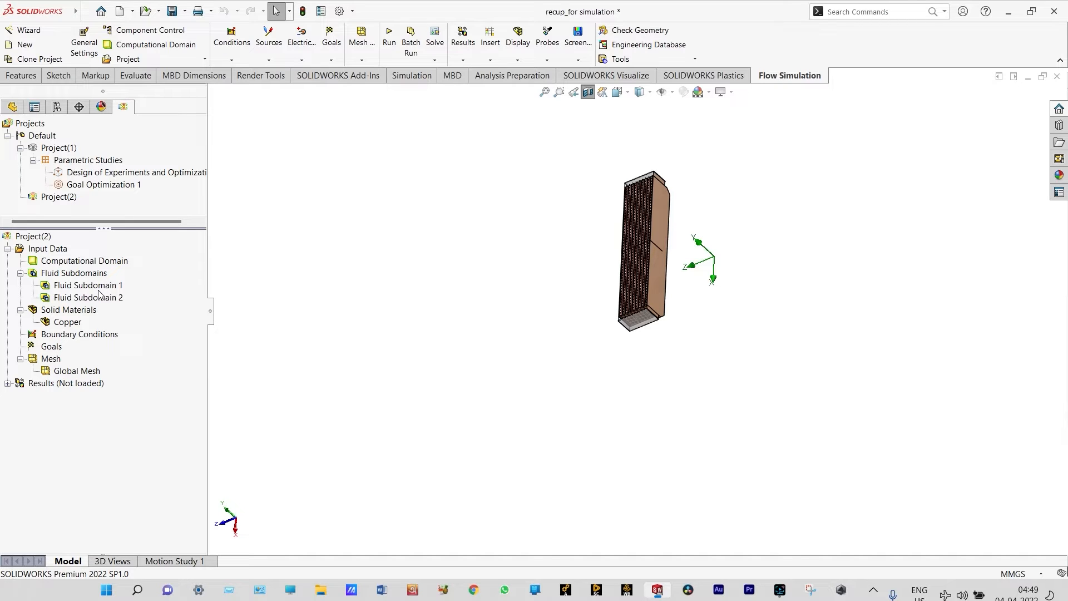
# Assign the pre-defined alloy Steel Stainless 321 to the bodies from Top face Cover1 through LID2, including the plates, casings and lids
pyautogui.rightClick(77, 312)
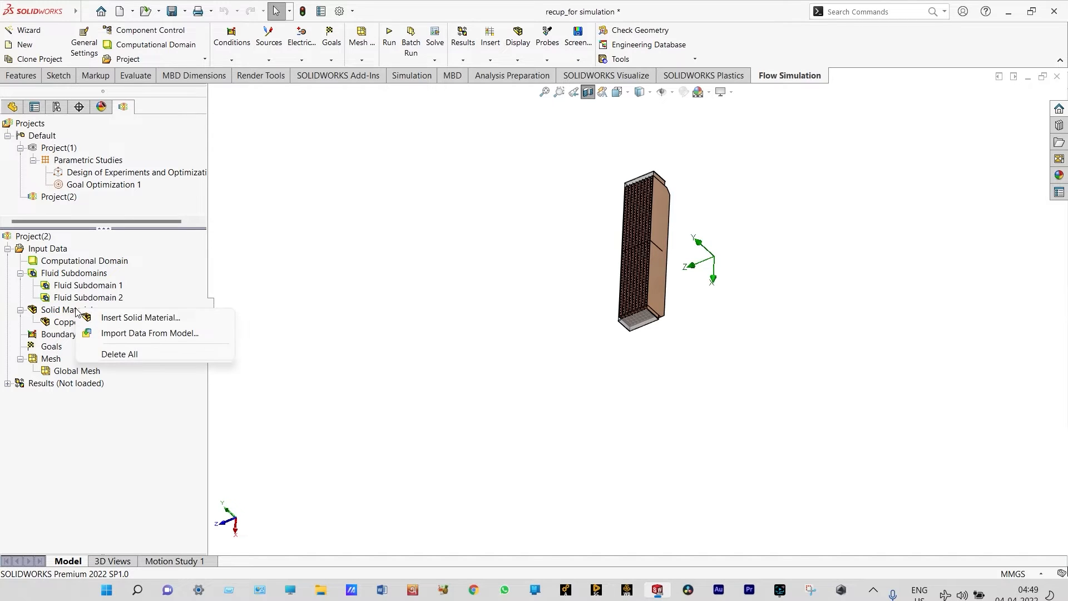
pyautogui.click(128, 319)
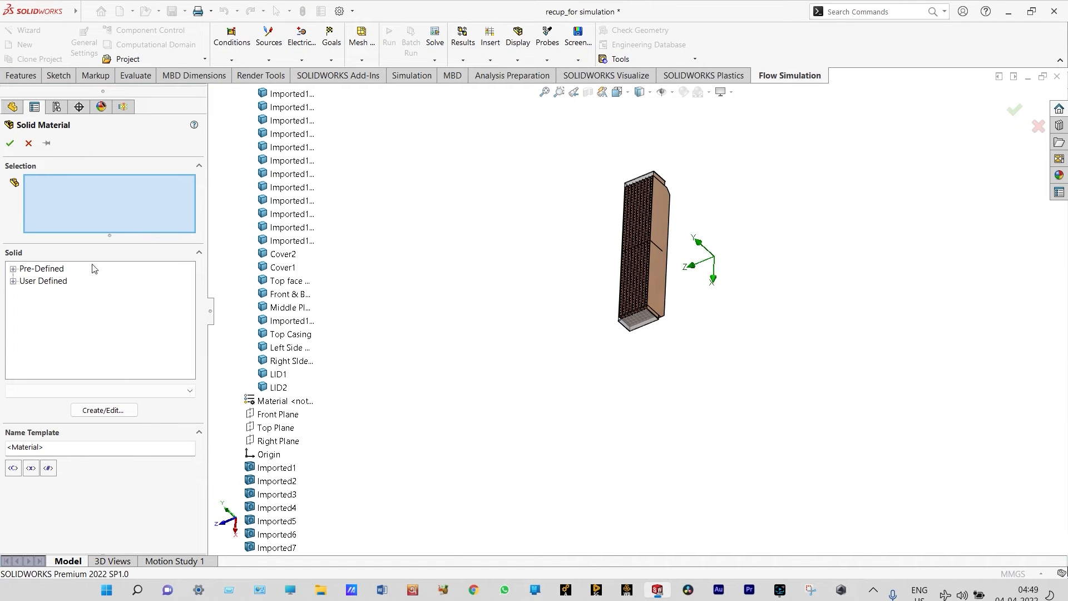
pyautogui.click(13, 269)
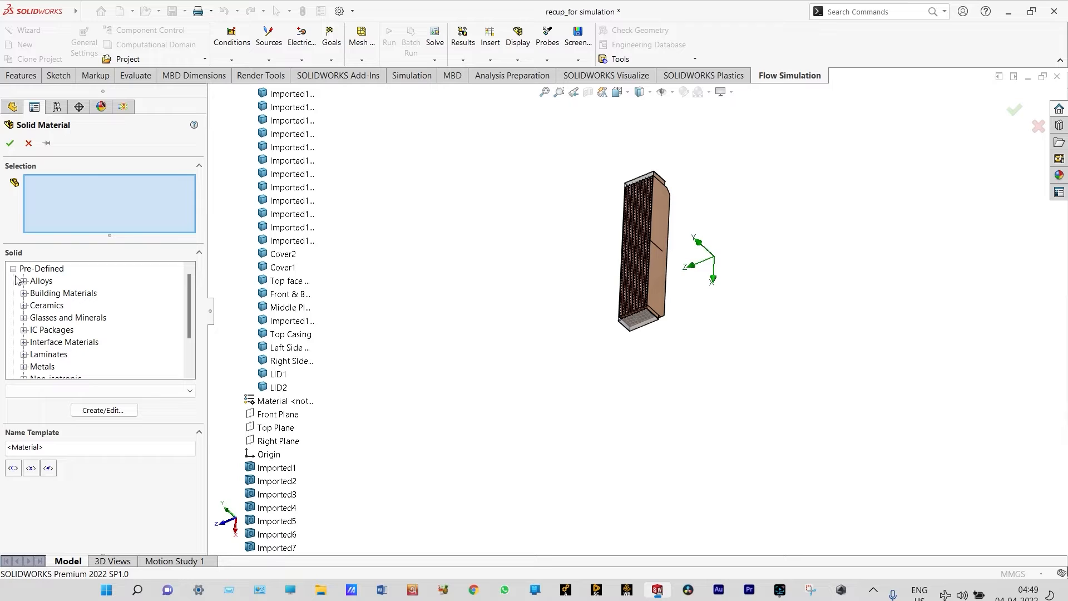
pyautogui.click(23, 281)
pyautogui.moveTo(188, 284); pyautogui.dragTo(188, 346)
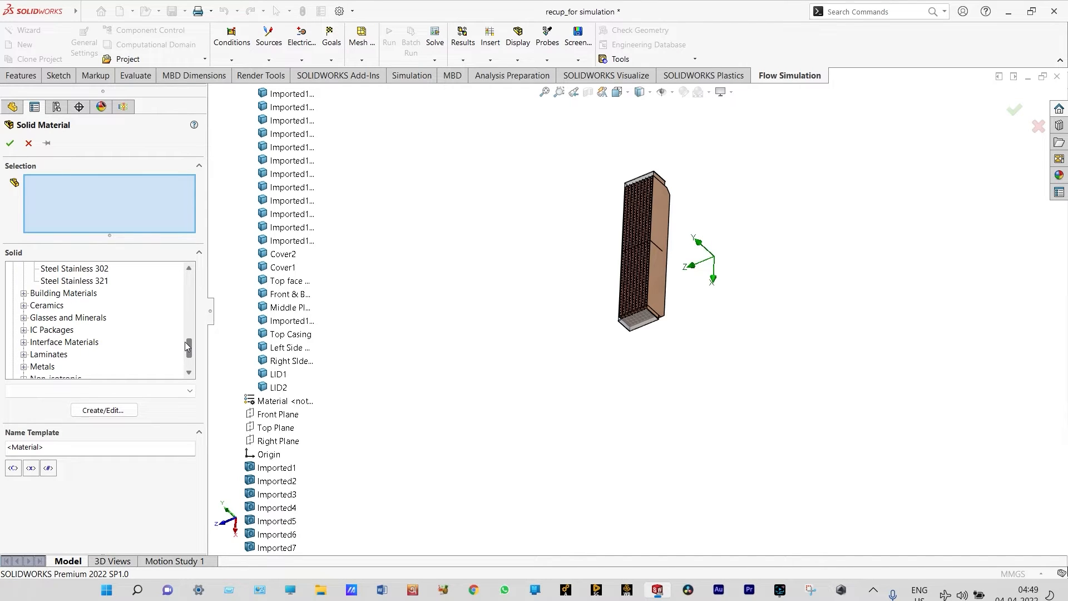
pyautogui.click(101, 282)
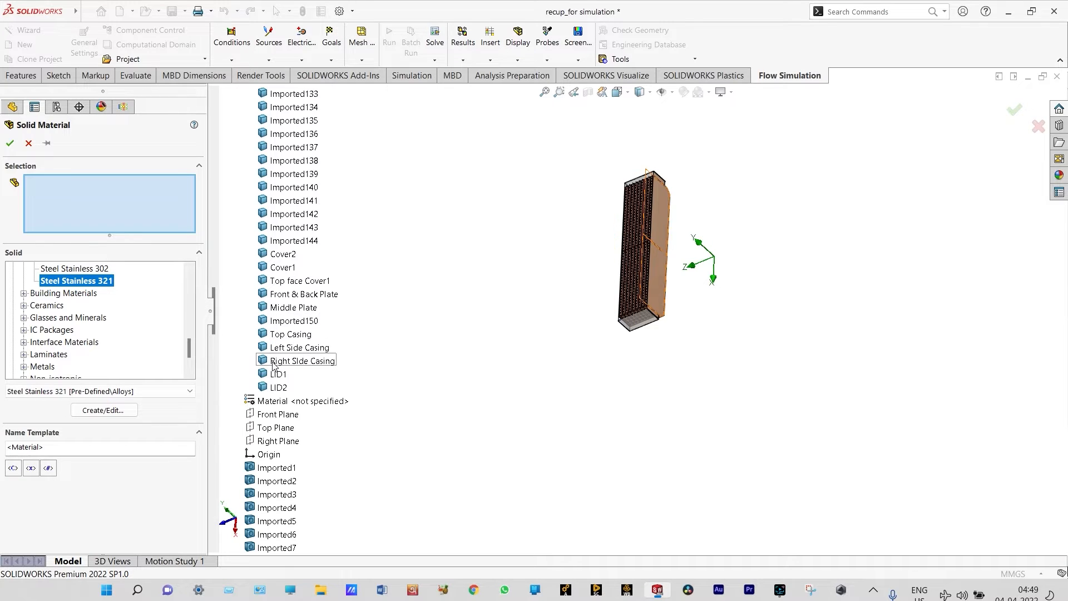
pyautogui.click(283, 281)
pyautogui.keyDown('shift'); pyautogui.click(277, 388); pyautogui.keyUp('shift')
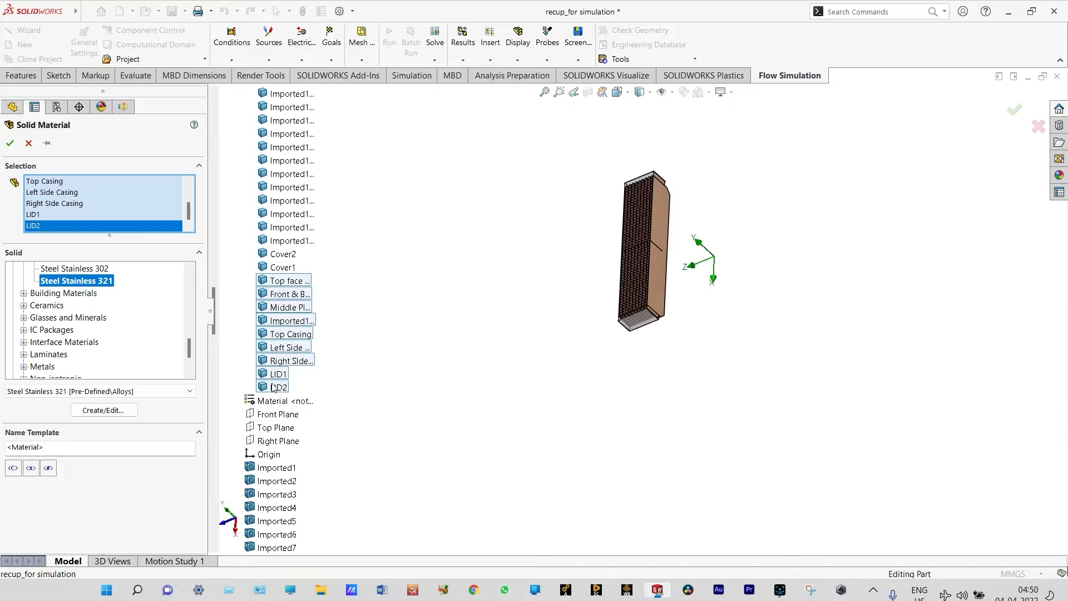
pyautogui.click(9, 144)
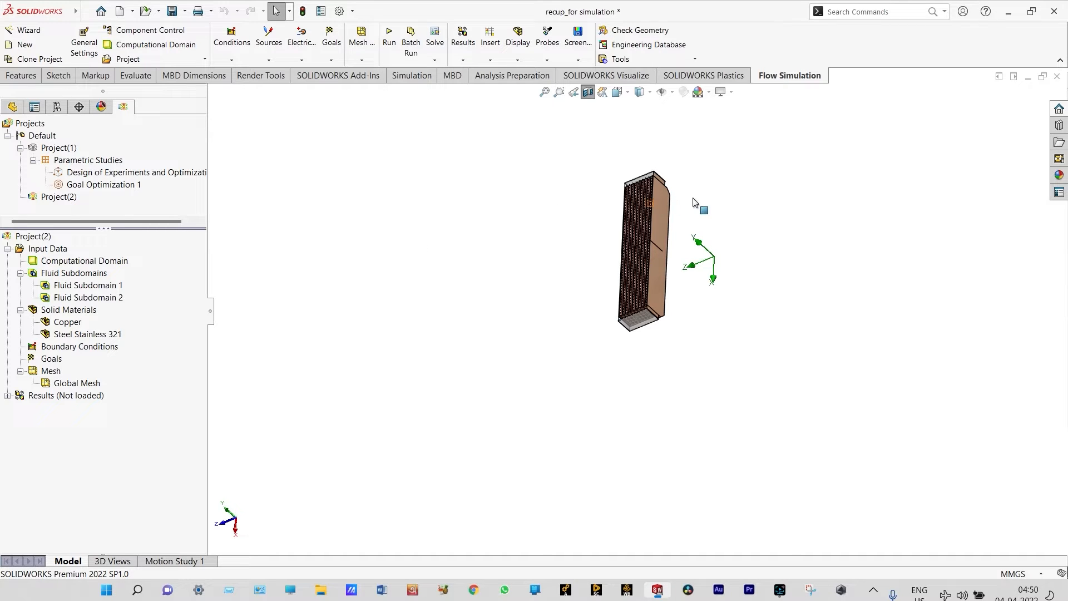
# Start a boundary condition of the Inlet Velocity type with a velocity of 0.1 m/s
pyautogui.hotkey('ctrl', '7')
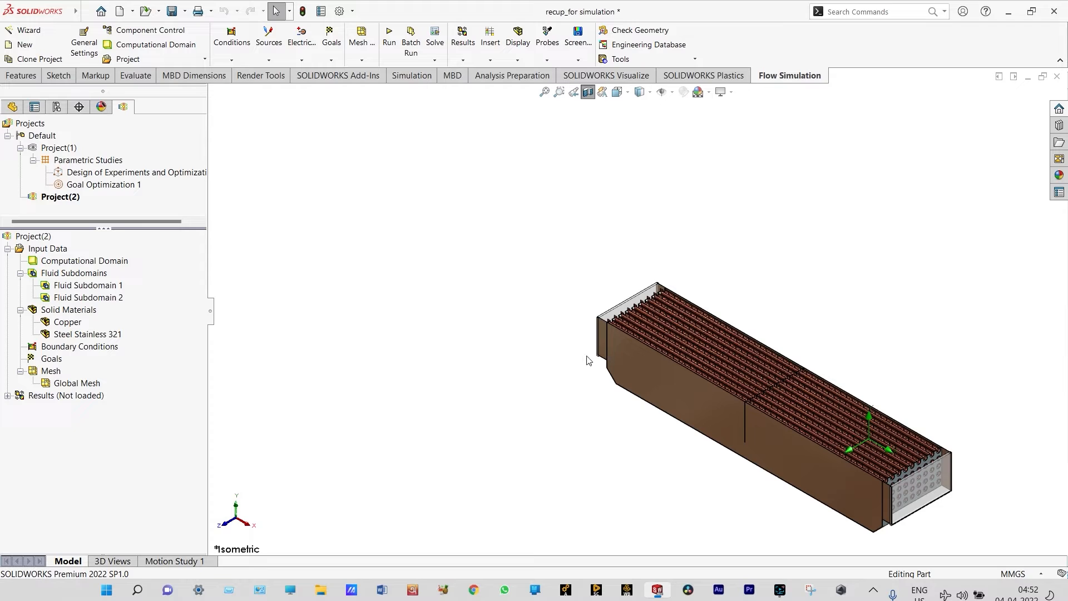
pyautogui.rightClick(92, 351)
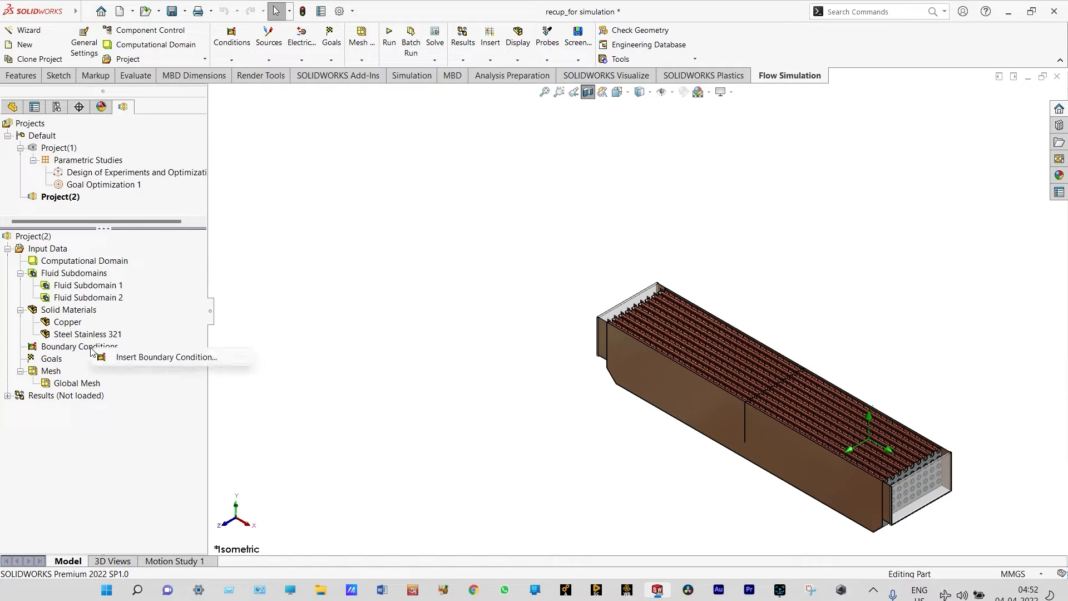
pyautogui.click(118, 360)
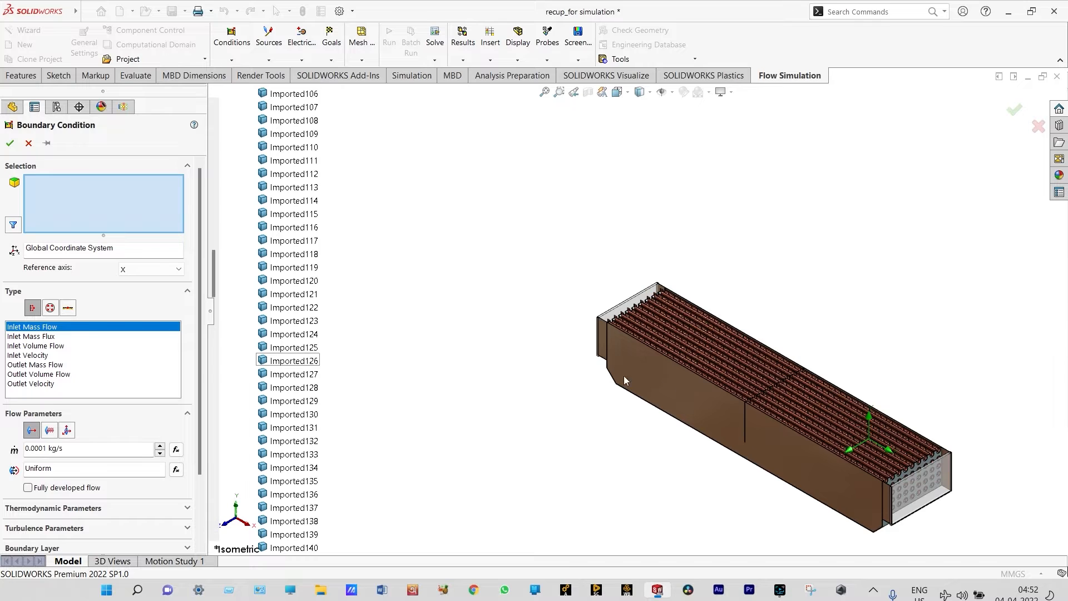
pyautogui.scroll(-1, 594, 387)
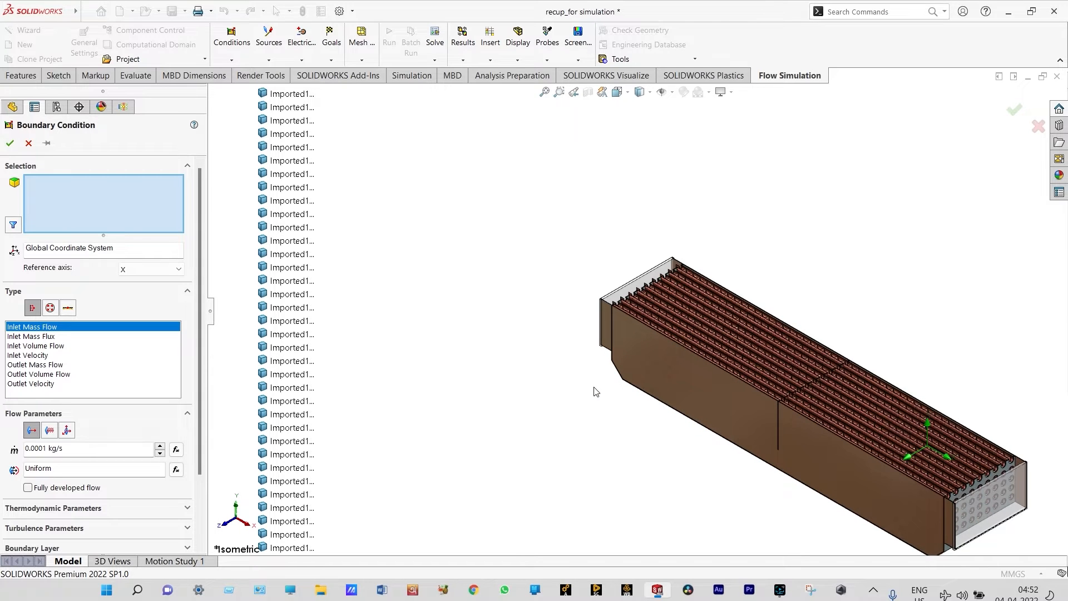
pyautogui.scroll(3, 594, 388)
pyautogui.rightClick(832, 258)
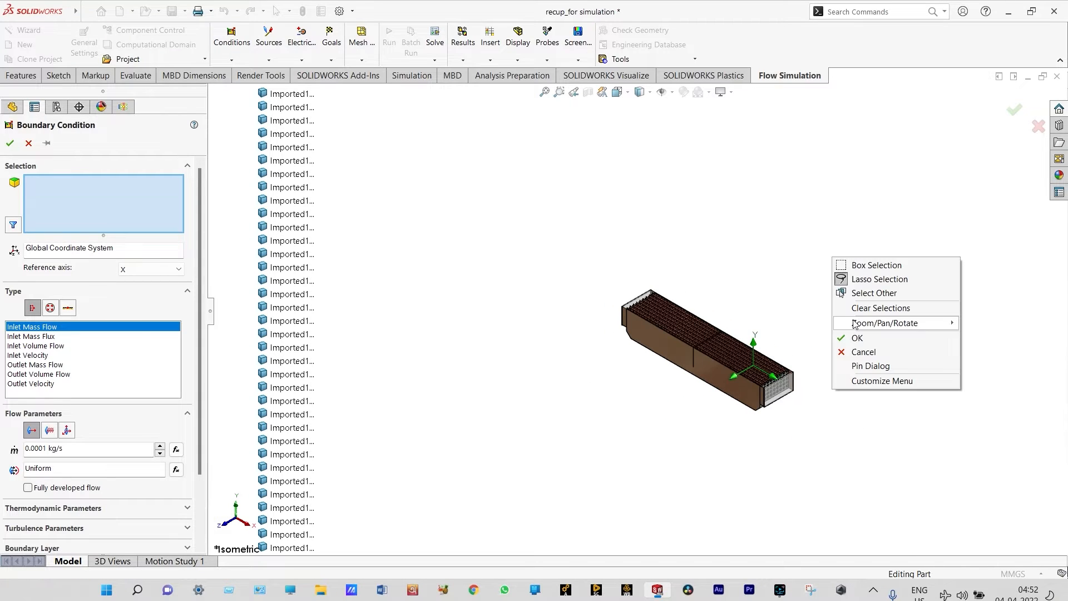
pyautogui.moveTo(856, 324)
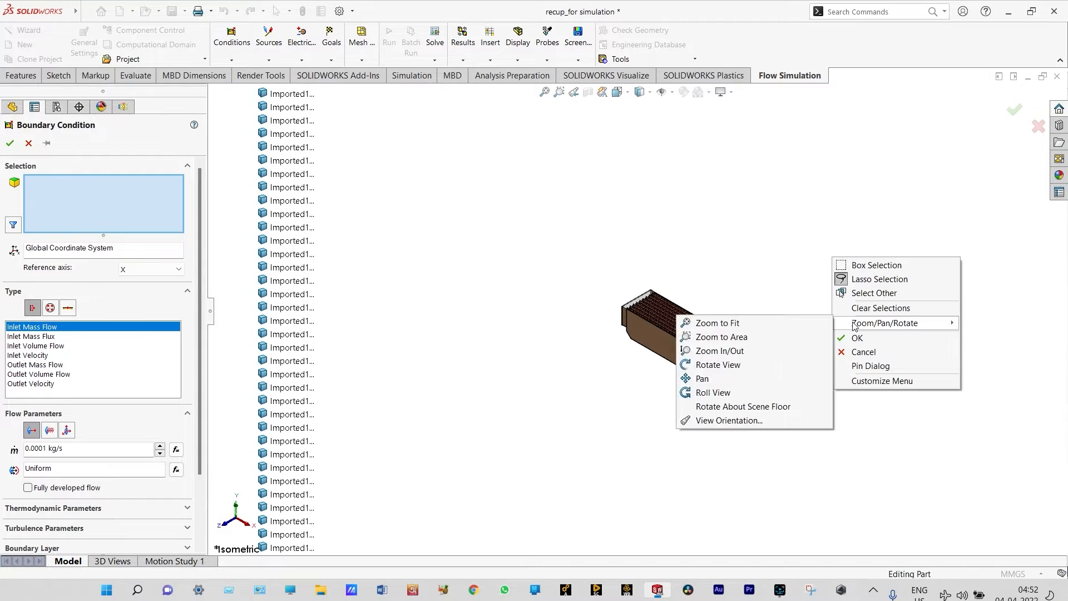
pyautogui.click(777, 366)
pyautogui.moveTo(762, 324); pyautogui.dragTo(744, 337)
pyautogui.scroll(-8, 744, 337)
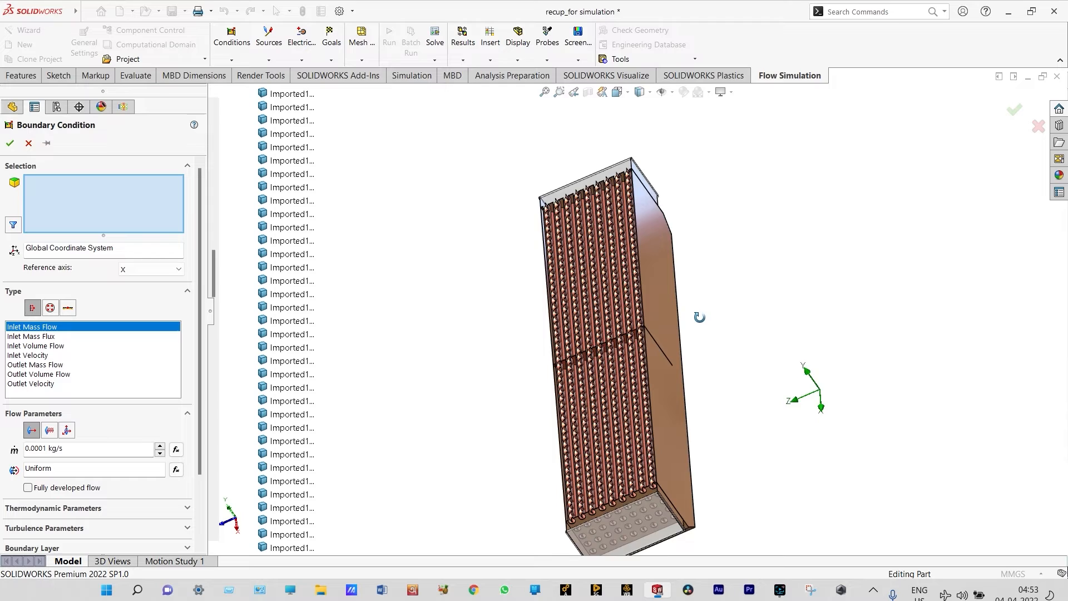
pyautogui.moveTo(650, 311); pyautogui.dragTo(658, 304)
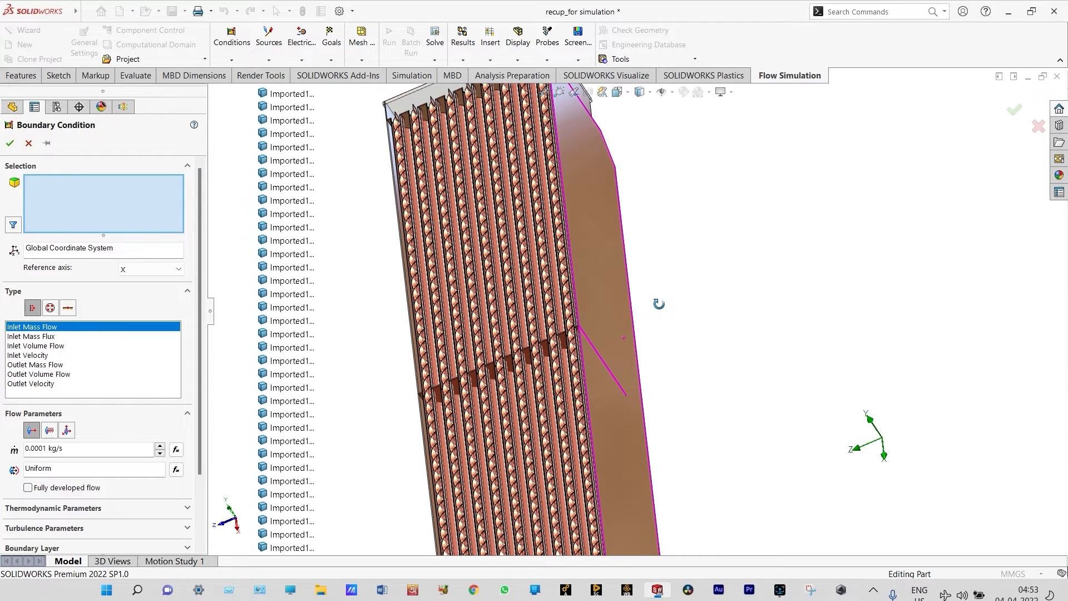
pyautogui.scroll(-1, 391, 282)
pyautogui.scroll(-5, 392, 282)
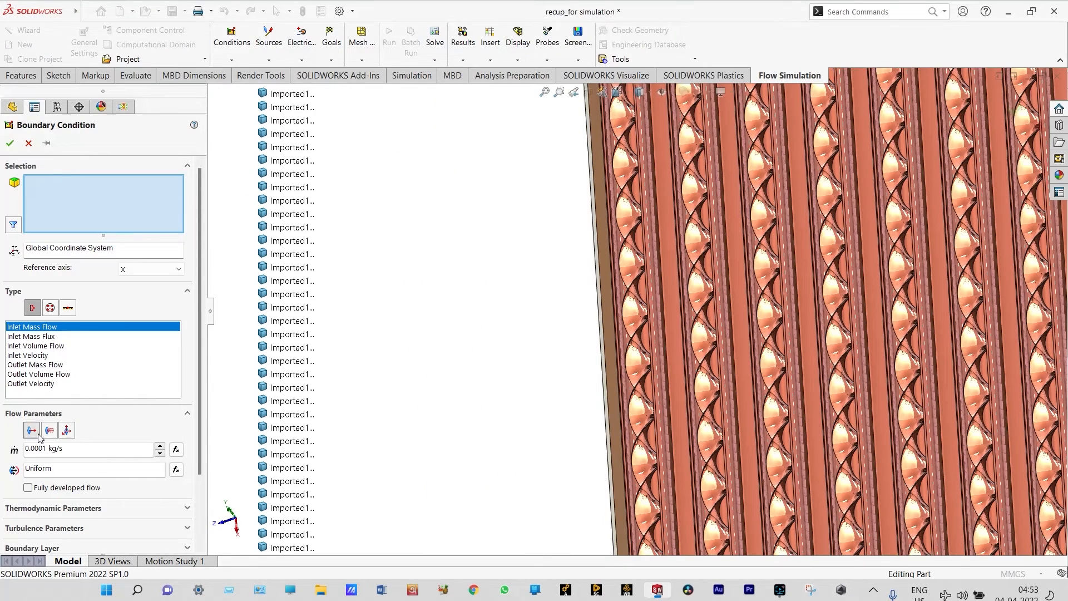
pyautogui.click(30, 356)
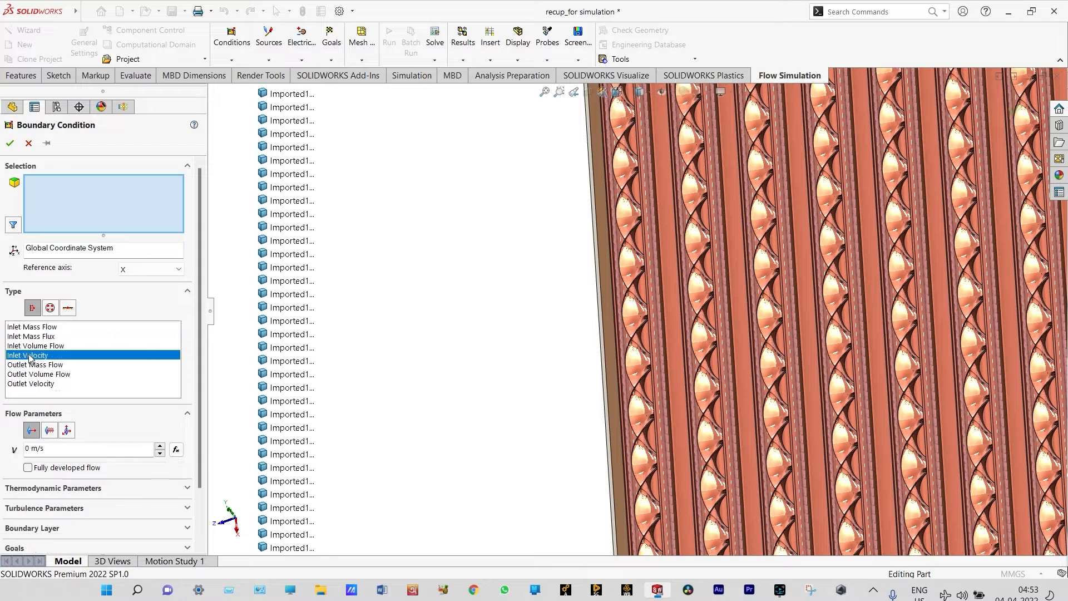
pyautogui.click(28, 448)
pyautogui.write('.1')
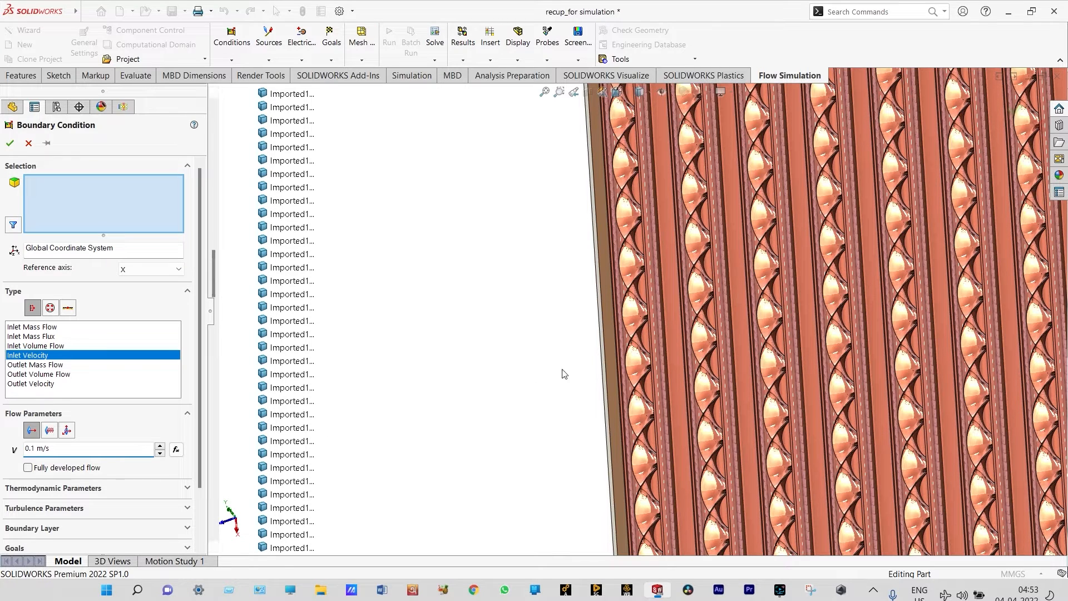
# Apply the inlet velocity to the long inner casing face beside the finned tubes, check its thermodynamic parameters, and accept it
pyautogui.click(610, 345)
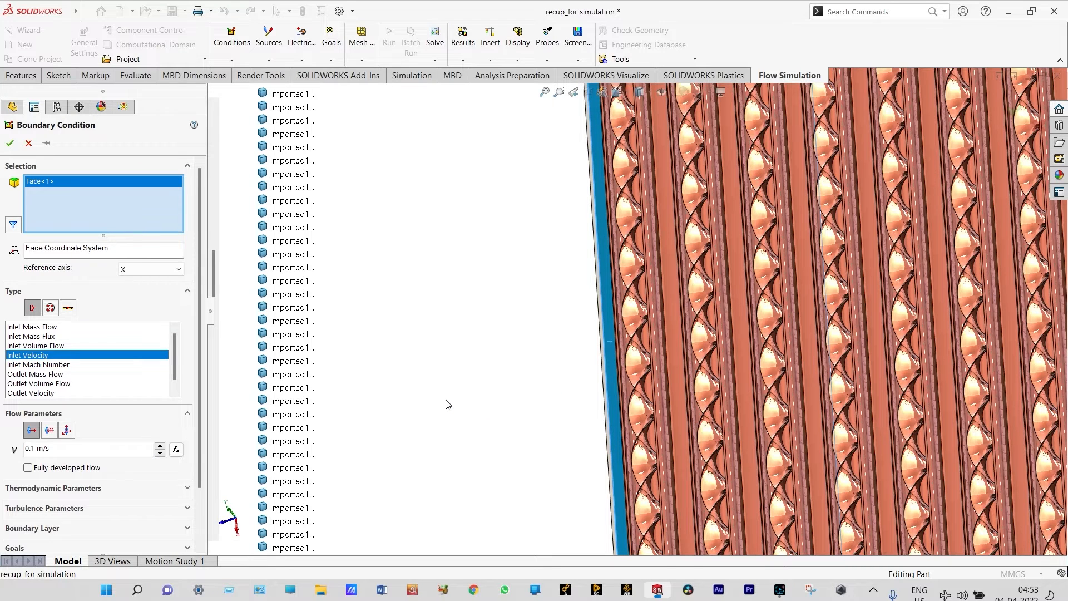
pyautogui.scroll(2, 447, 401)
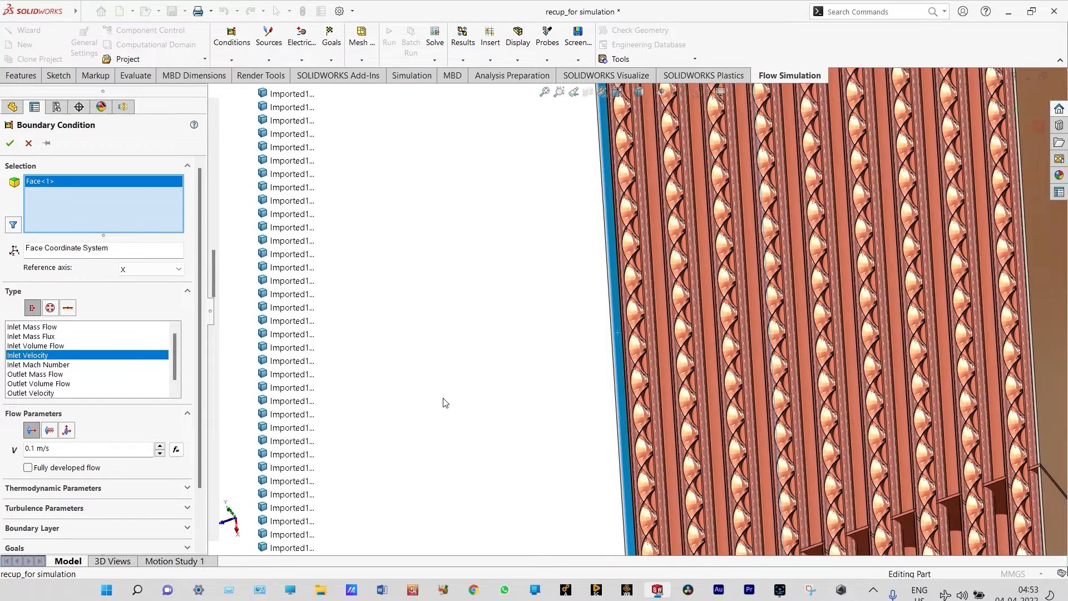
pyautogui.click(188, 489)
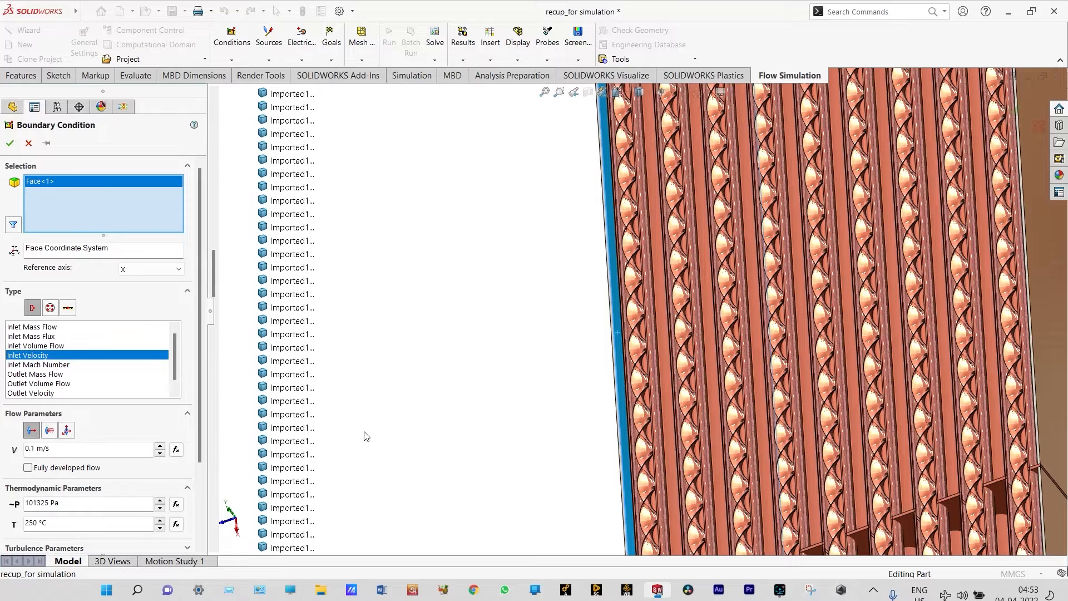
pyautogui.scroll(5, 452, 412)
pyautogui.scroll(1, 452, 412)
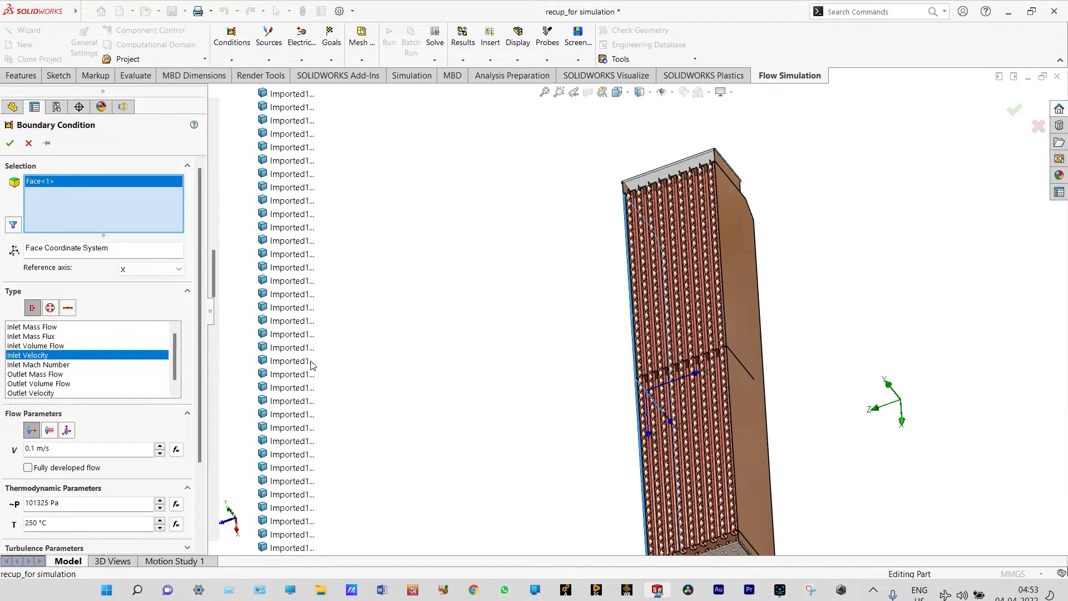
pyautogui.click(11, 144)
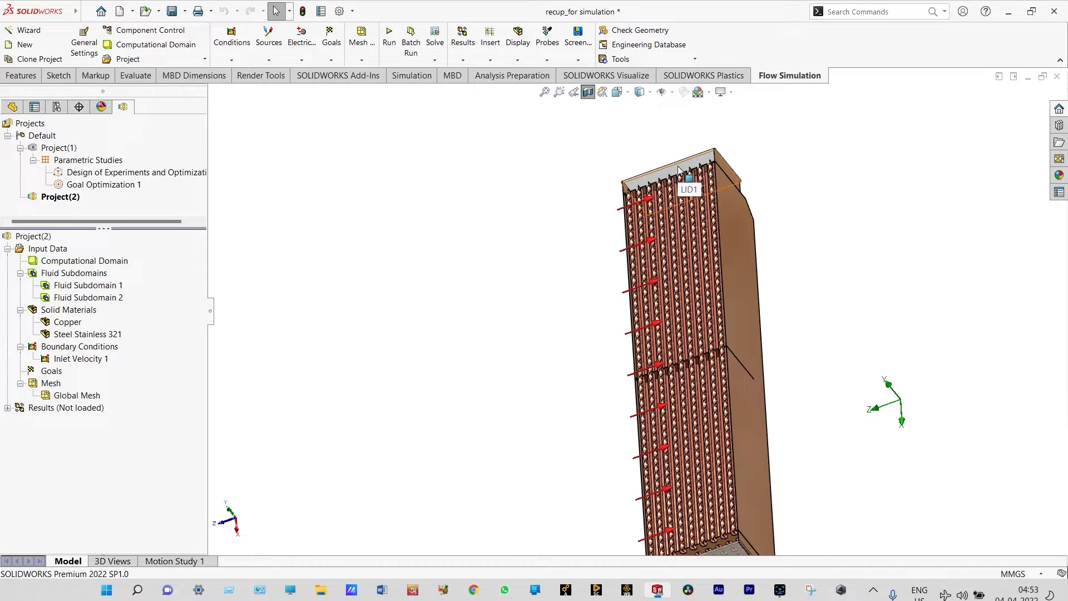
# Rename the new inlet boundary condition as "Inlet Velocity of hot air"
pyautogui.click(104, 360)
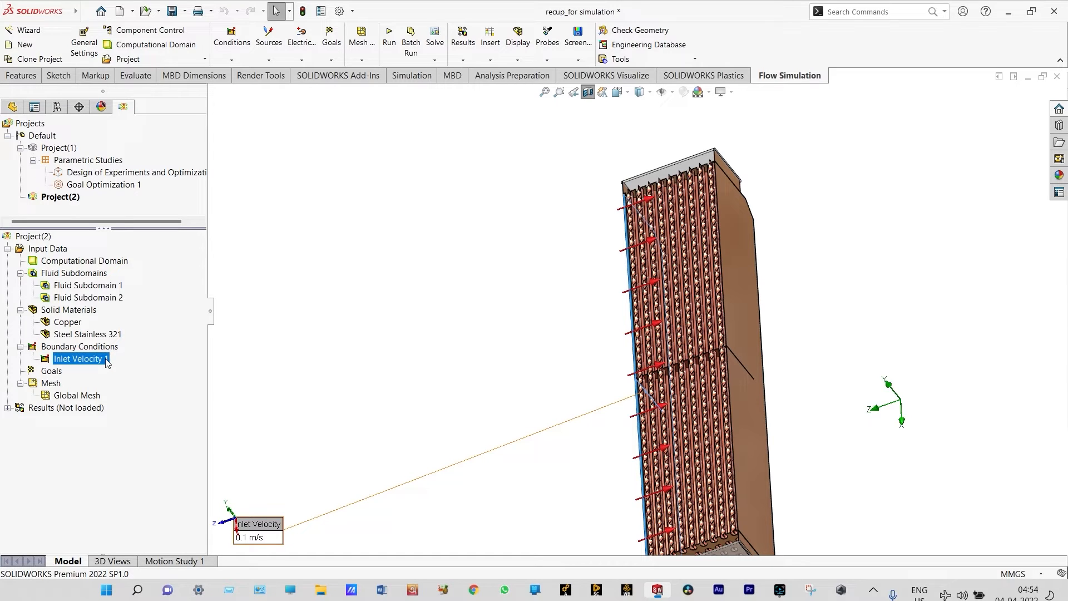
pyautogui.click(106, 360)
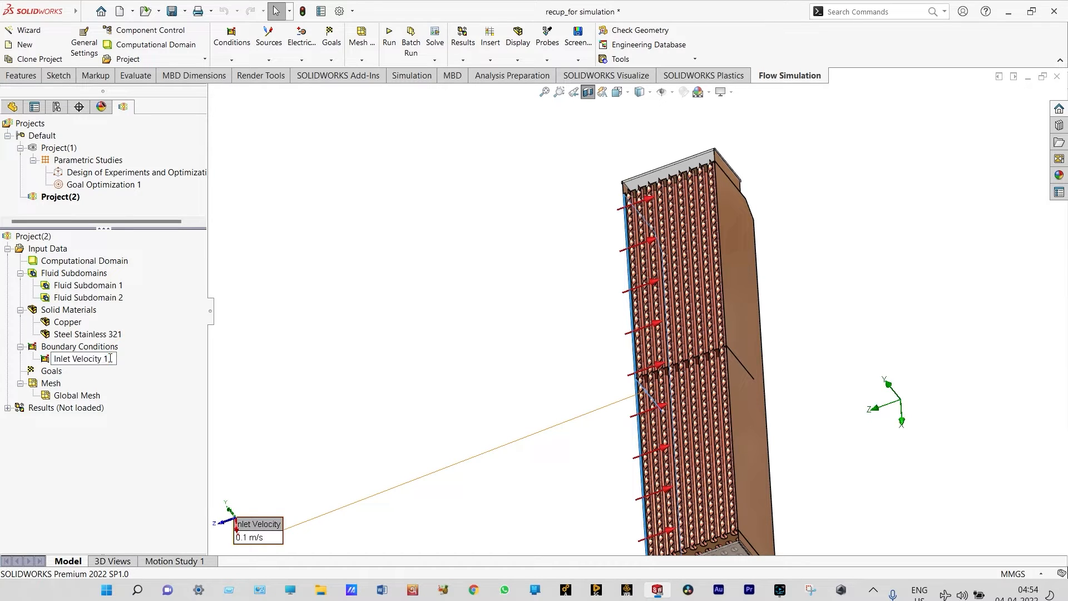
pyautogui.press('BackSpace')
pyautogui.write('of hot air')
pyautogui.press('Return')
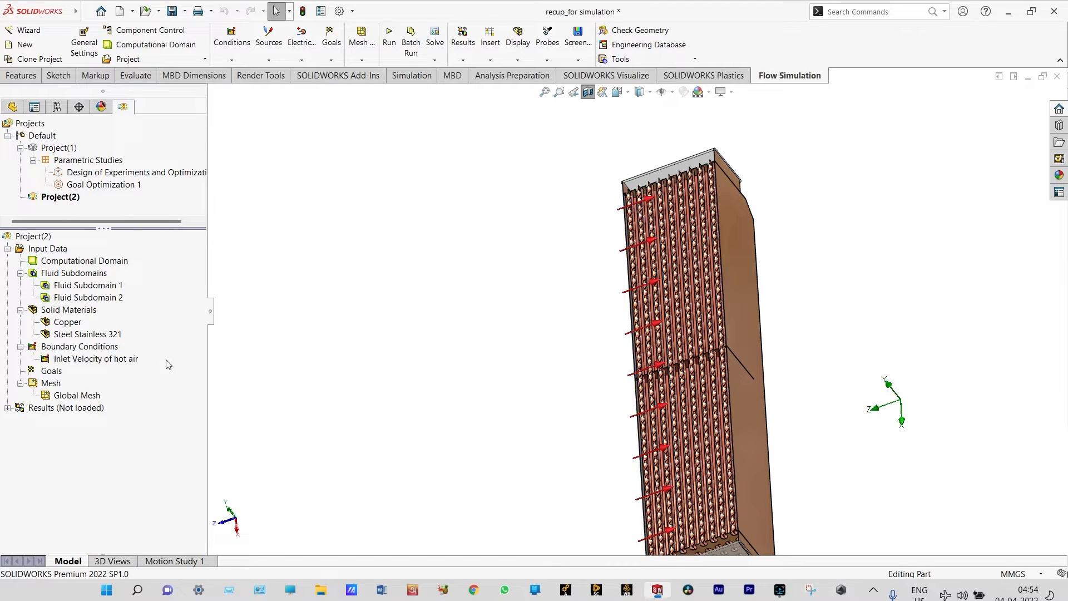
# Start a second Inlet Velocity boundary condition on the inner face of LID1 at the tube ends
pyautogui.rightClick(110, 350)
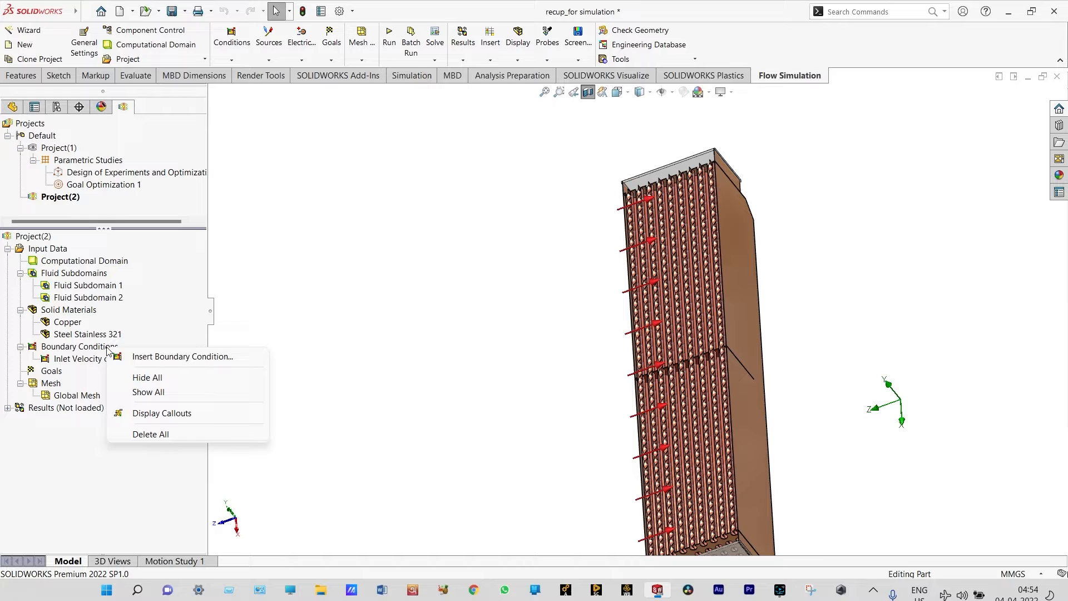
pyautogui.click(133, 357)
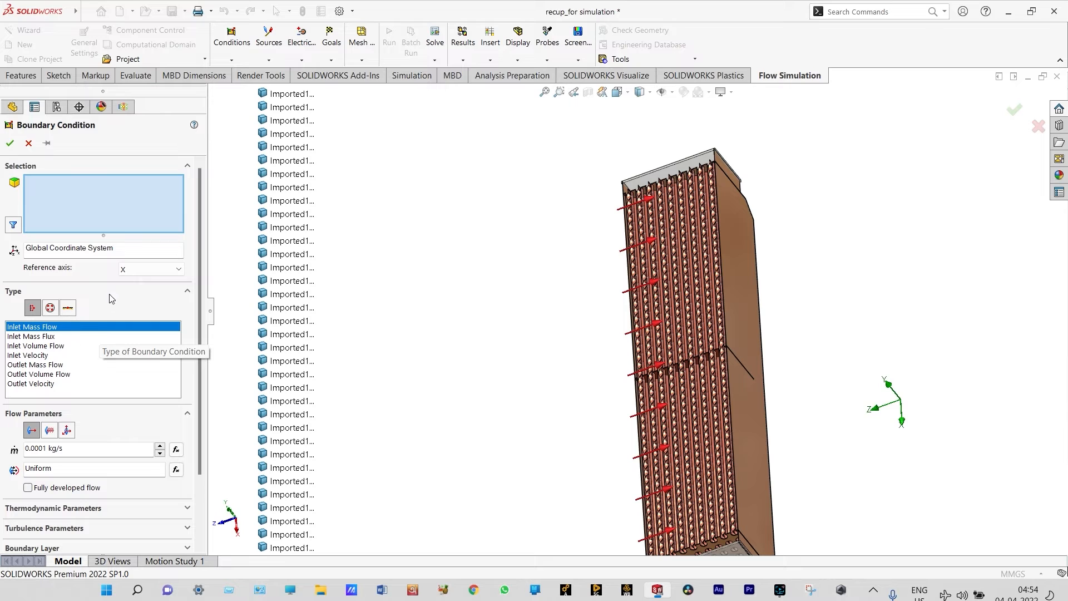
pyautogui.click(56, 347)
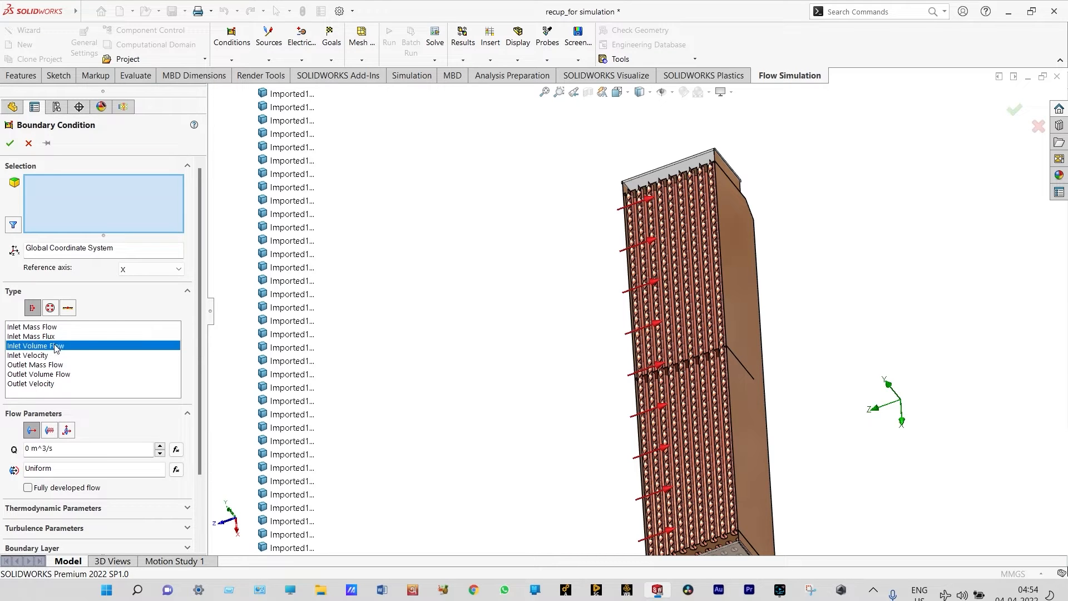
pyautogui.click(41, 356)
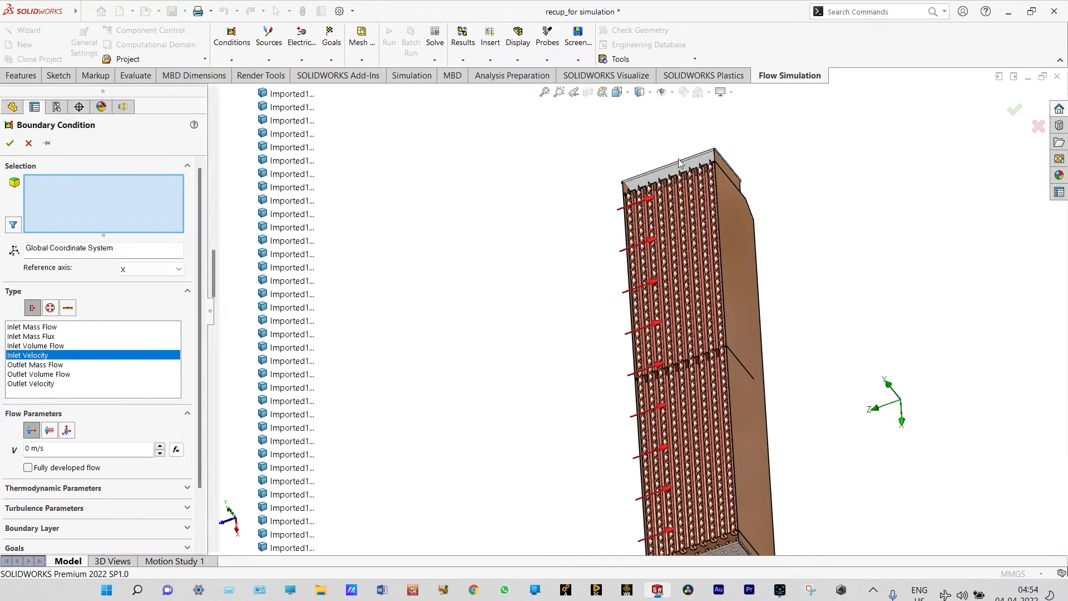
pyautogui.scroll(-2, 679, 192)
pyautogui.scroll(-1, 677, 192)
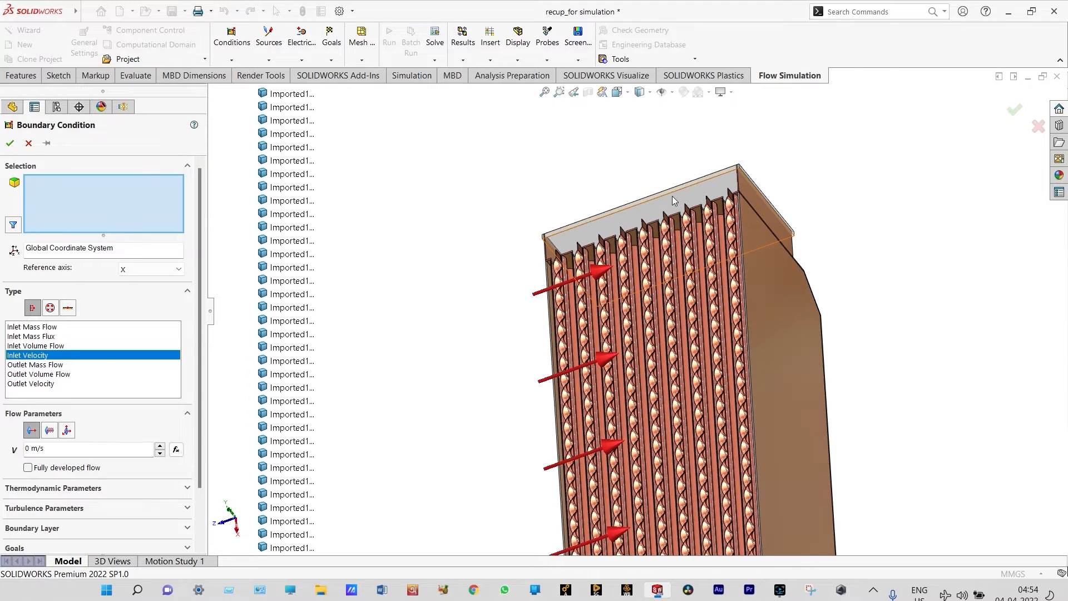
pyautogui.click(676, 201)
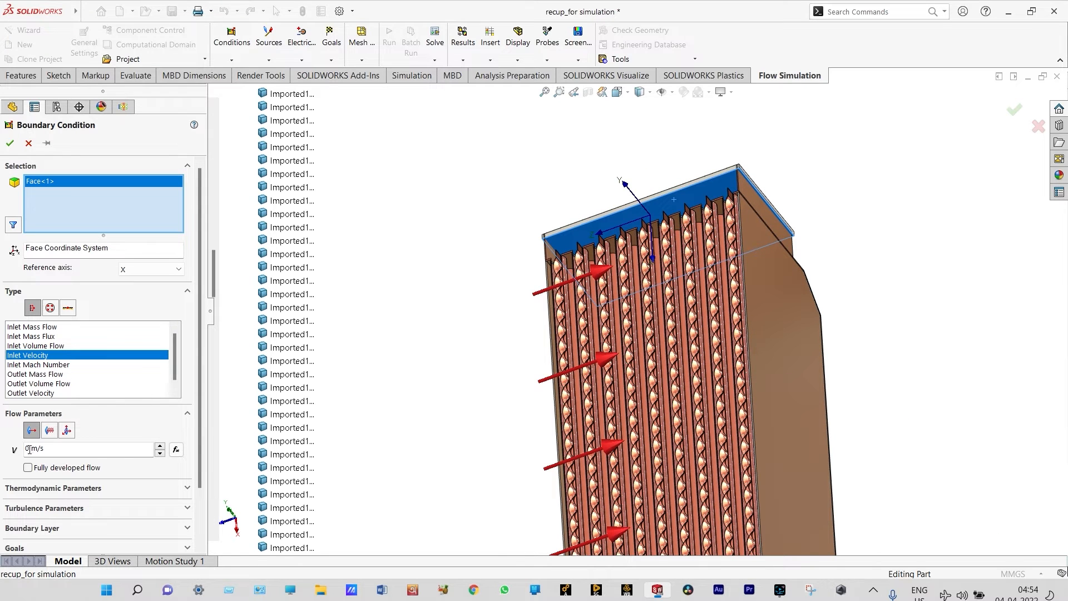
# Set the LID1 inlet velocity to 0.1 m/s, expand its thermodynamic parameters, and accept the boundary condition
pyautogui.write('.1')
pyautogui.click(188, 489)
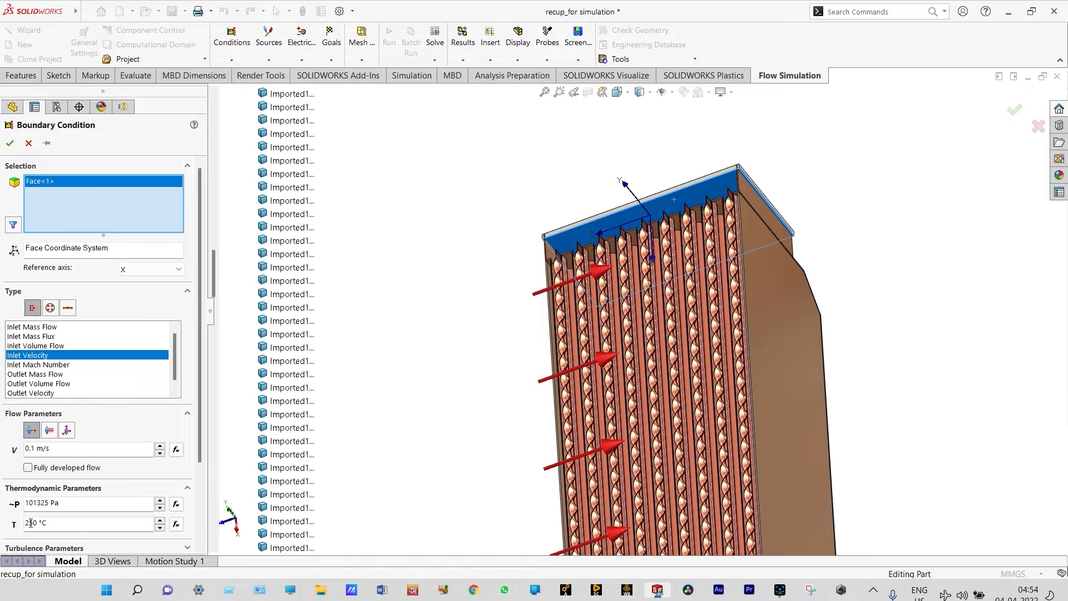
pyautogui.scroll(-3, 31, 524)
pyautogui.click(10, 144)
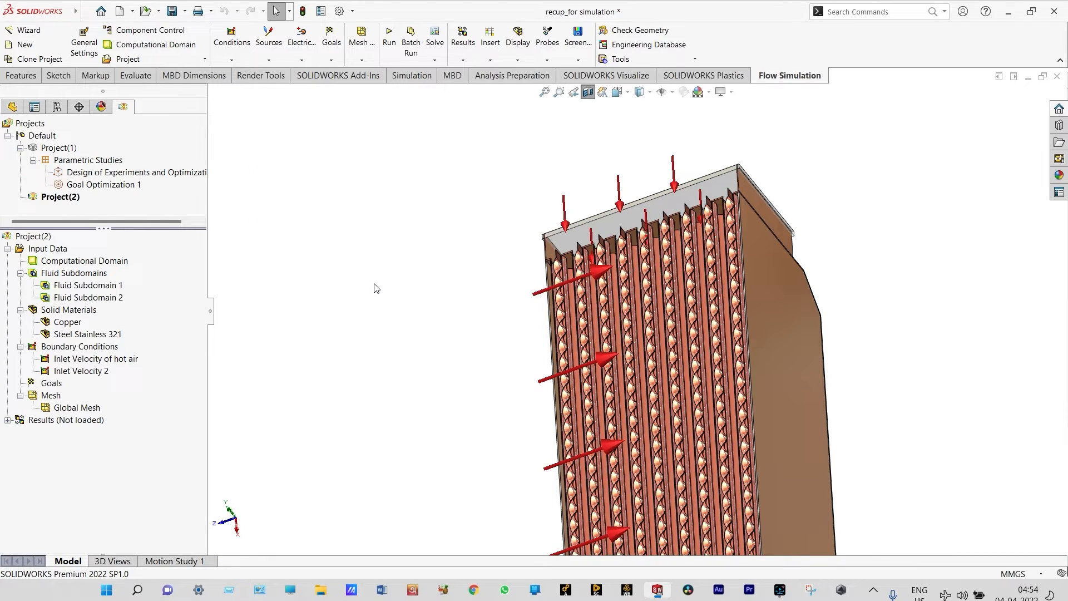
# Rename the second inlet boundary condition as "Inlet Velocity of cold water"
pyautogui.press('f')
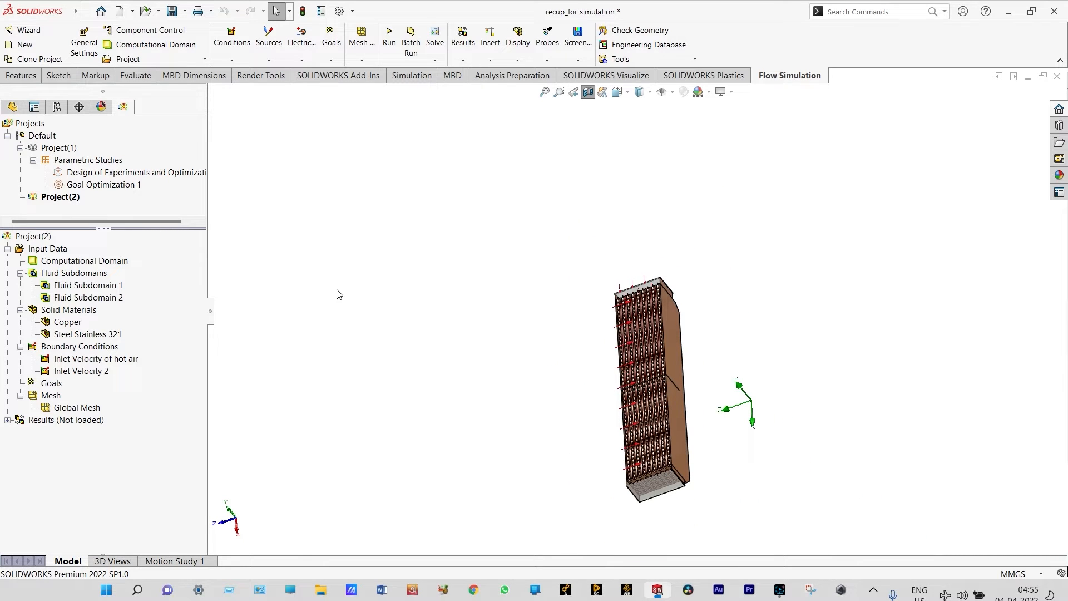
pyautogui.rightClick(361, 275)
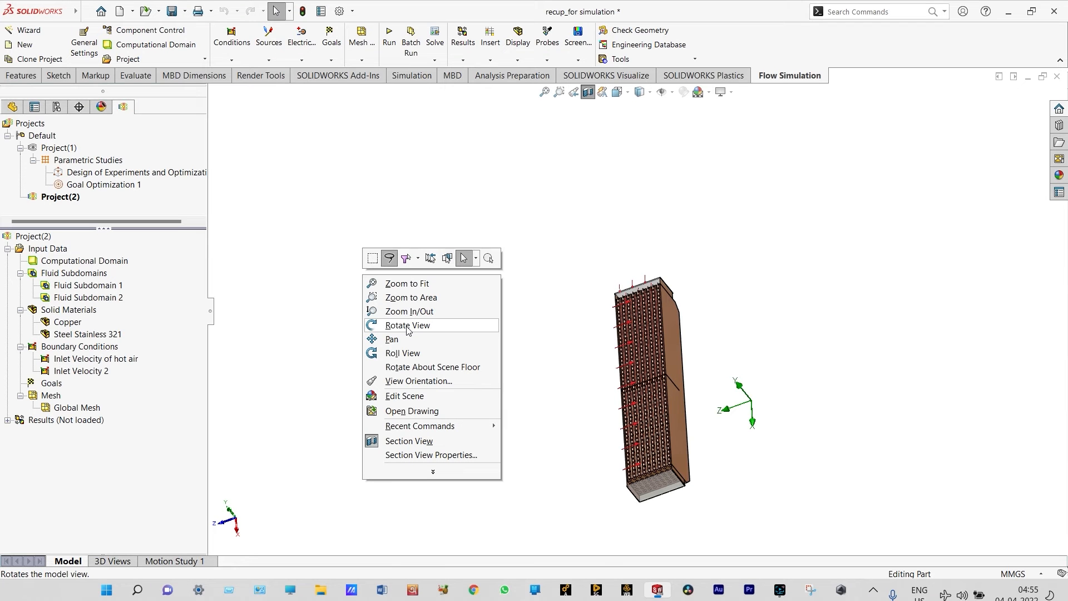
pyautogui.click(408, 325)
pyautogui.moveTo(406, 325); pyautogui.dragTo(464, 329)
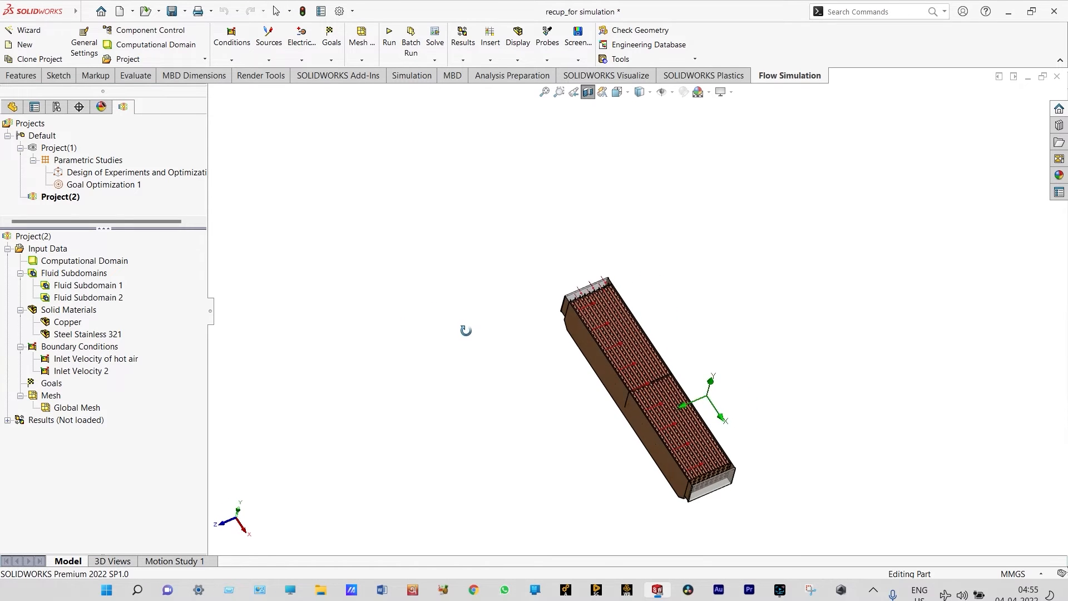
pyautogui.press('Escape')
pyautogui.click(107, 373)
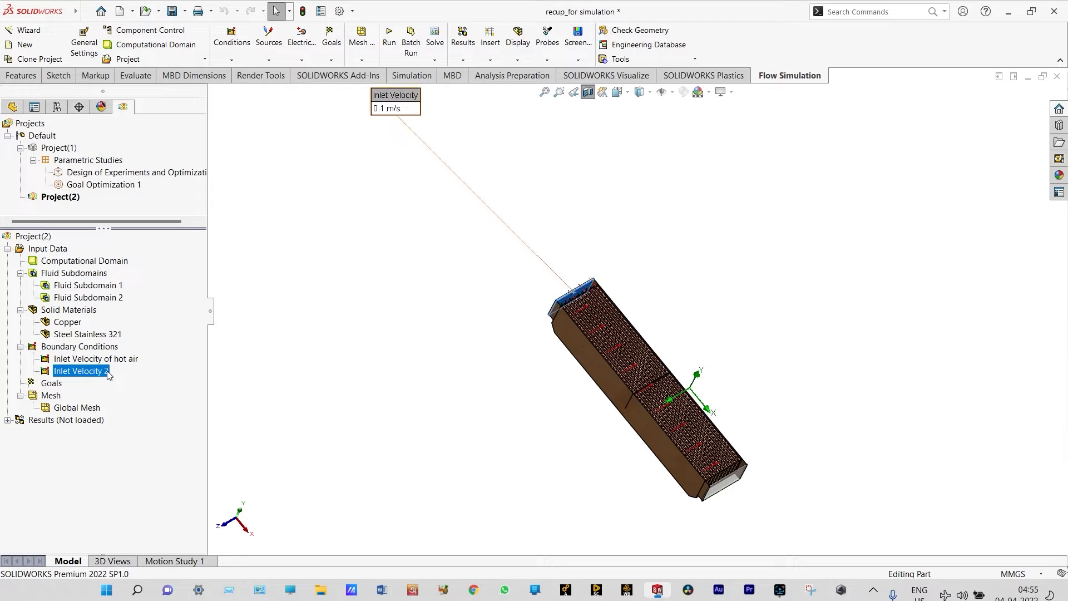
pyautogui.click(108, 374)
pyautogui.write('Inlet Velocity of cold water')
pyautogui.press('Return')
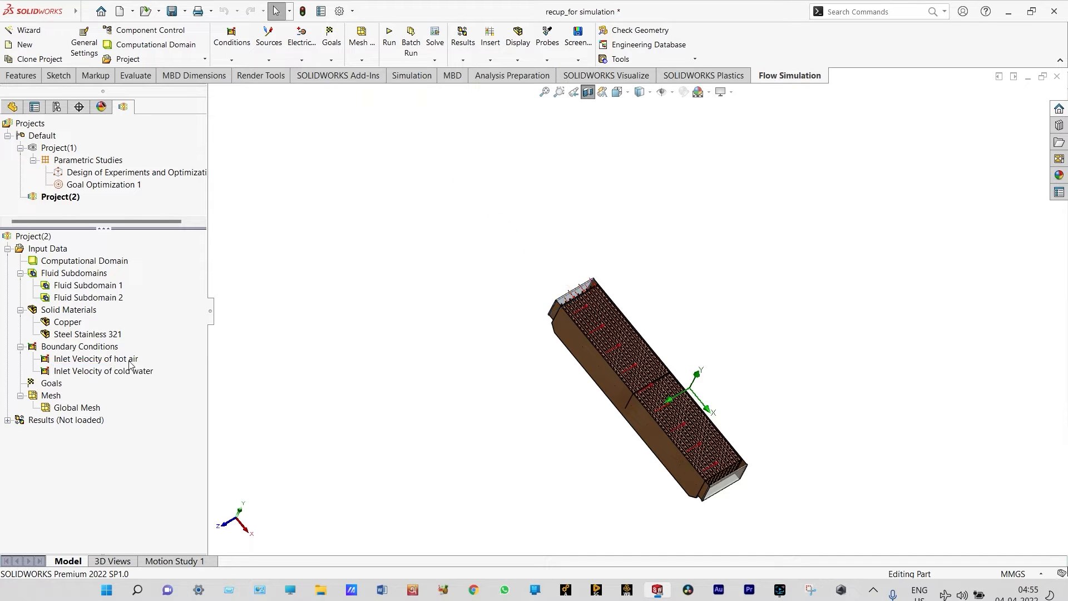
# Add an Environment Pressure boundary condition on the inner face of the Right Side Casing, keeping 101325 Pa and 20 °C
pyautogui.rightClick(102, 352)
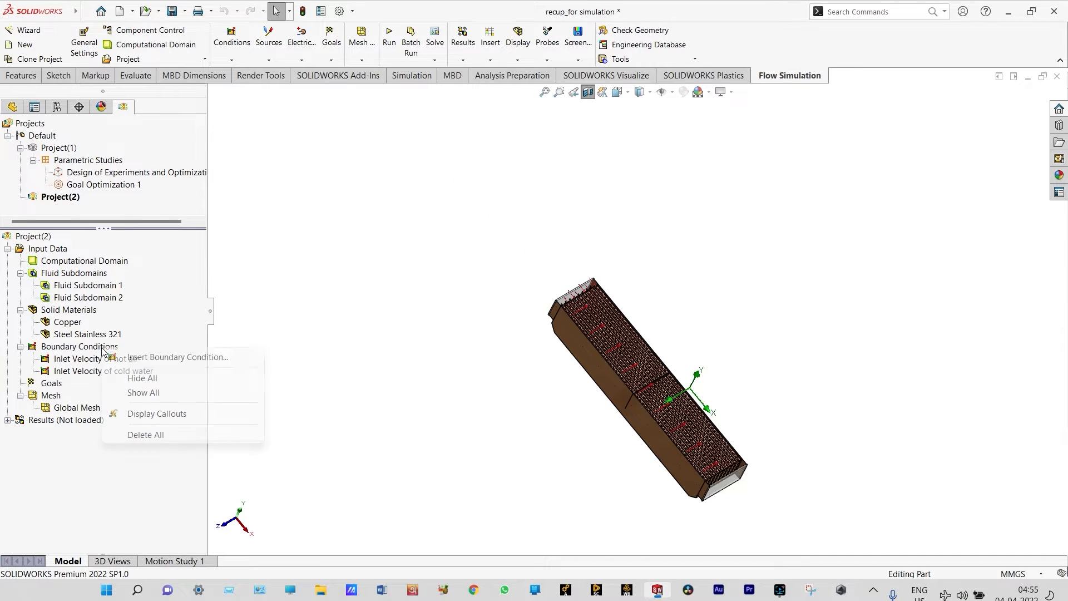
pyautogui.click(143, 362)
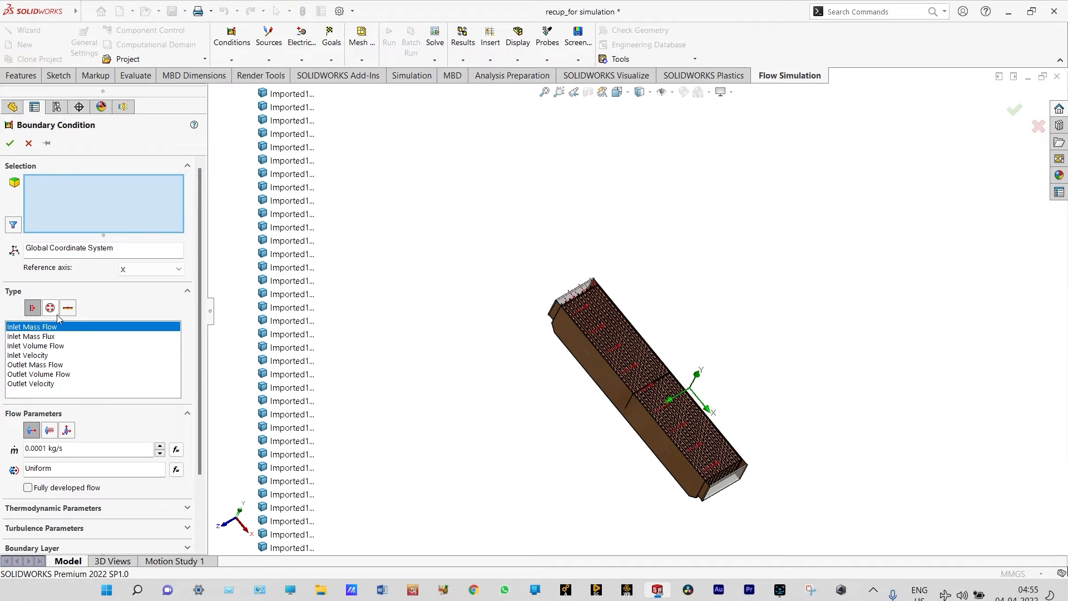
pyautogui.click(50, 309)
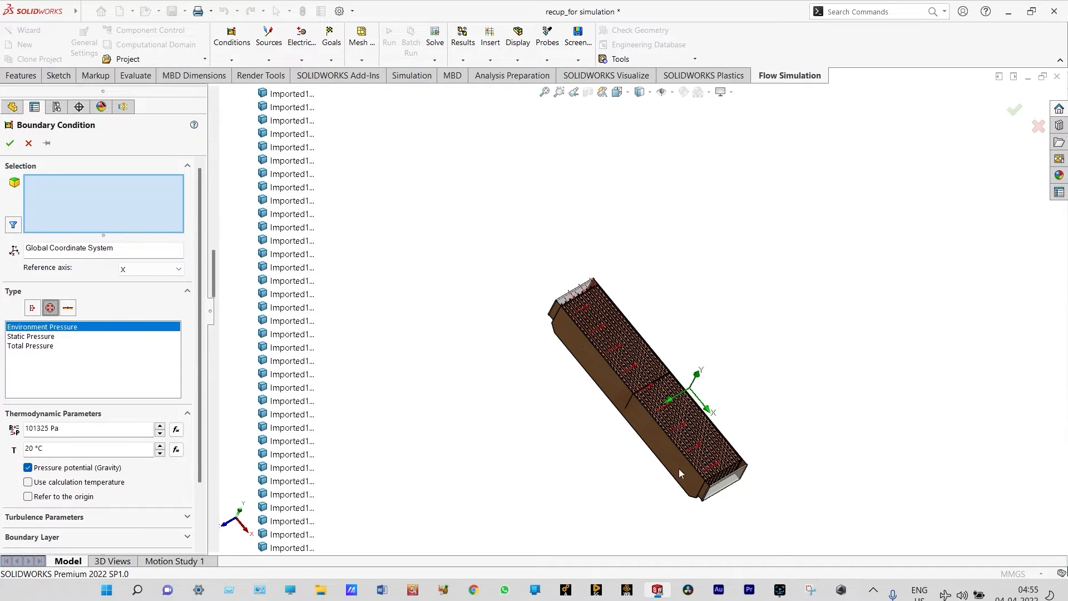
pyautogui.scroll(-3, 684, 389)
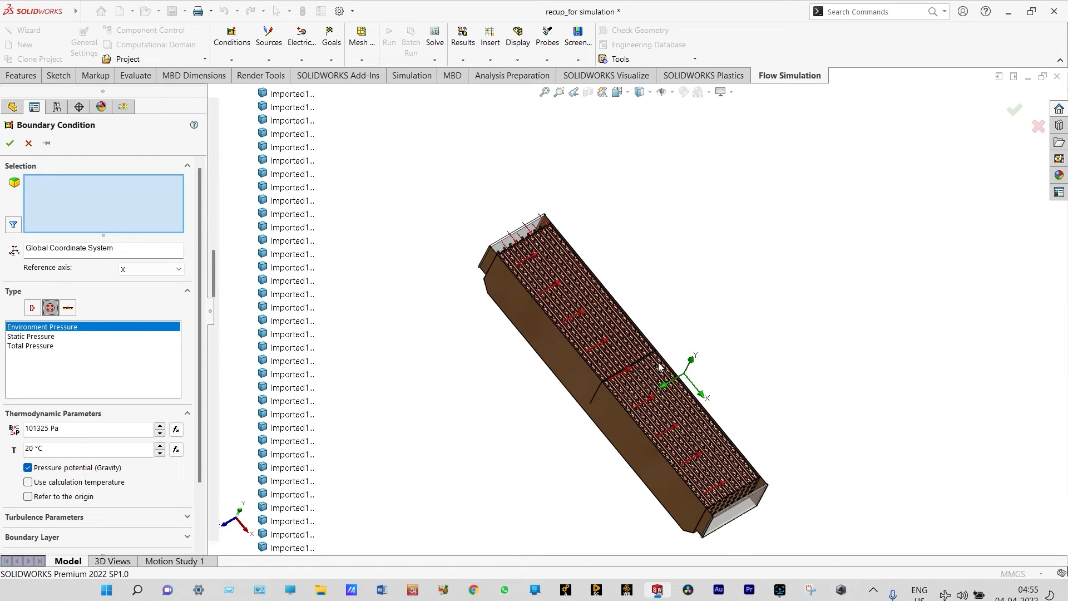
pyautogui.scroll(-2, 658, 353)
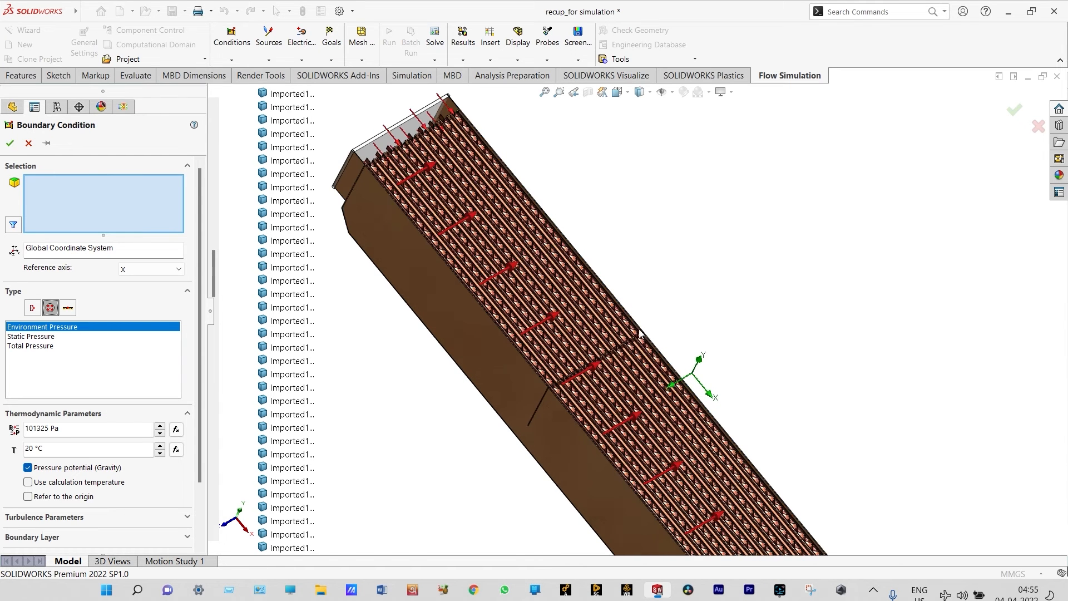
pyautogui.scroll(-4, 637, 330)
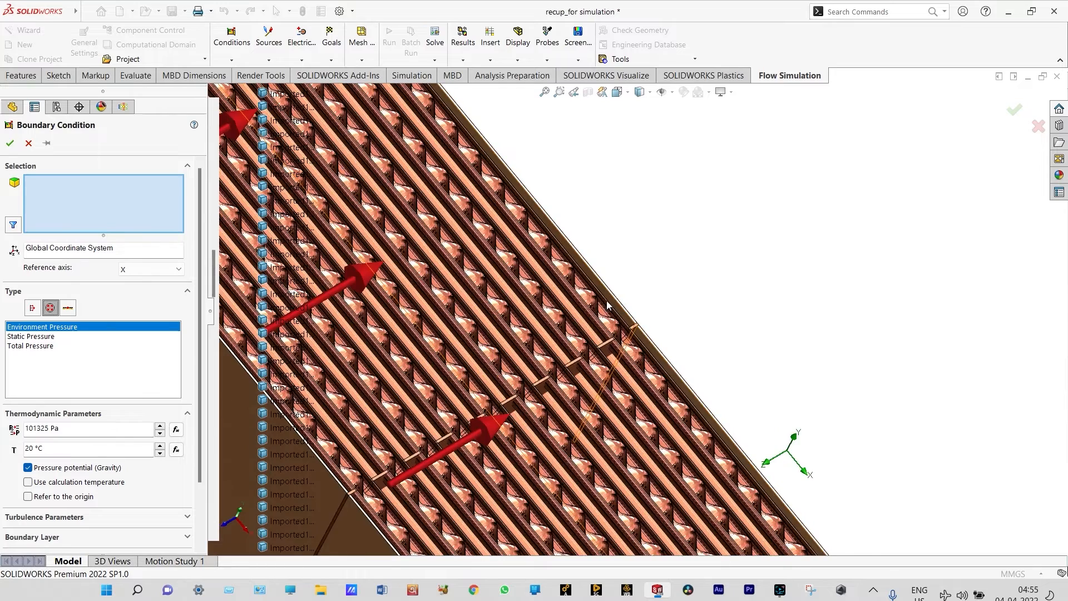
pyautogui.click(625, 296)
pyautogui.click(10, 143)
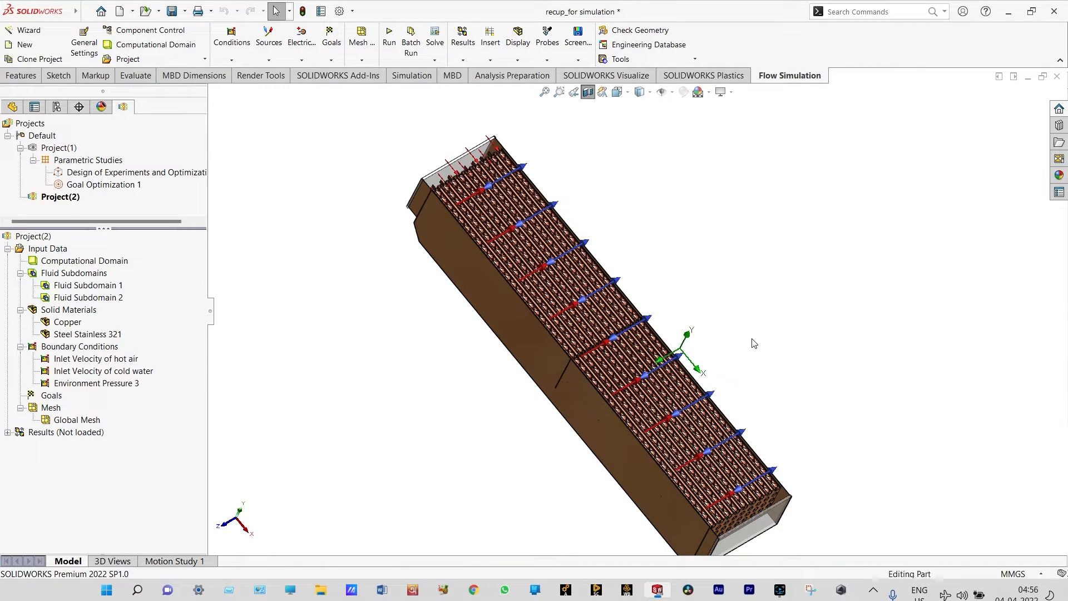
# Add an Environment Pressure boundary condition at 101325 Pa and 20 °C on the inner lid face opposite the water inlet
pyautogui.rightClick(754, 343)
pyautogui.click(782, 406)
pyautogui.rightClick(85, 347)
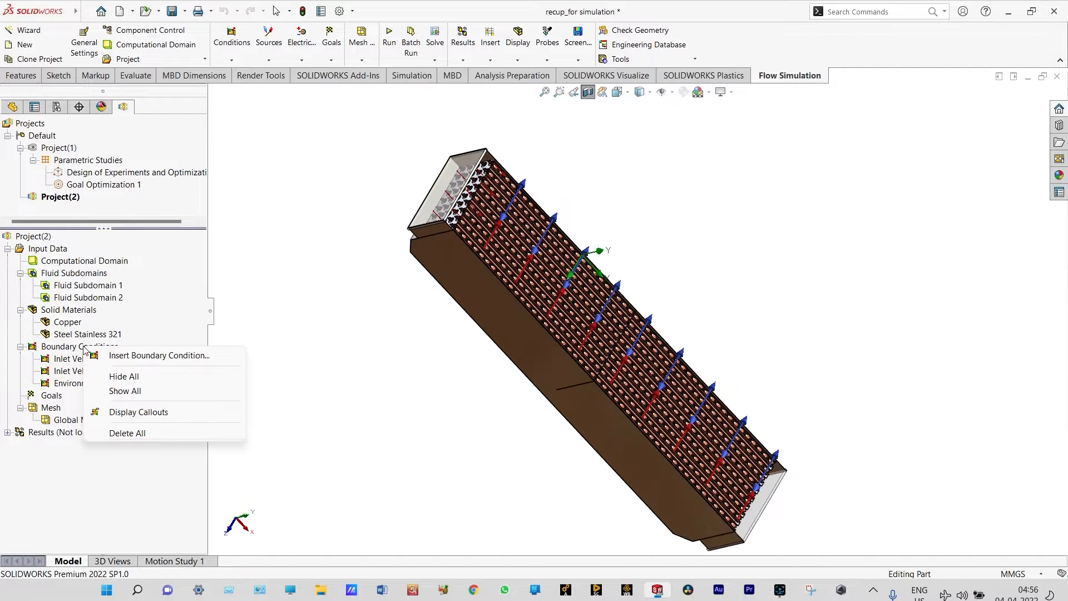
pyautogui.click(139, 358)
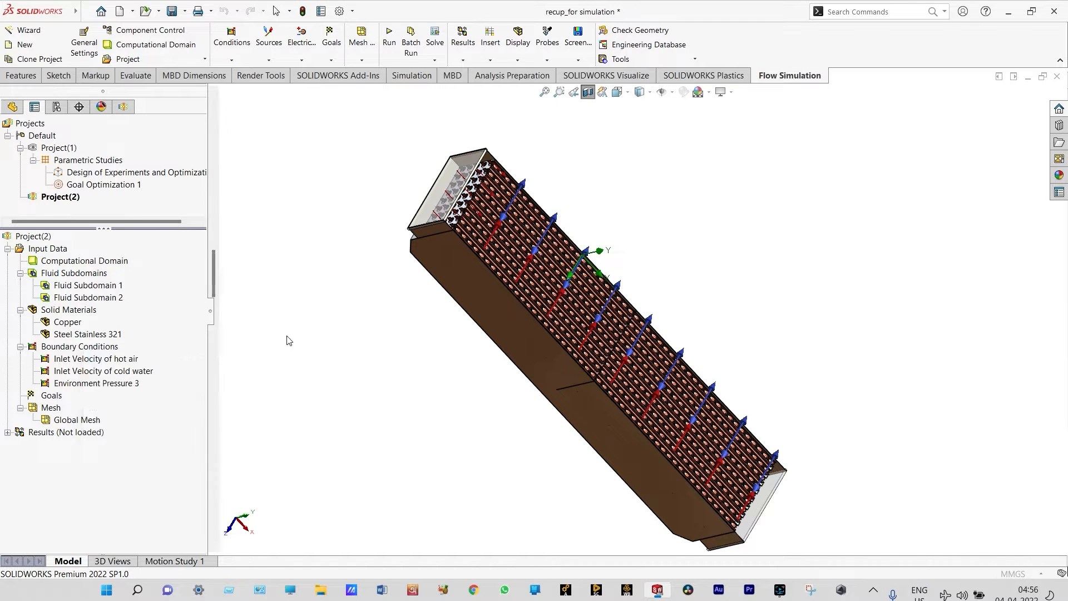
pyautogui.click(50, 307)
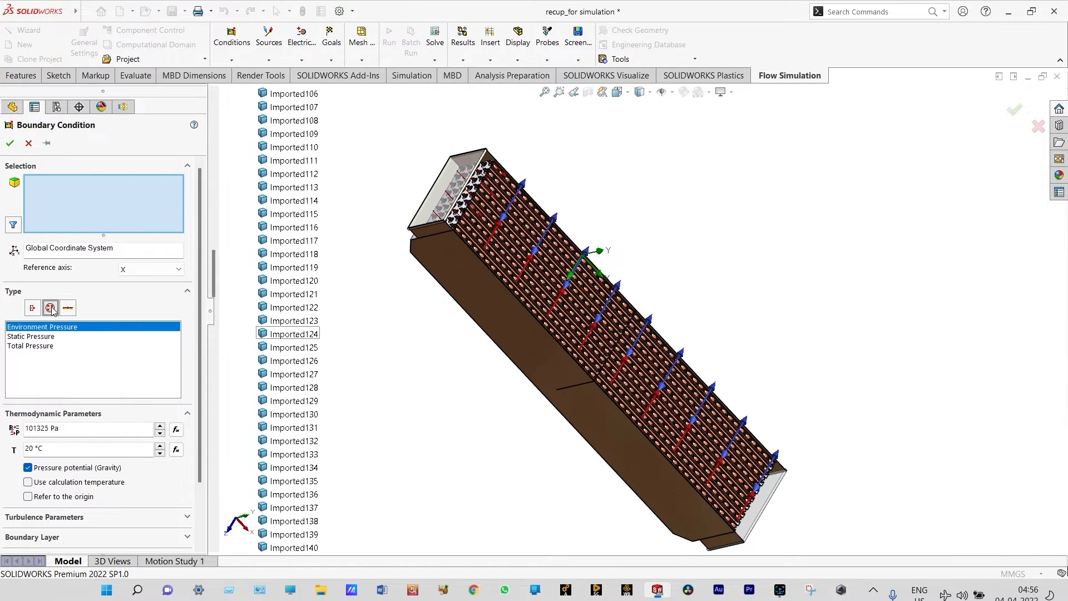
pyautogui.click(767, 503)
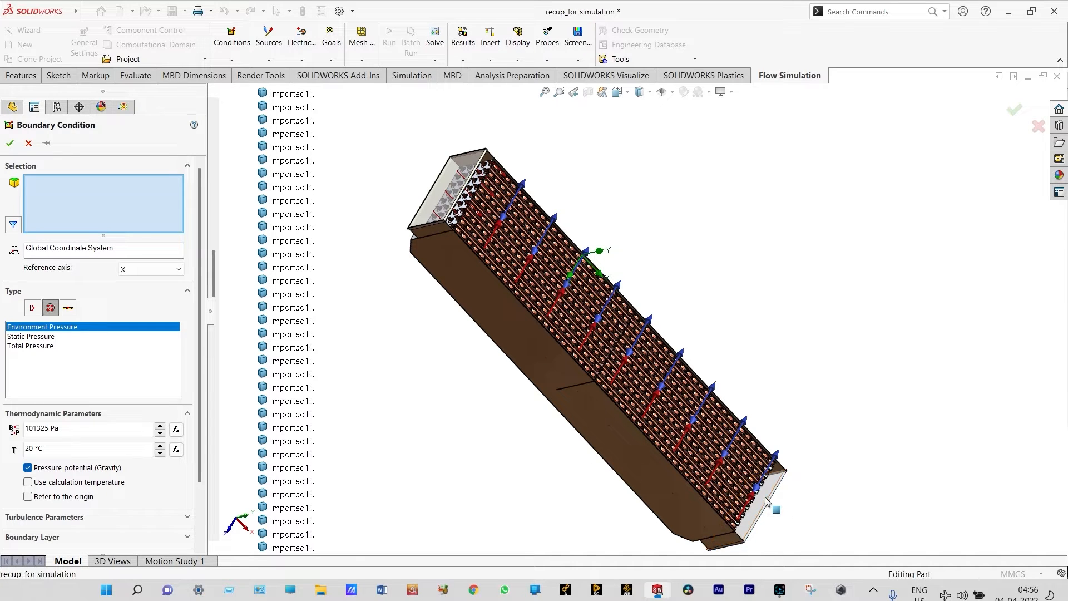
pyautogui.click(10, 144)
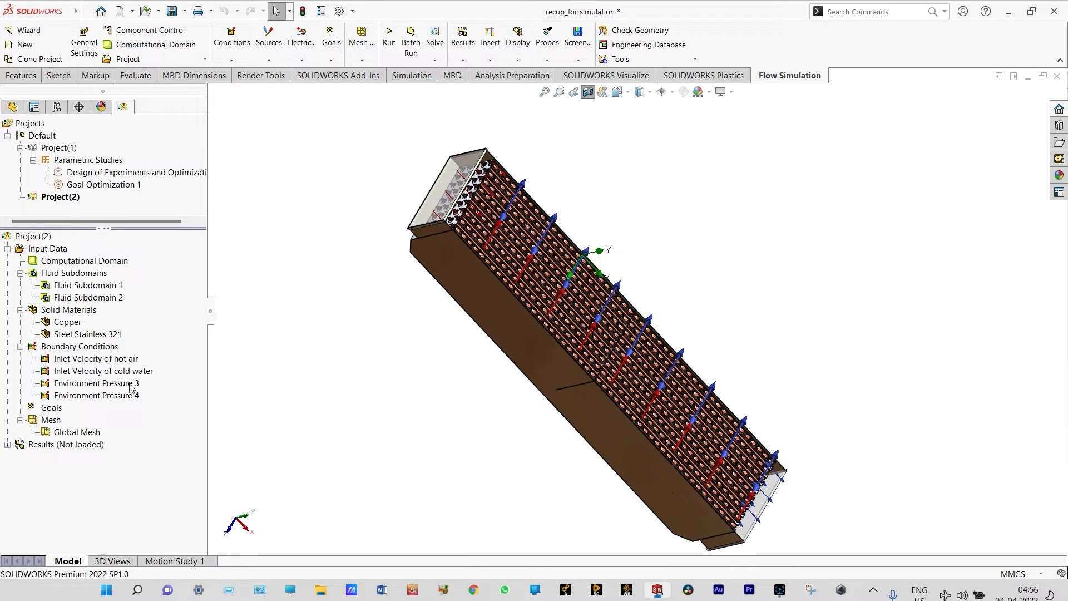
# Rename the casing-side pressure boundary condition as "Environment Pressure at hot air exit"
pyautogui.click(145, 383)
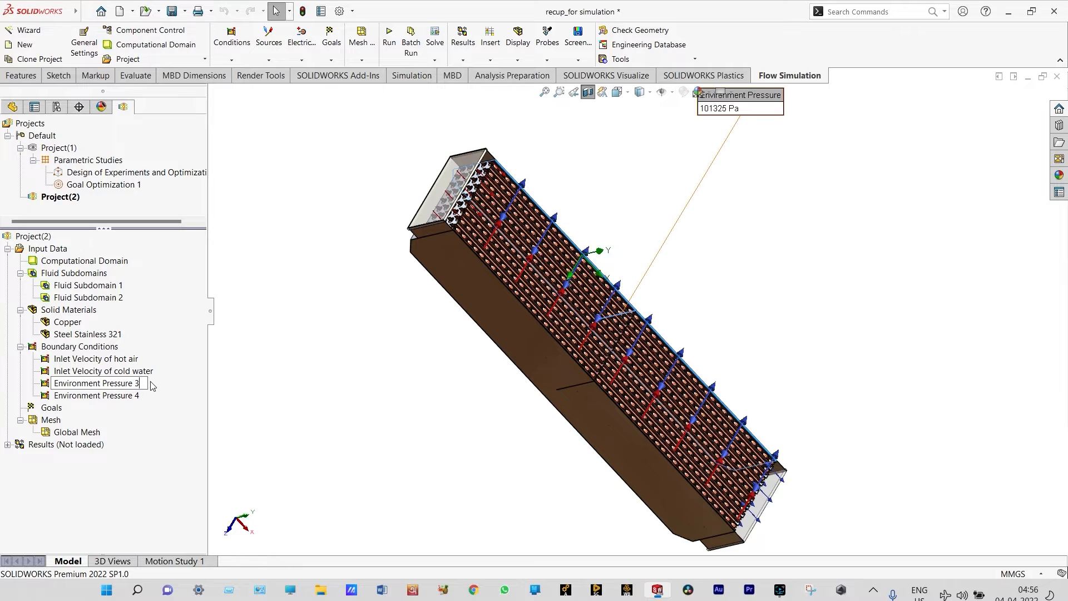
pyautogui.press('BackSpace')
pyautogui.write('at hot air exit')
pyautogui.press('Return')
# Rename the lid's pressure boundary condition as "Environment Pressure at cold water exit"
pyautogui.click(133, 396)
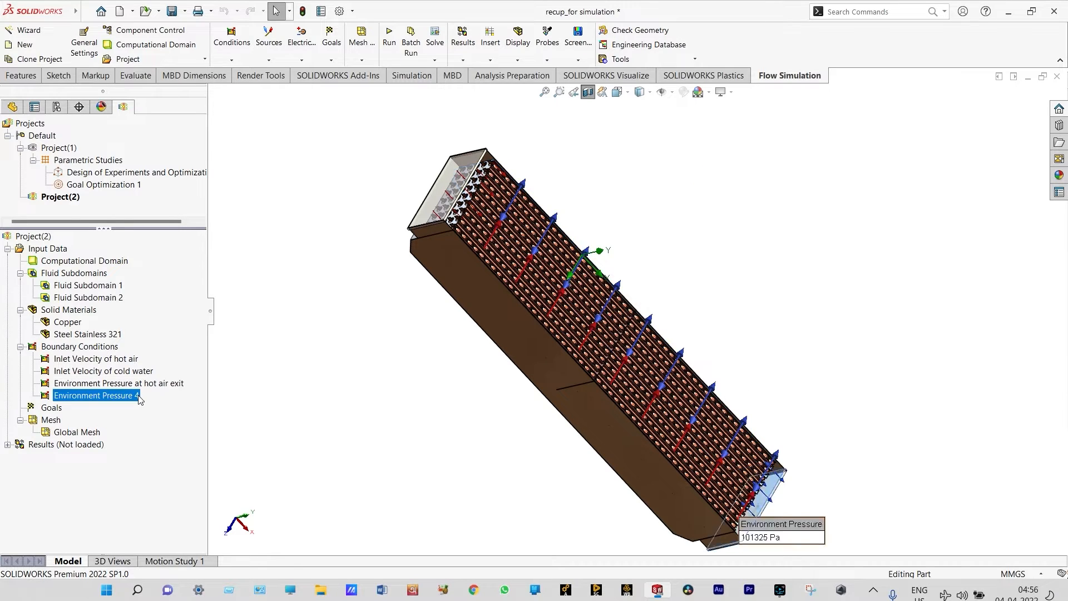
pyautogui.press('BackSpace')
pyautogui.write('at cold water exit')
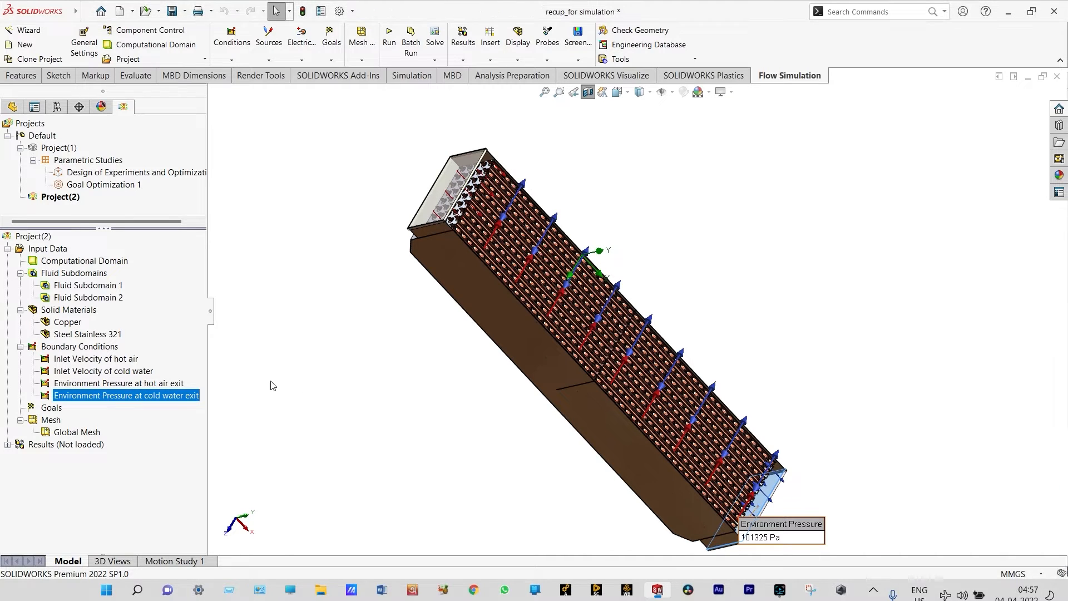
pyautogui.press('Return')
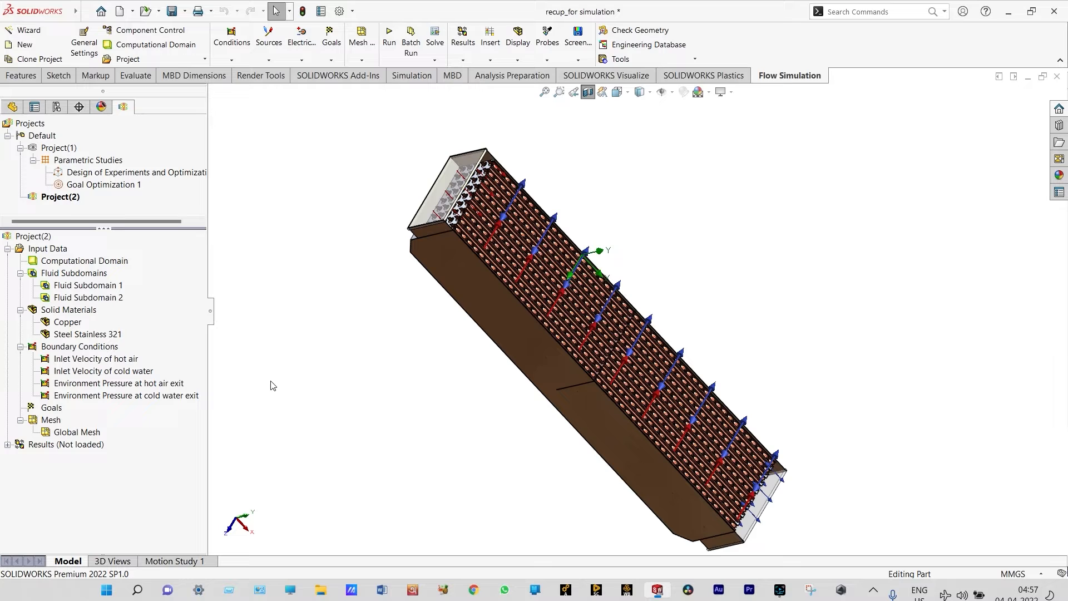
# Start a surface goal for average Temperature (Fluid) on the inner face of the Right Side Casing
pyautogui.rightClick(53, 407)
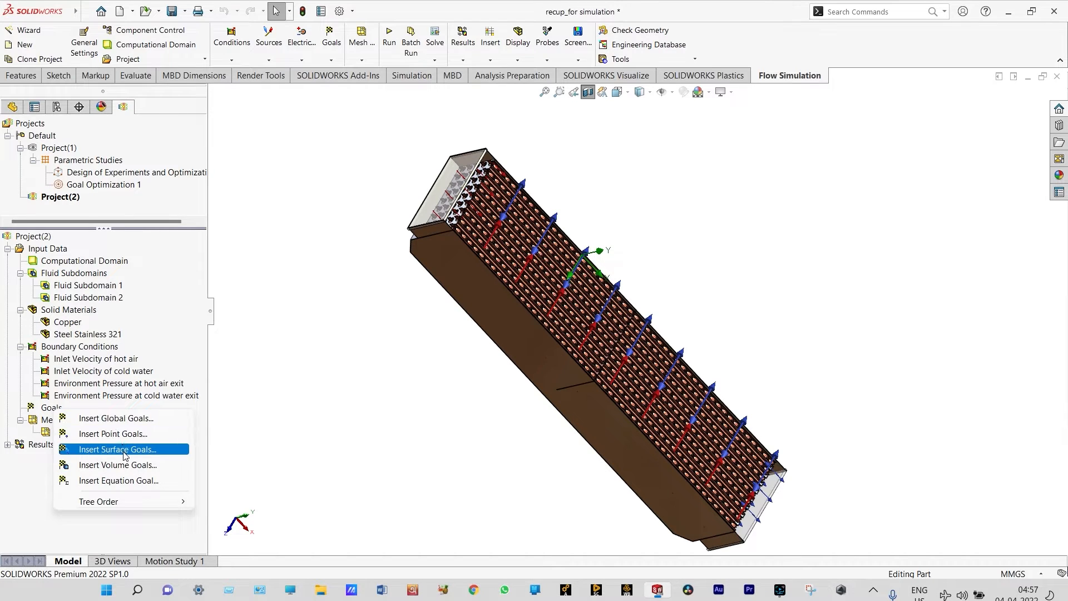
pyautogui.click(123, 450)
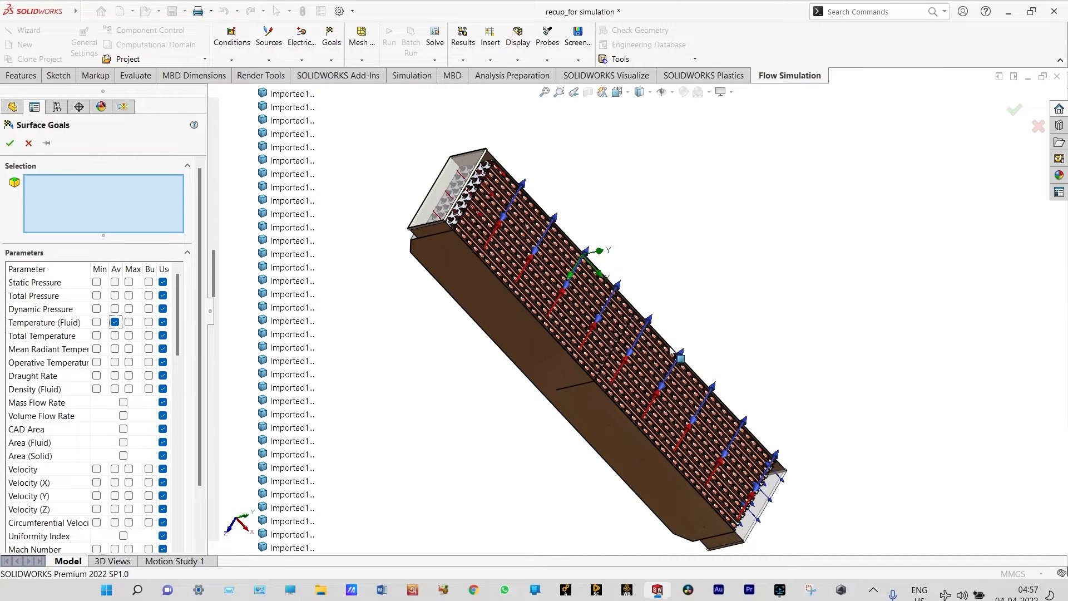
pyautogui.scroll(-2, 669, 346)
pyautogui.scroll(-3, 608, 292)
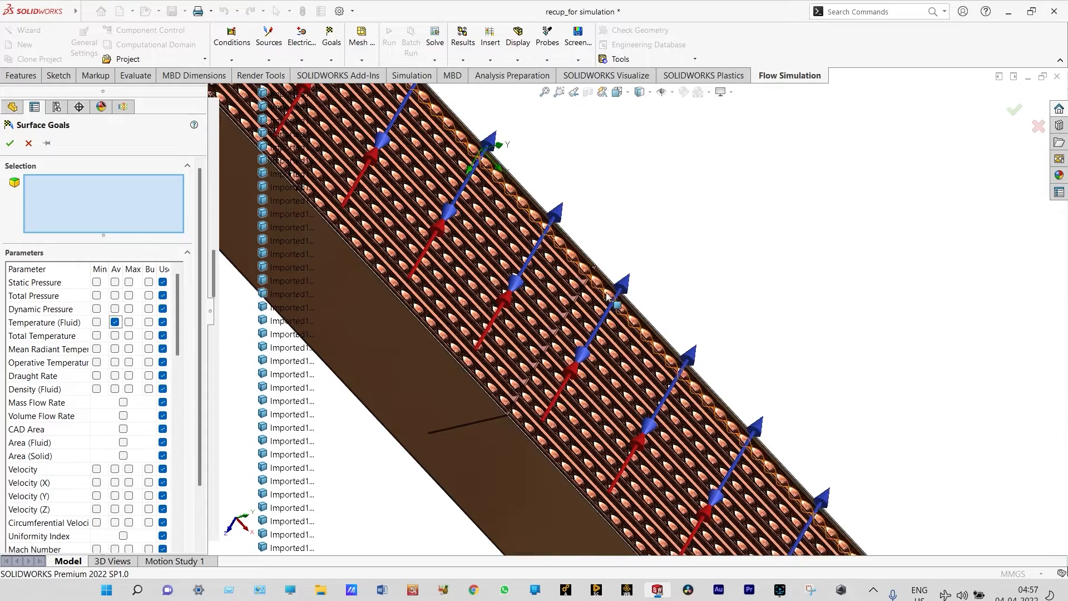
pyautogui.scroll(-3, 606, 290)
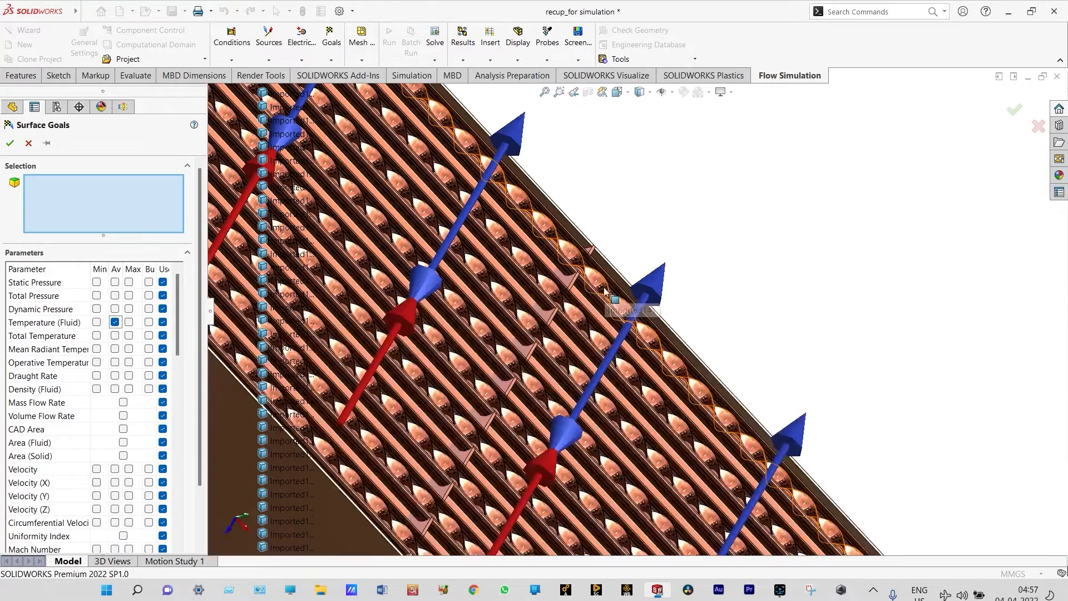
pyautogui.scroll(-2, 607, 264)
pyautogui.scroll(-1, 613, 249)
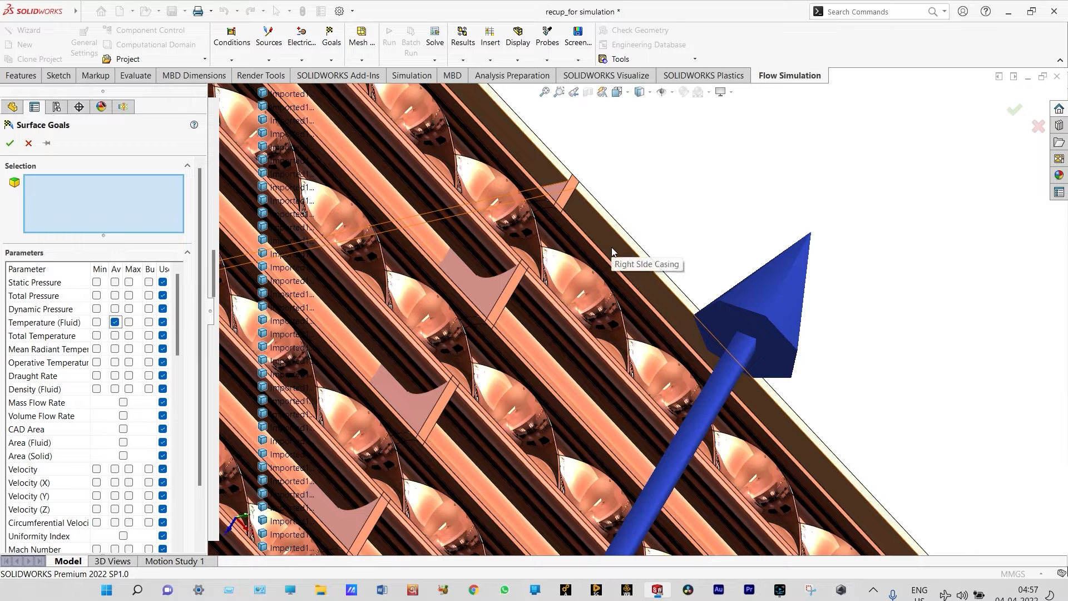
pyautogui.click(612, 248)
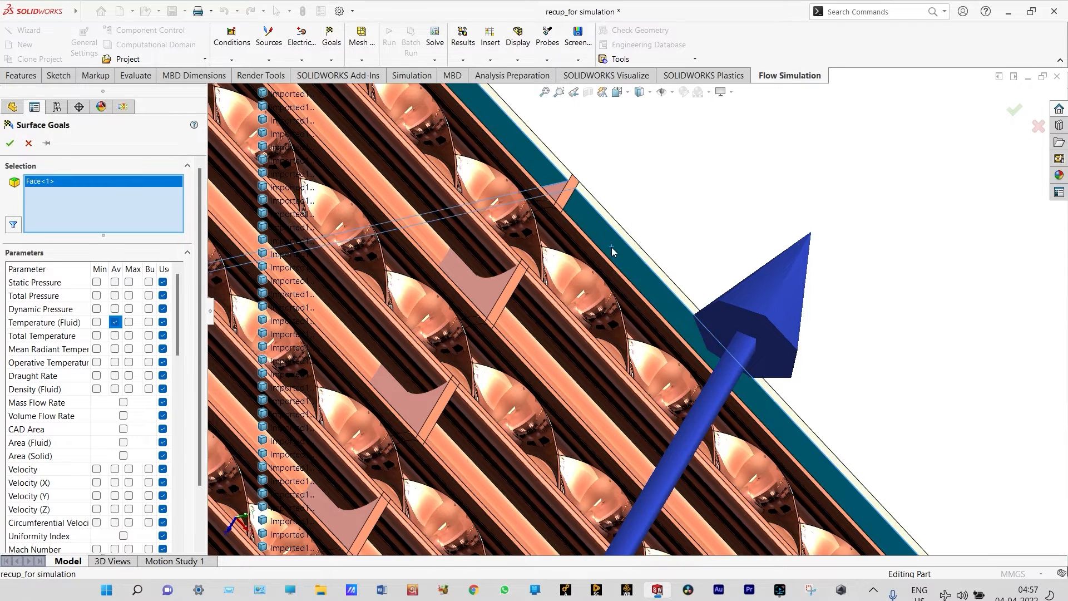
# Add the water outlet lid's inner face to the selection, create a goal for each surface, and accept the surface goals
pyautogui.scroll(3, 872, 245)
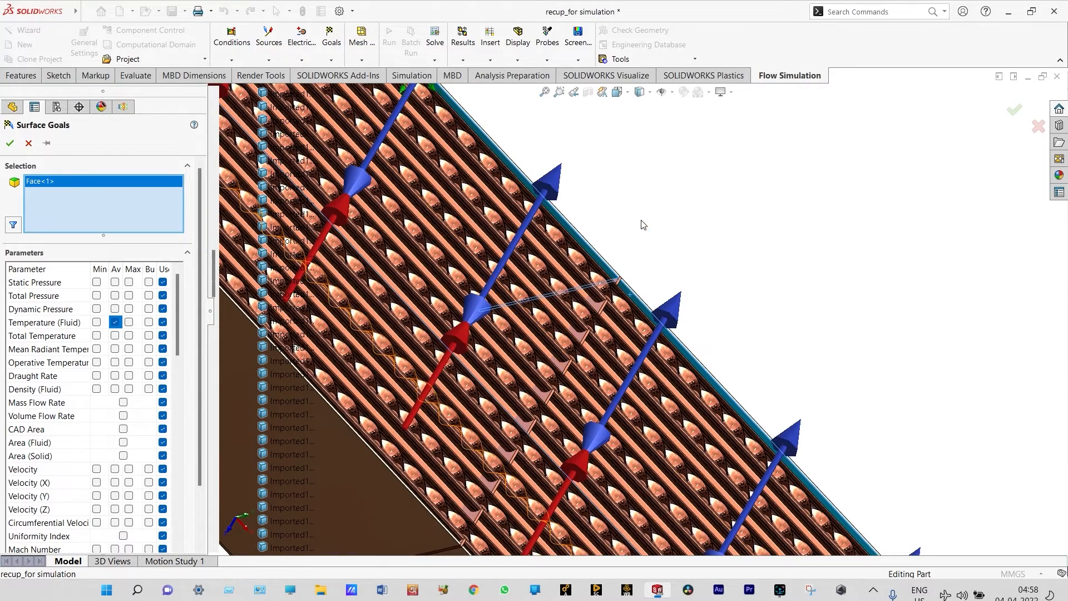
pyautogui.scroll(3, 641, 217)
pyautogui.scroll(2, 646, 227)
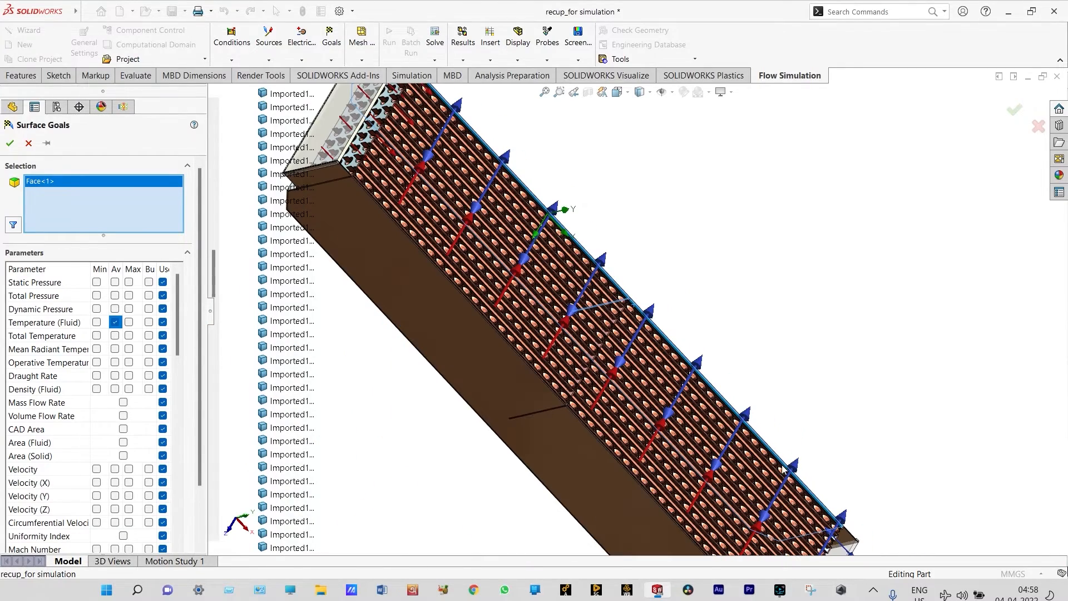
pyautogui.scroll(1, 822, 478)
pyautogui.scroll(-4, 778, 479)
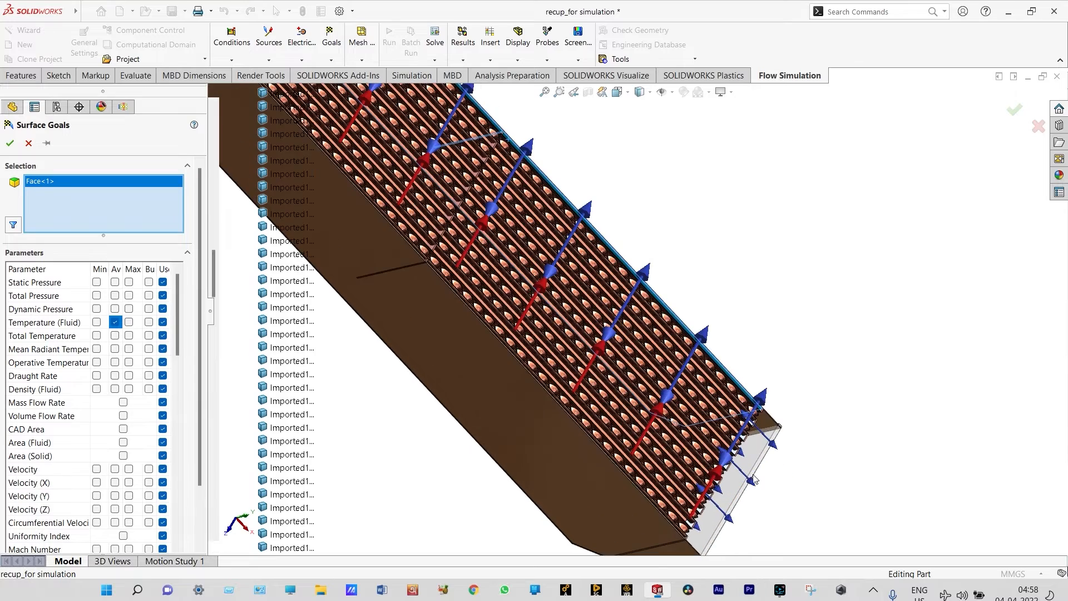
pyautogui.scroll(-3, 745, 467)
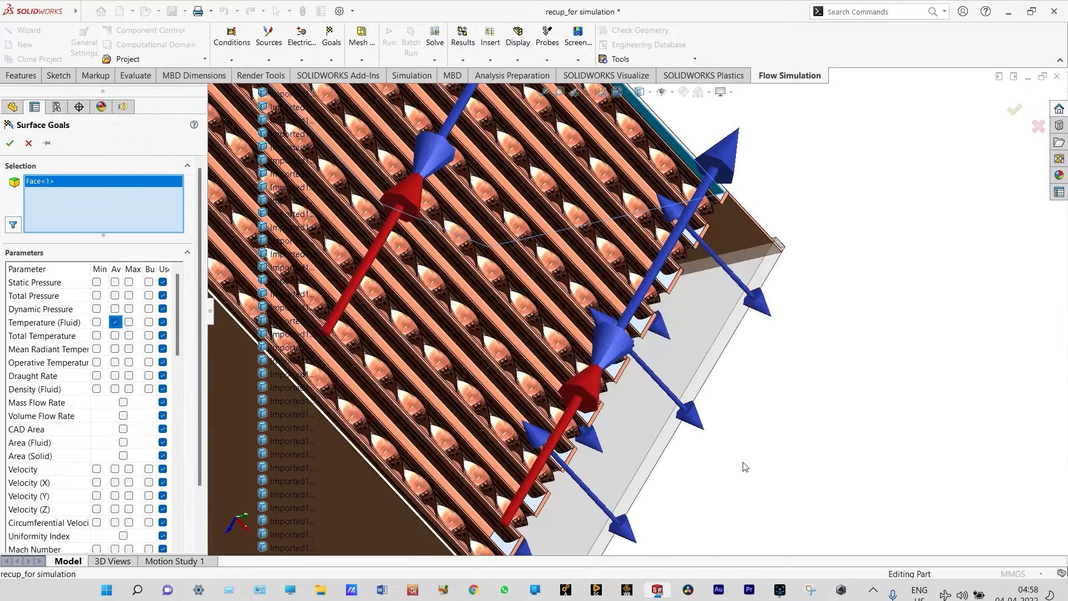
pyautogui.click(689, 366)
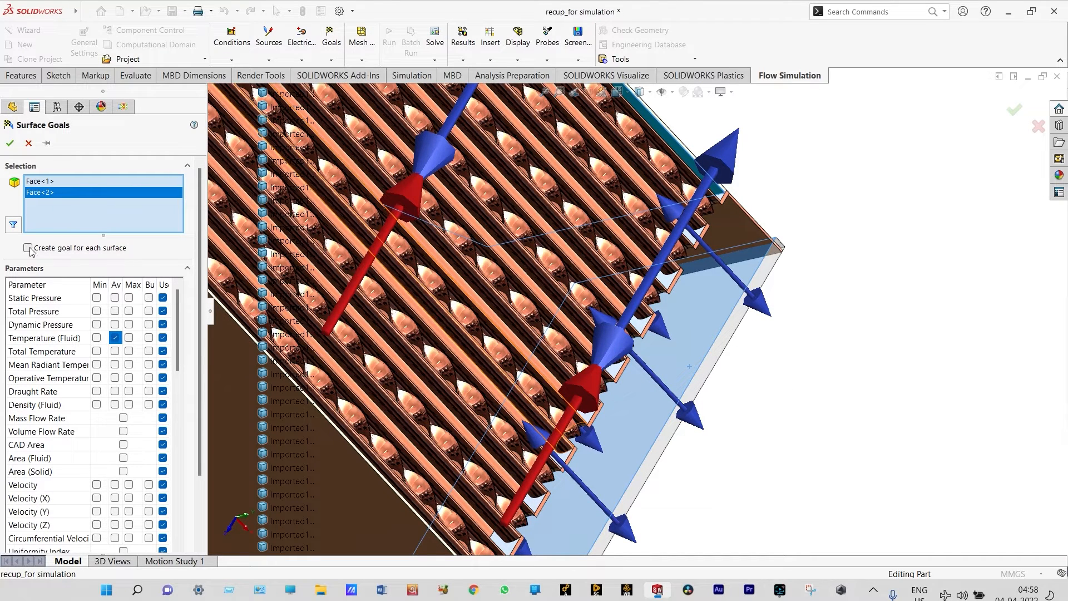
pyautogui.click(10, 143)
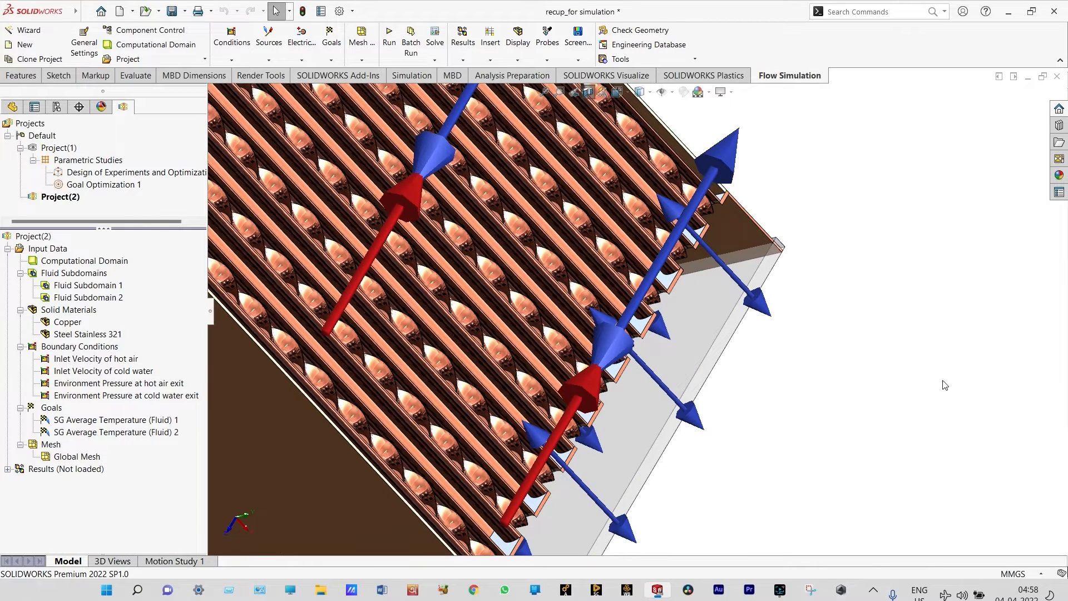
# Rename the first surface goal as "Average Temperature of hot air at exit"
pyautogui.scroll(3, 381, 421)
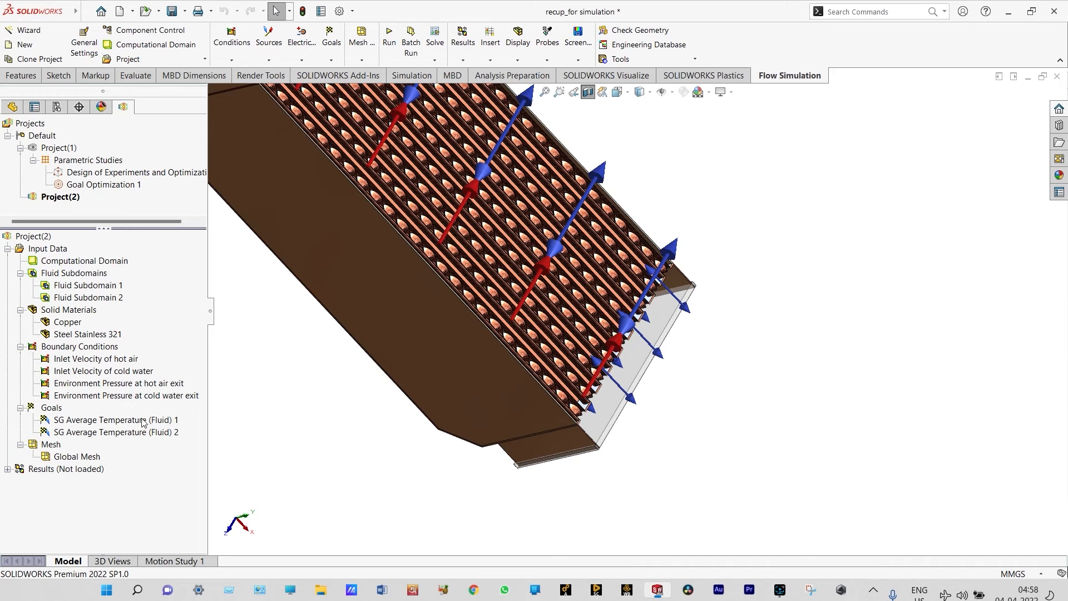
pyautogui.doubleClick(68, 420)
pyautogui.click(68, 419)
pyautogui.press('BackSpace')
pyautogui.press('BackSpace')
pyautogui.press('BackSpace')
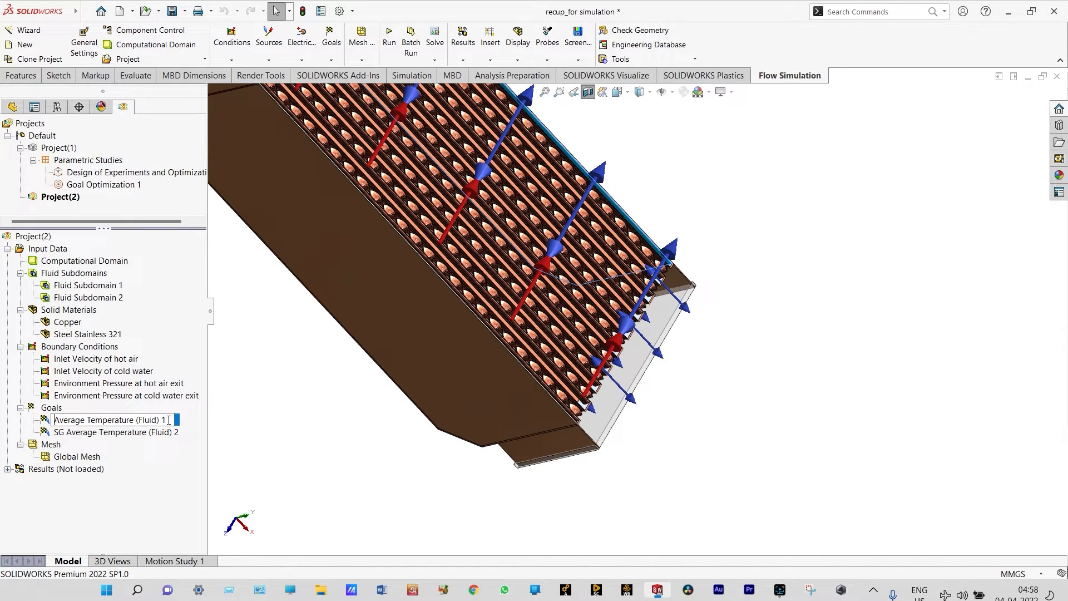
pyautogui.click(262, 421)
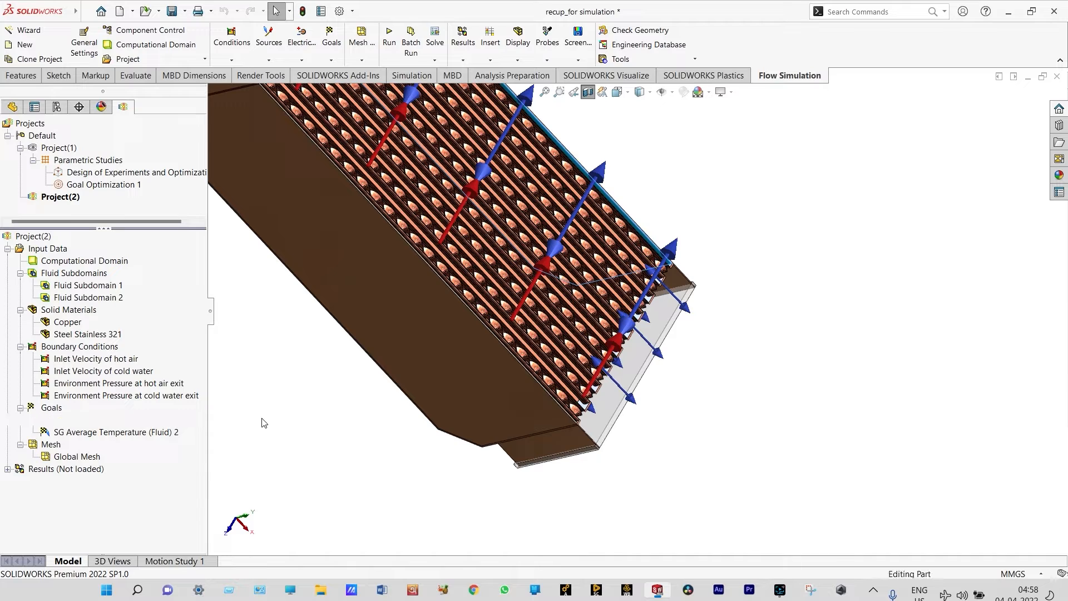
# Rename the second surface goal as "Average Temperature of cold water at exit"
pyautogui.click(169, 434)
pyautogui.click(72, 432)
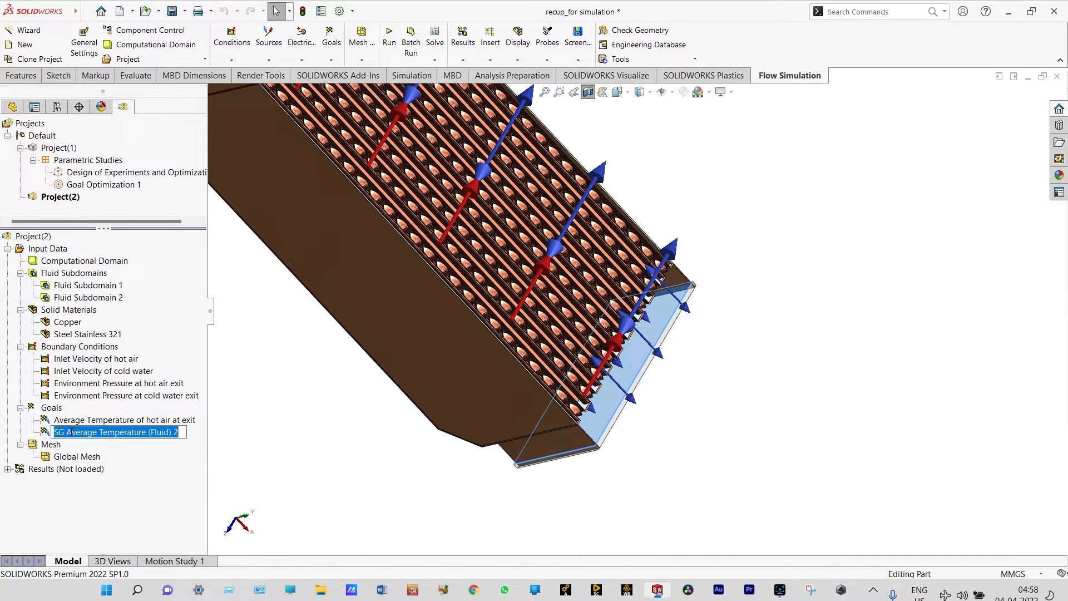
pyautogui.click(67, 432)
pyautogui.press('BackSpace')
pyautogui.press('BackSpace')
pyautogui.press('BackSpace')
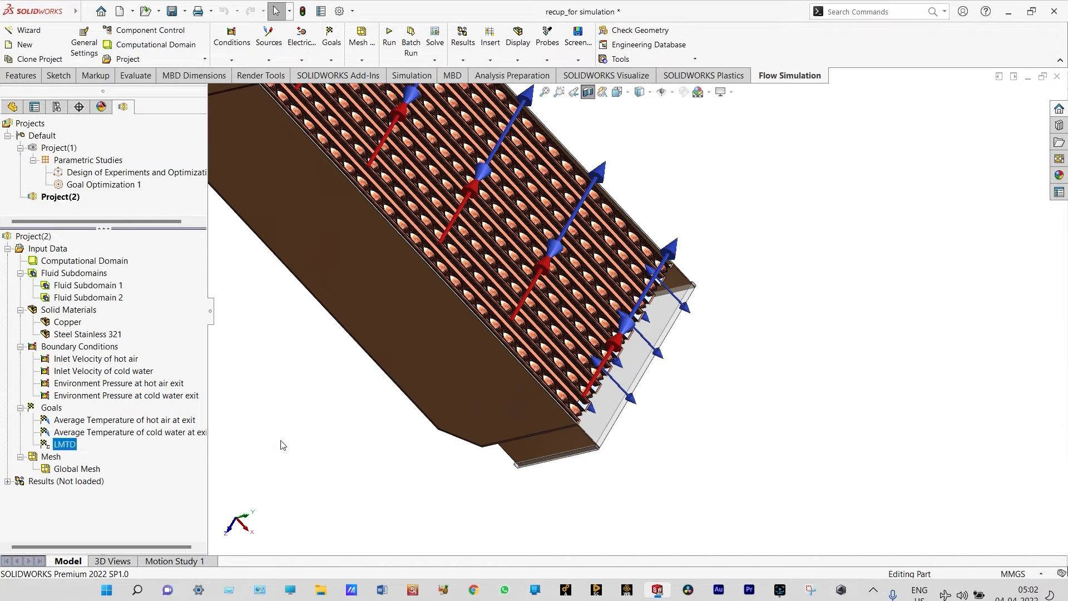
# Activate Project(1) and load its solved results
pyautogui.scroll(3, 283, 446)
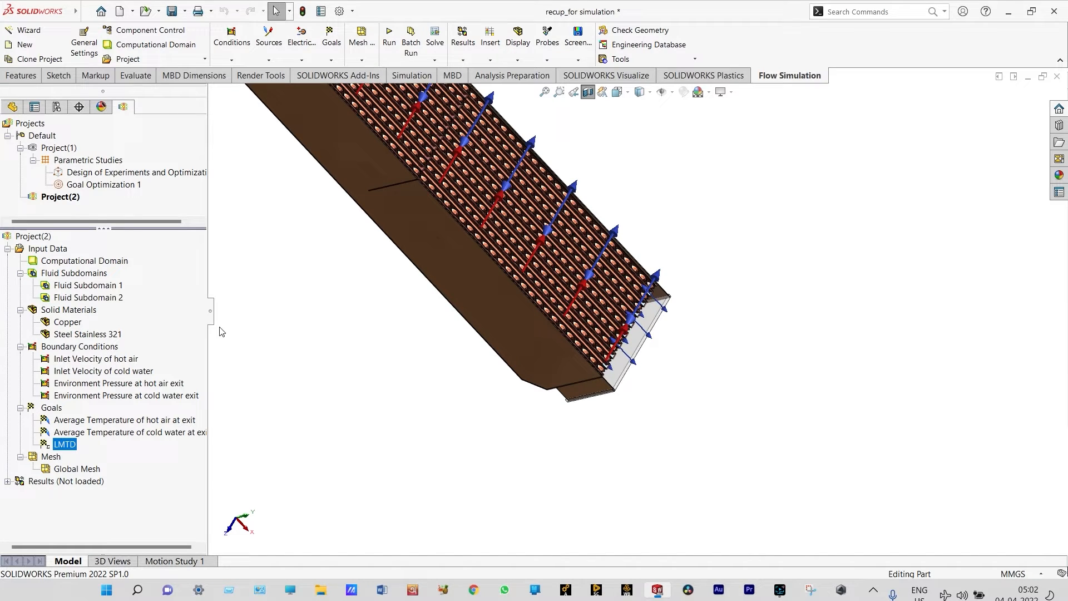
pyautogui.doubleClick(60, 147)
pyautogui.rightClick(72, 481)
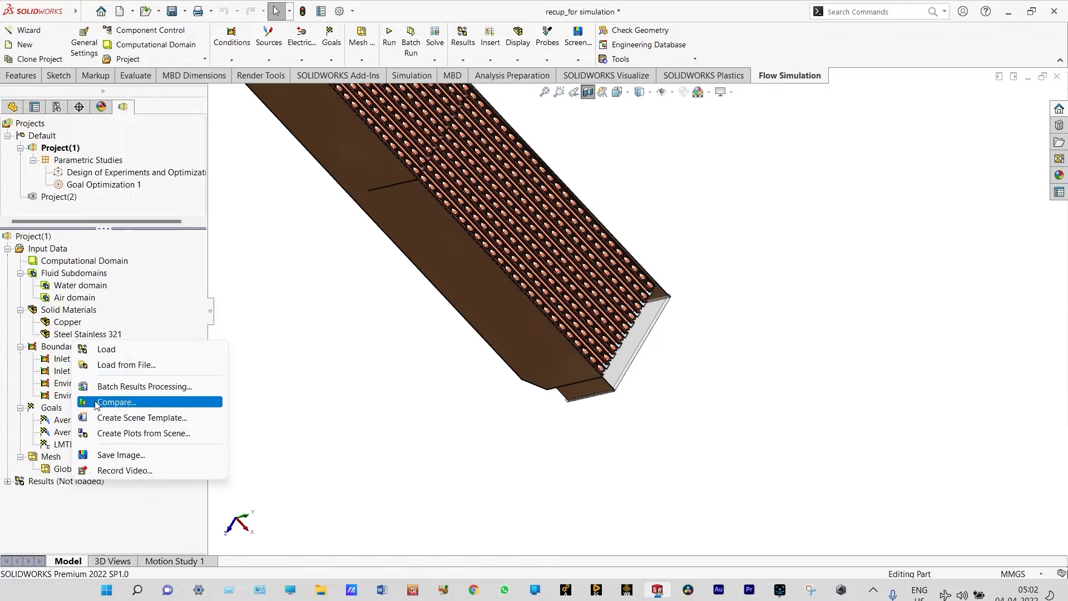
pyautogui.click(106, 350)
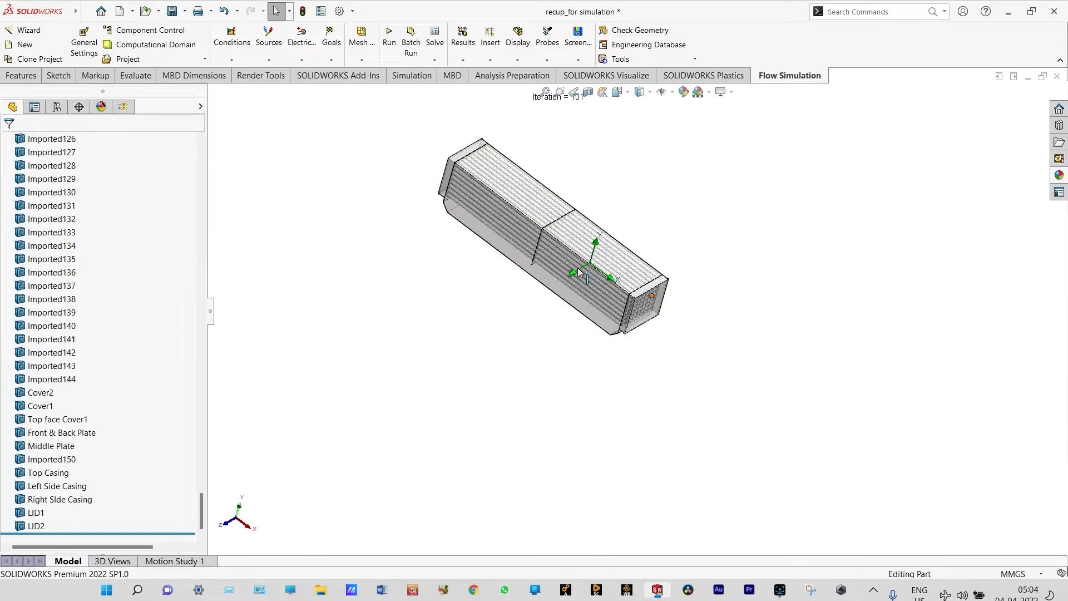
# Examine the transparent heat exchanger model with its tubes, end lids and casing from several angles and distances
pyautogui.scroll(-1, 564, 258)
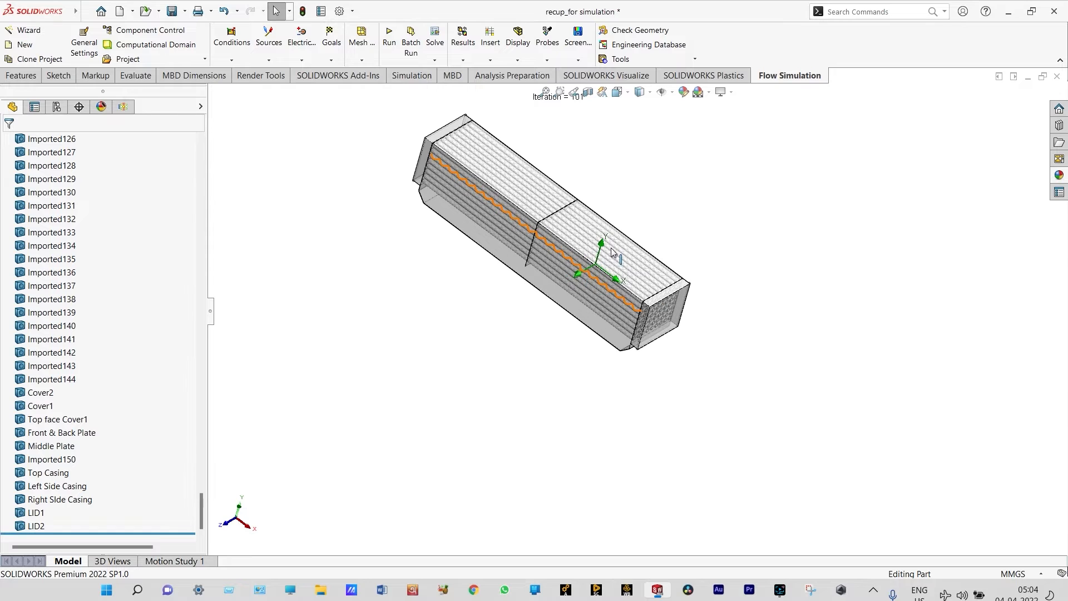
pyautogui.scroll(-2, 702, 240)
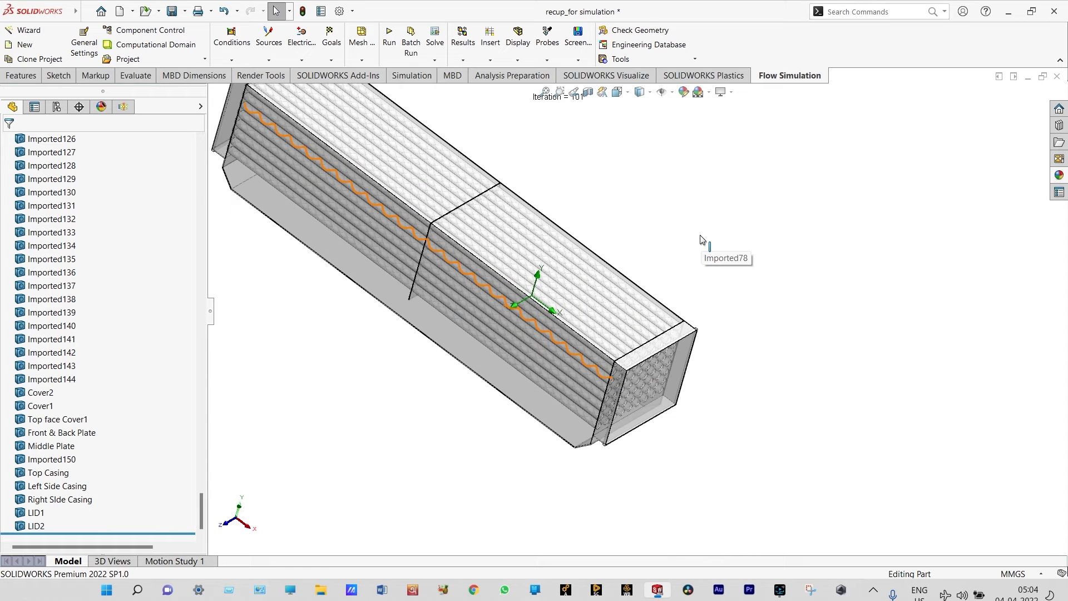
pyautogui.scroll(-2, 593, 229)
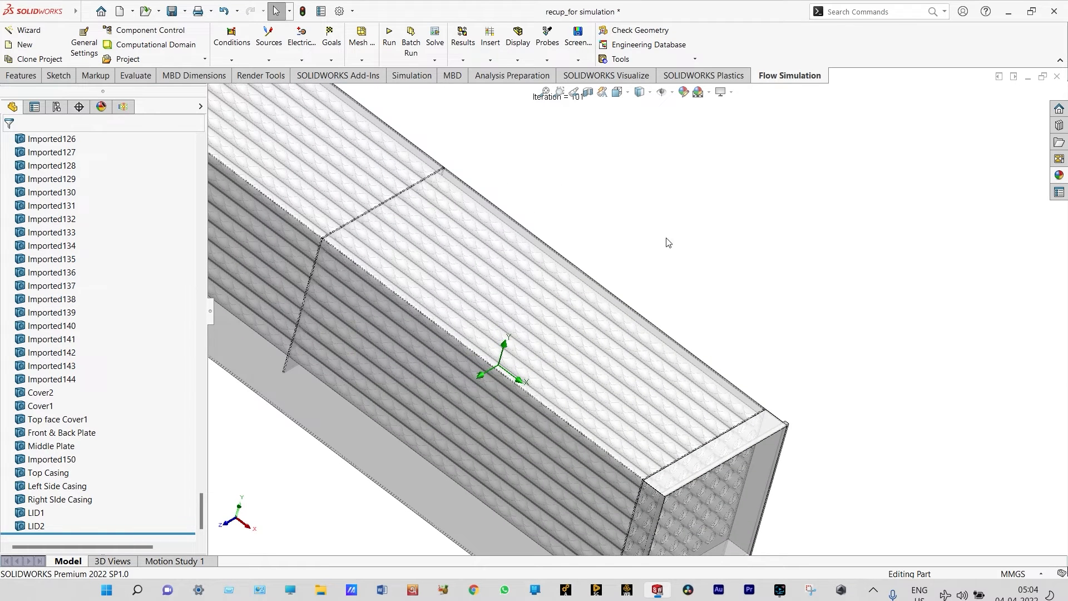
pyautogui.scroll(-2, 663, 251)
pyautogui.scroll(4, 662, 253)
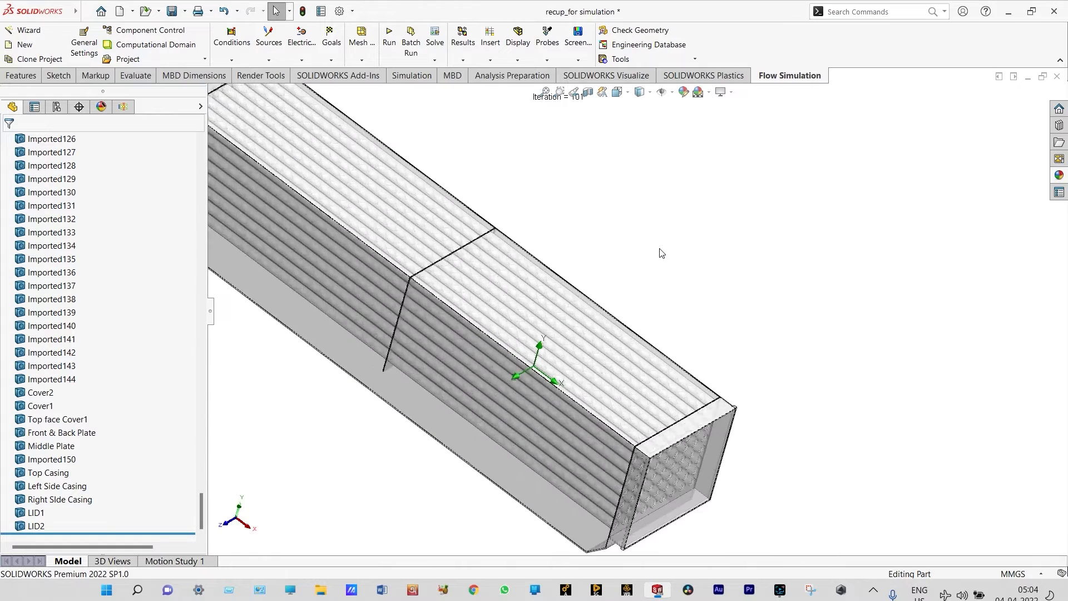
pyautogui.rightClick(693, 252)
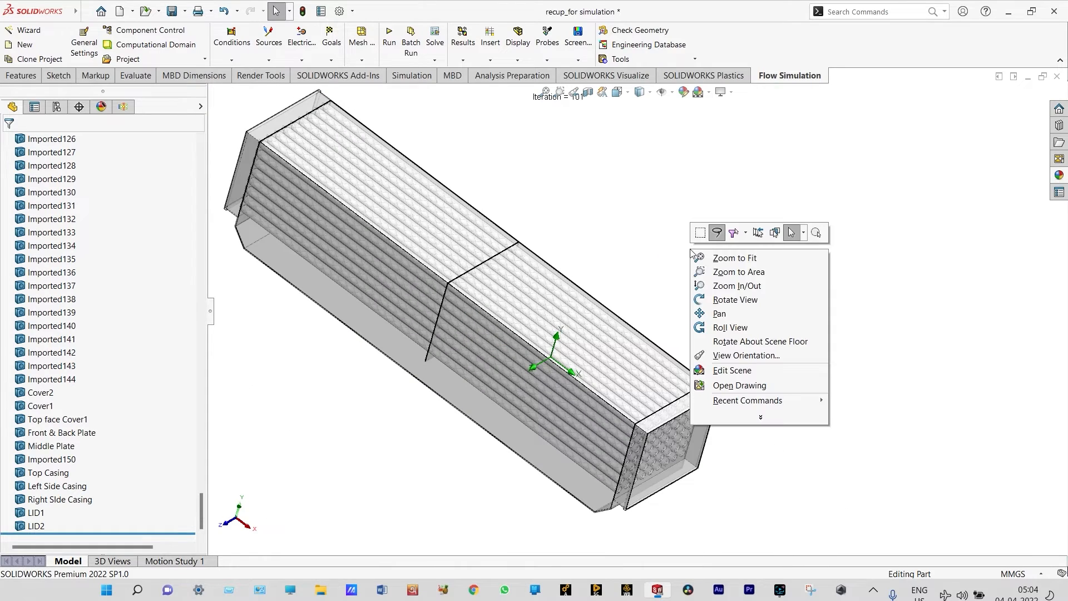
pyautogui.click(723, 300)
pyautogui.moveTo(713, 263); pyautogui.dragTo(572, 329)
pyautogui.scroll(-2, 570, 325)
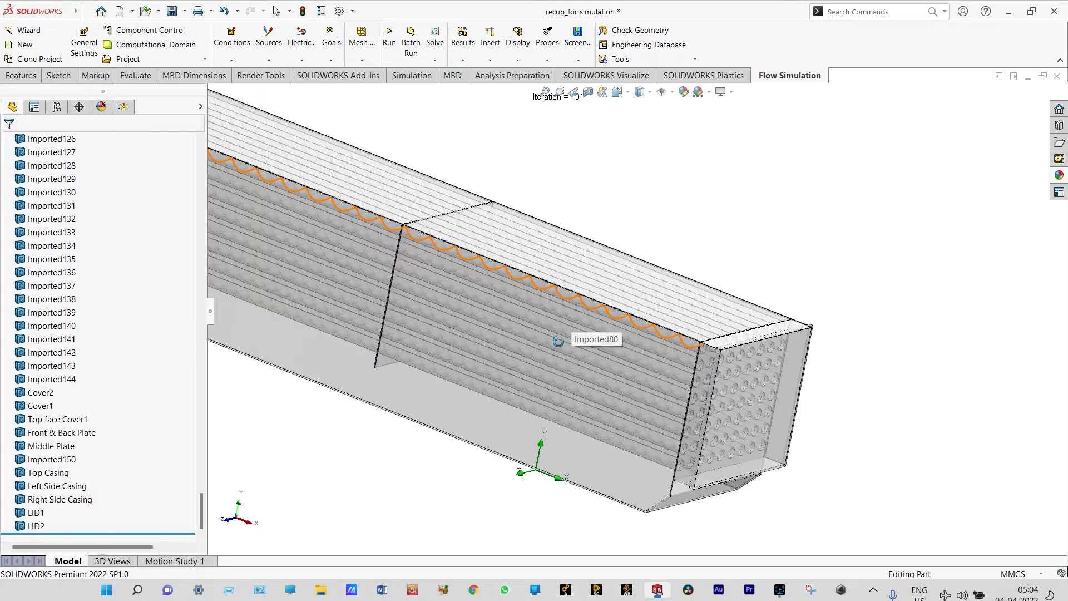
pyautogui.scroll(-5, 568, 327)
pyautogui.scroll(5, 562, 328)
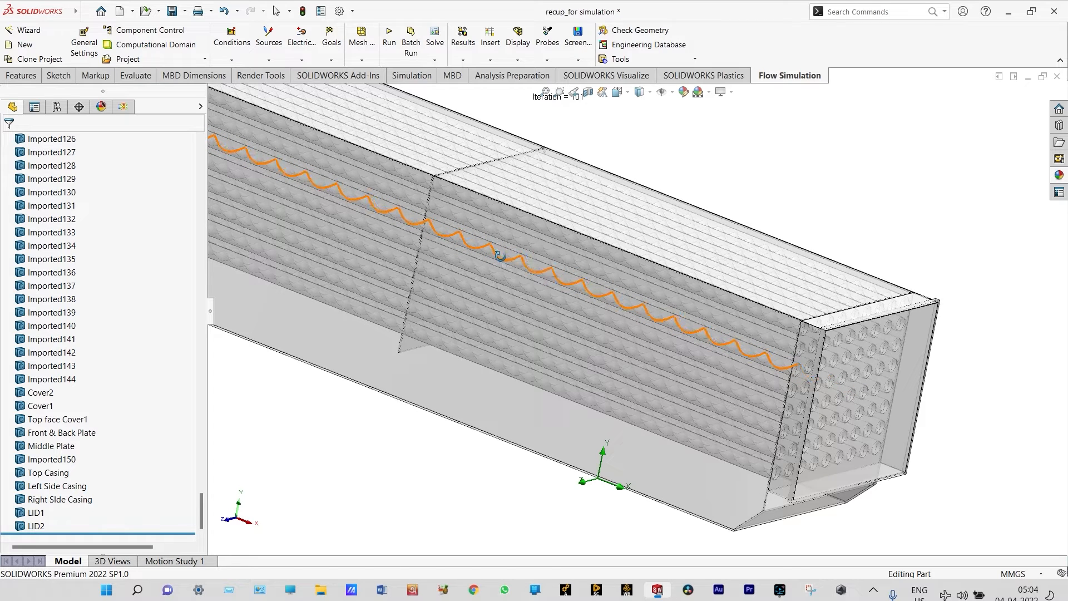
pyautogui.scroll(1, 525, 255)
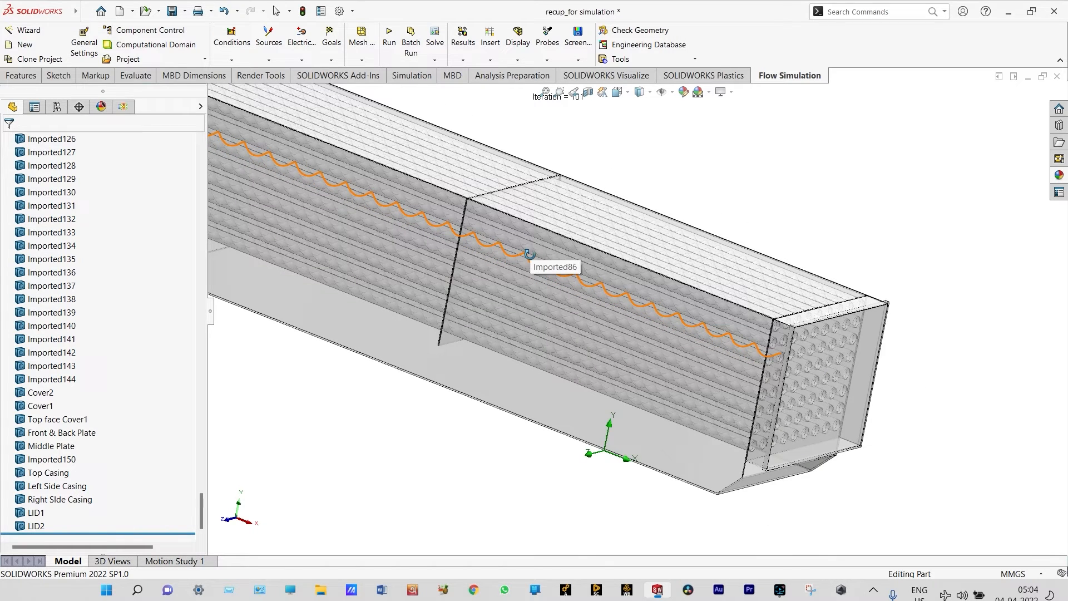
pyautogui.scroll(1, 529, 255)
pyautogui.scroll(2, 529, 255)
# Insert a cut plot on the Right Plane with Temperature (Fluid) contours and view it from the right side
pyautogui.click(123, 107)
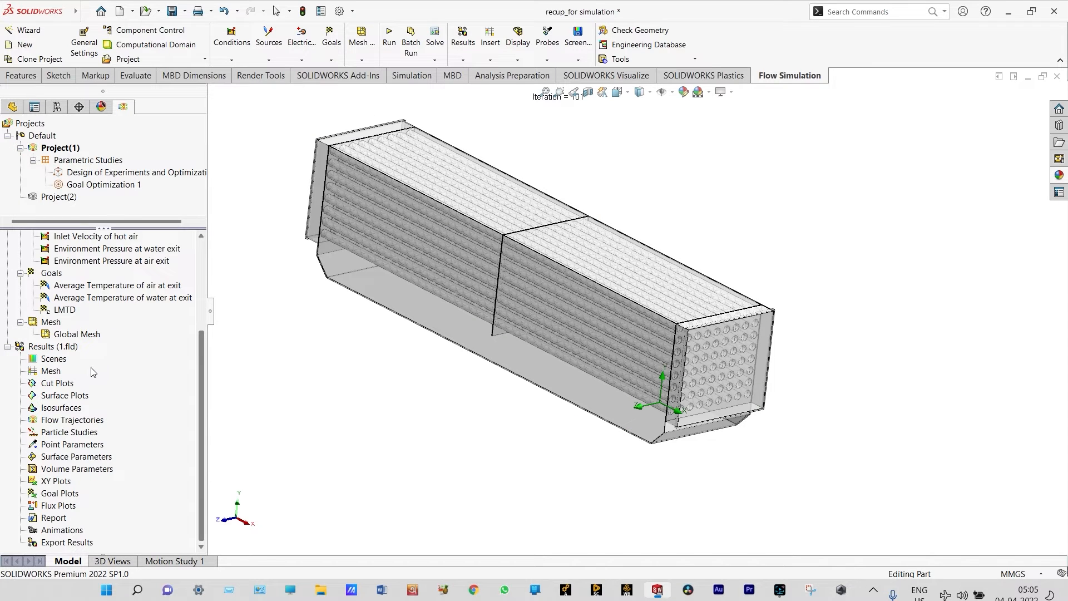
pyautogui.rightClick(60, 386)
pyautogui.click(93, 394)
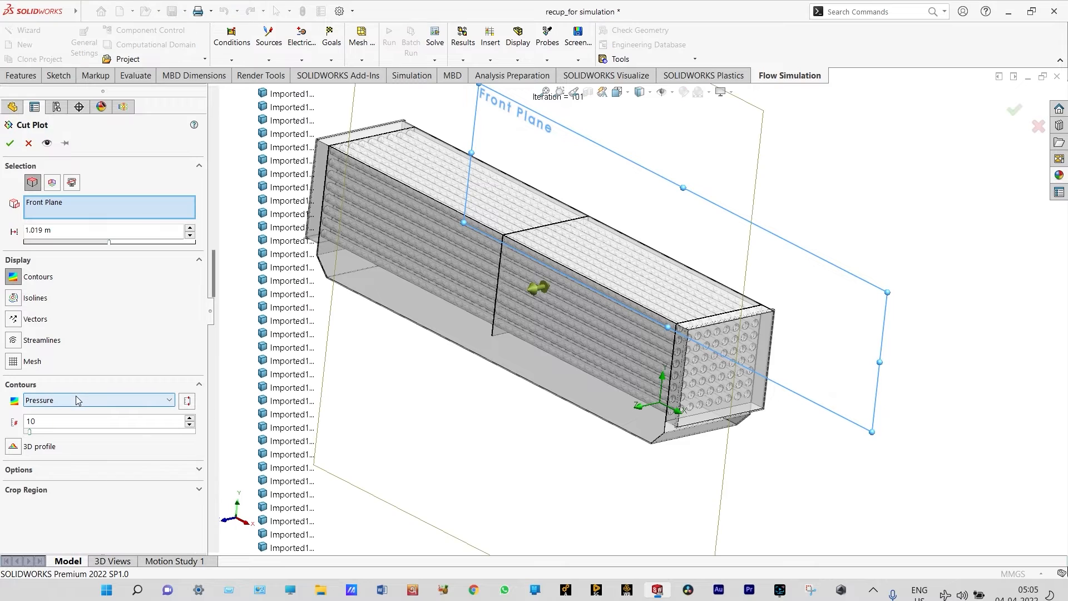
pyautogui.click(154, 400)
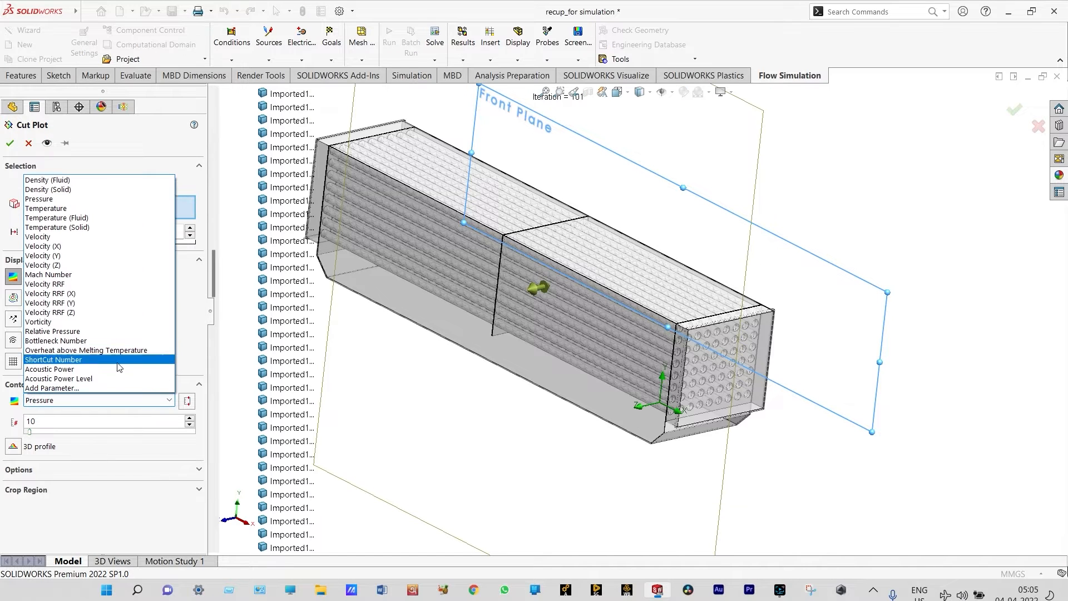
pyautogui.click(72, 218)
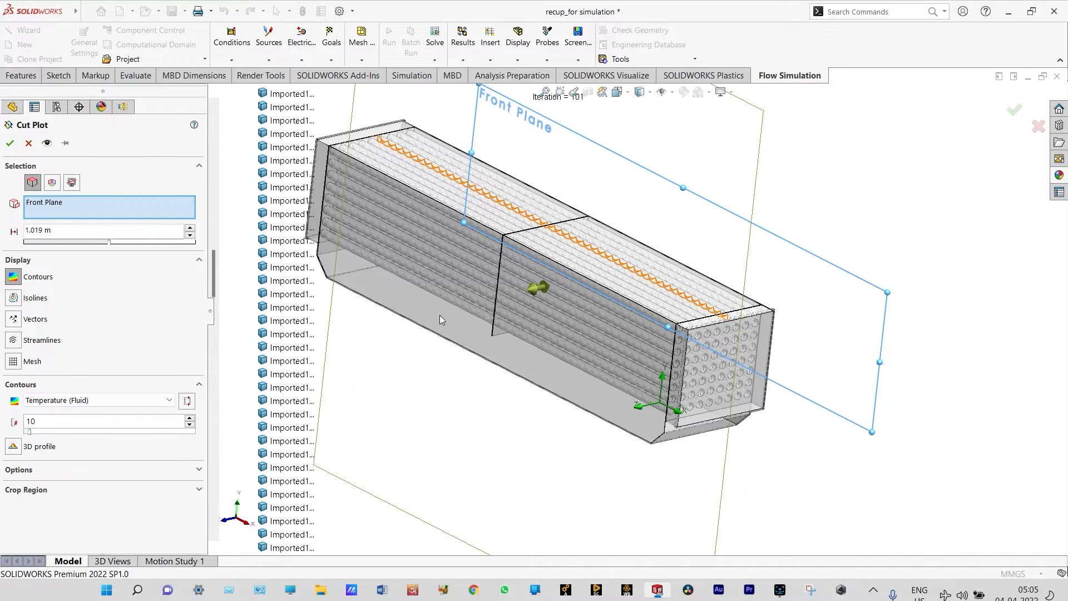
pyautogui.click(10, 143)
pyautogui.hotkey('ctrl', '4')
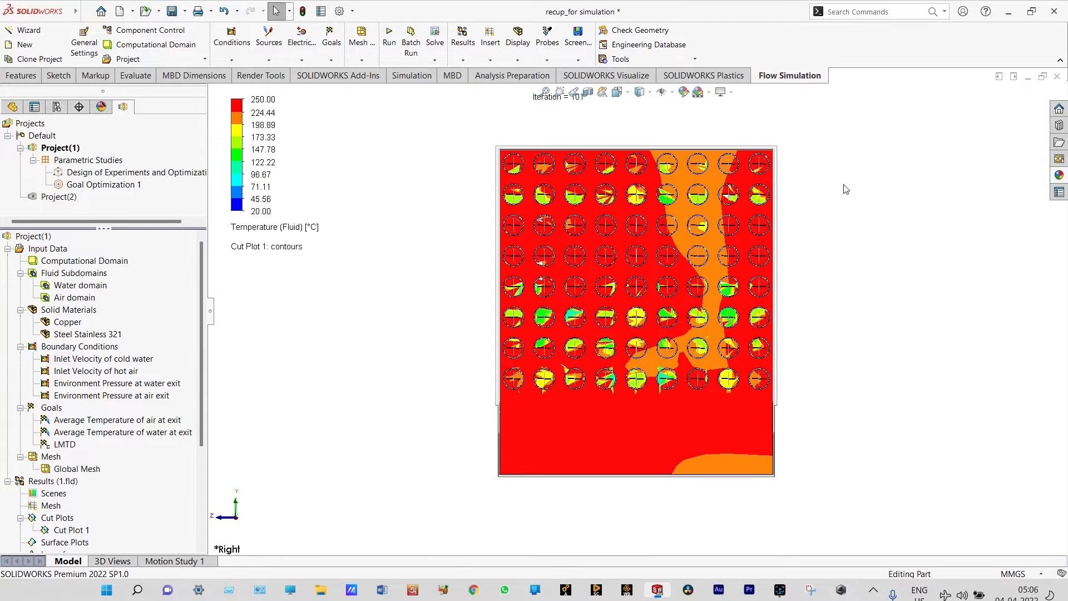
# Play the temperature cut plot's sweep through the heat exchanger and observe it from the side and at an angle
pyautogui.scroll(-1, 846, 189)
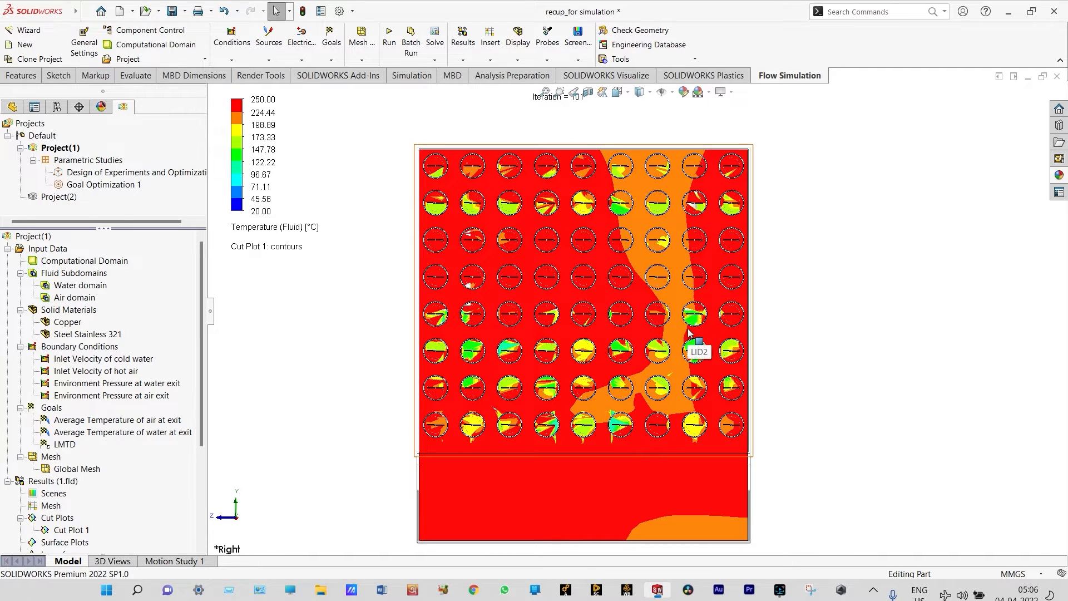
pyautogui.scroll(-2, 167, 333)
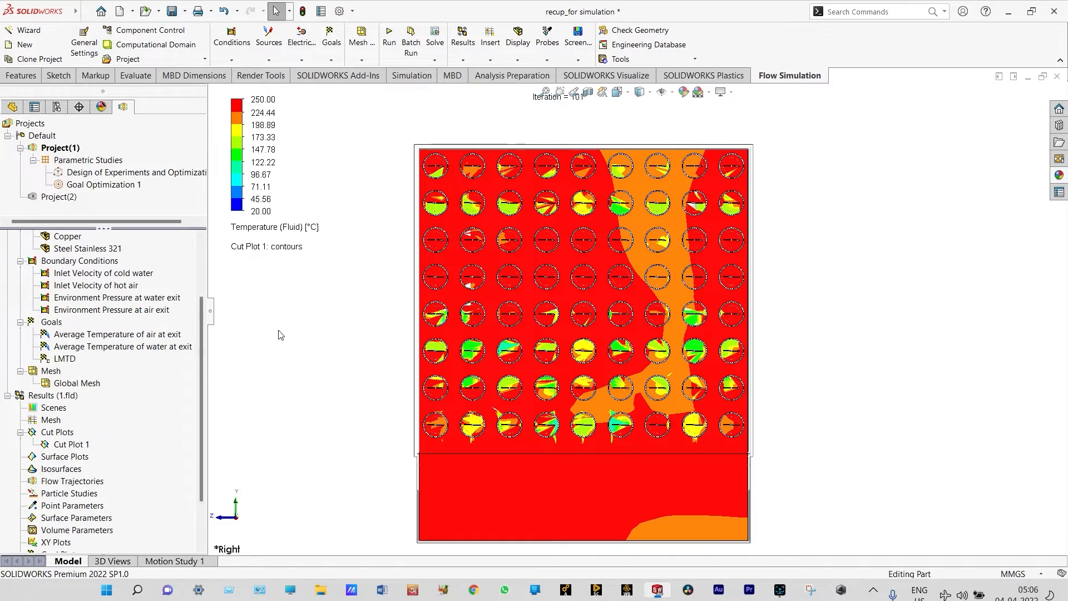
pyautogui.rightClick(82, 449)
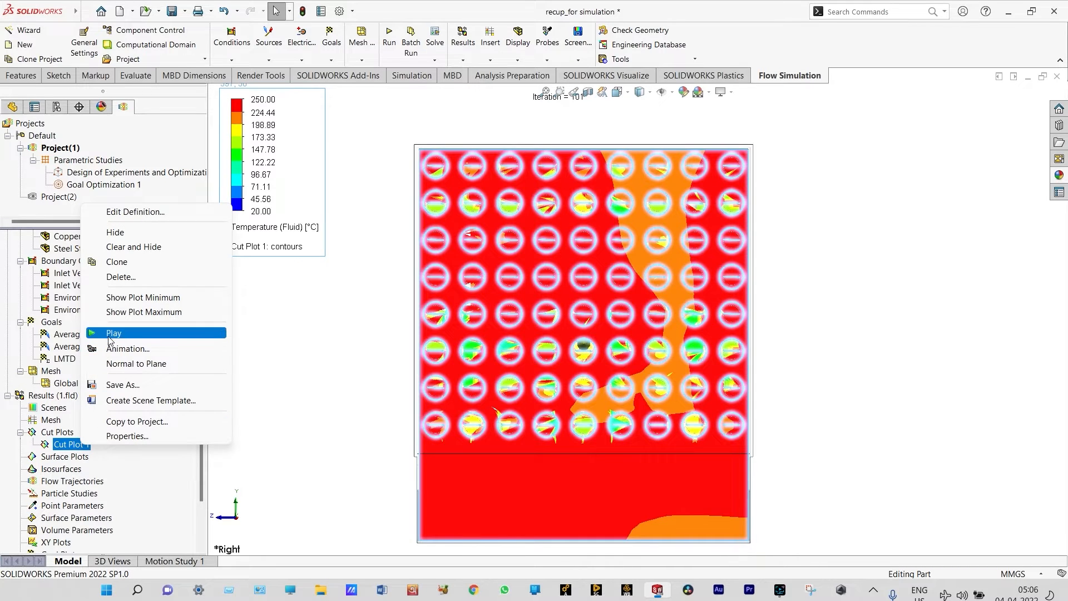
pyautogui.click(110, 335)
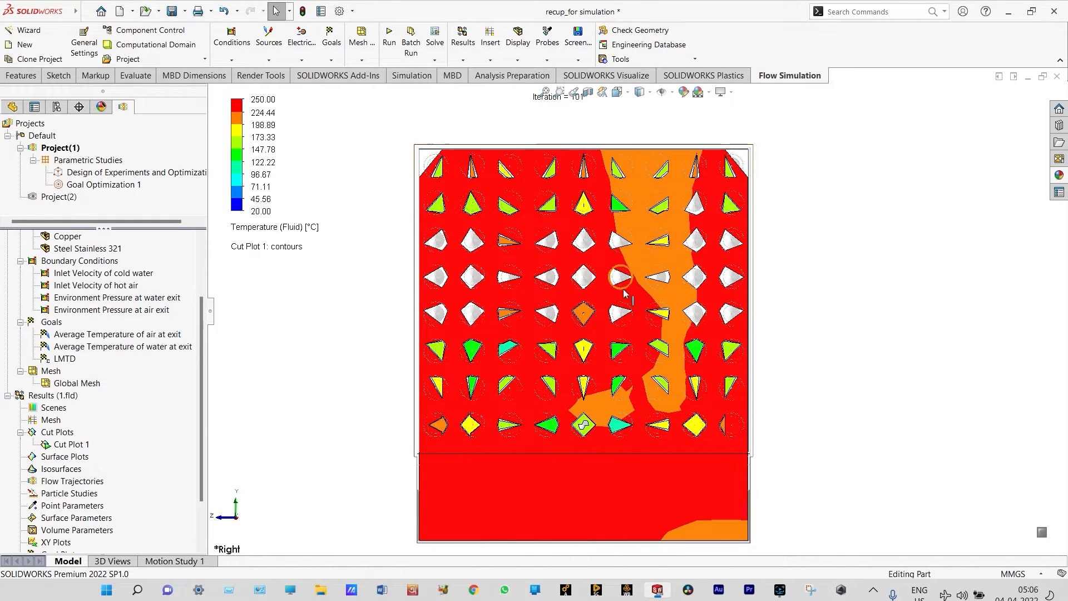
pyautogui.rightClick(351, 303)
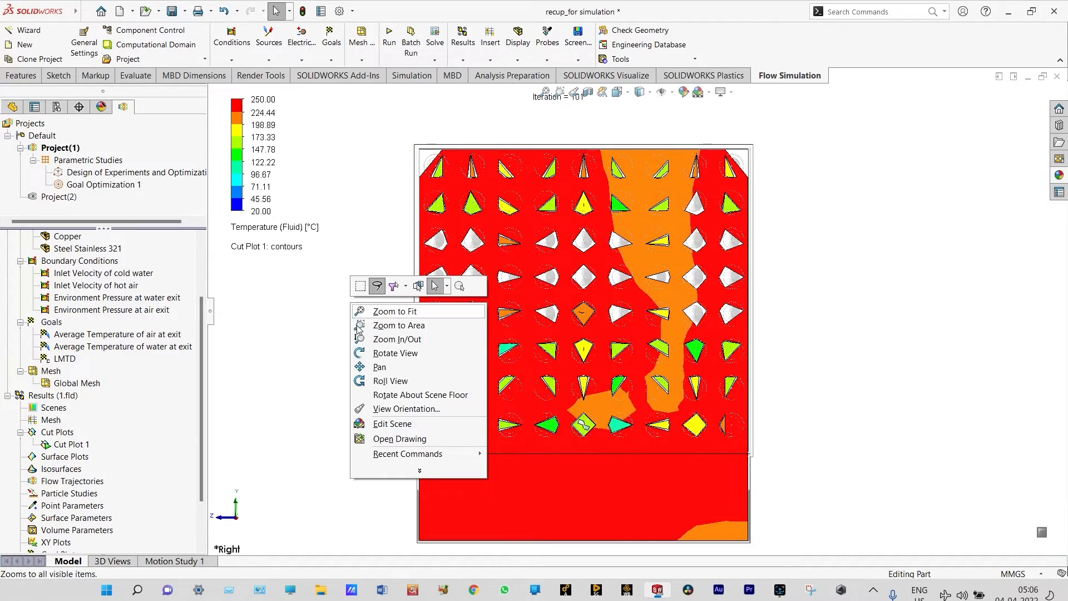
pyautogui.click(367, 353)
pyautogui.moveTo(360, 343); pyautogui.dragTo(381, 356)
pyautogui.scroll(3, 381, 357)
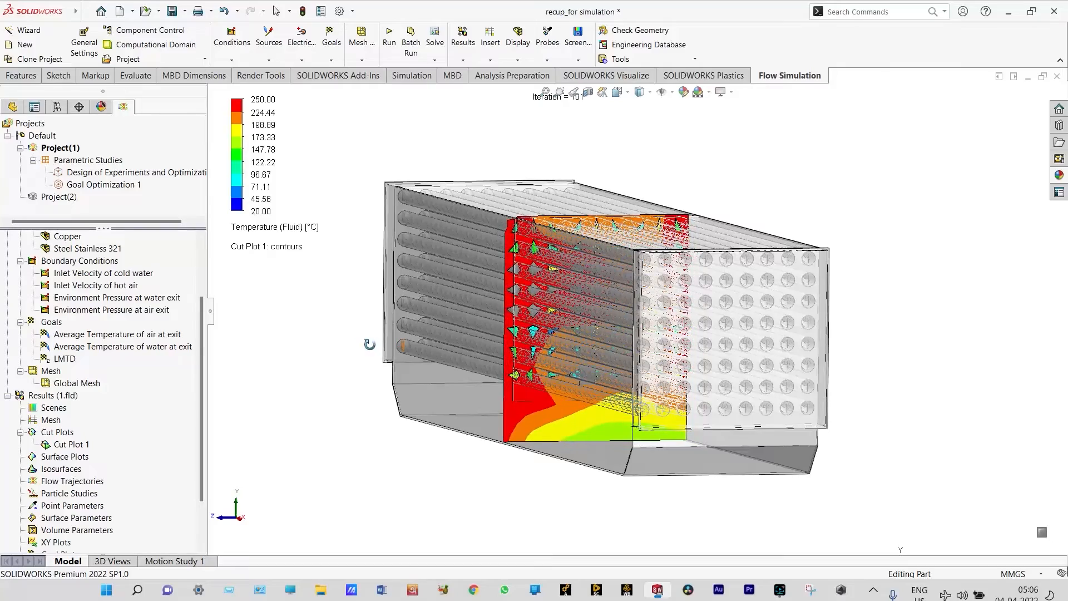
pyautogui.moveTo(336, 341); pyautogui.dragTo(338, 346)
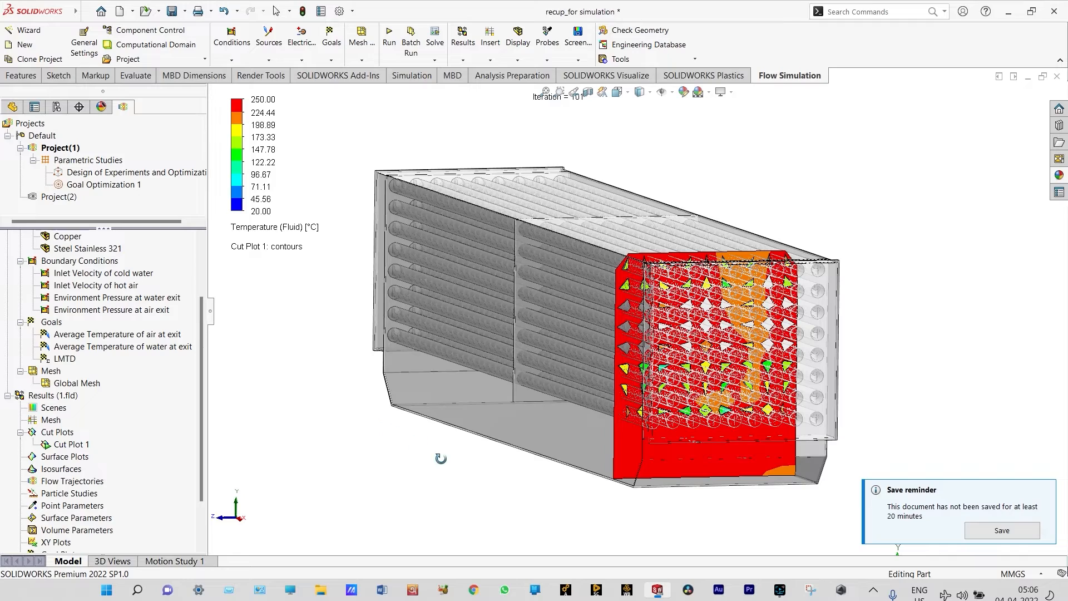
# Save the document, and clear and hide the temperature cut plot
pyautogui.click(1000, 534)
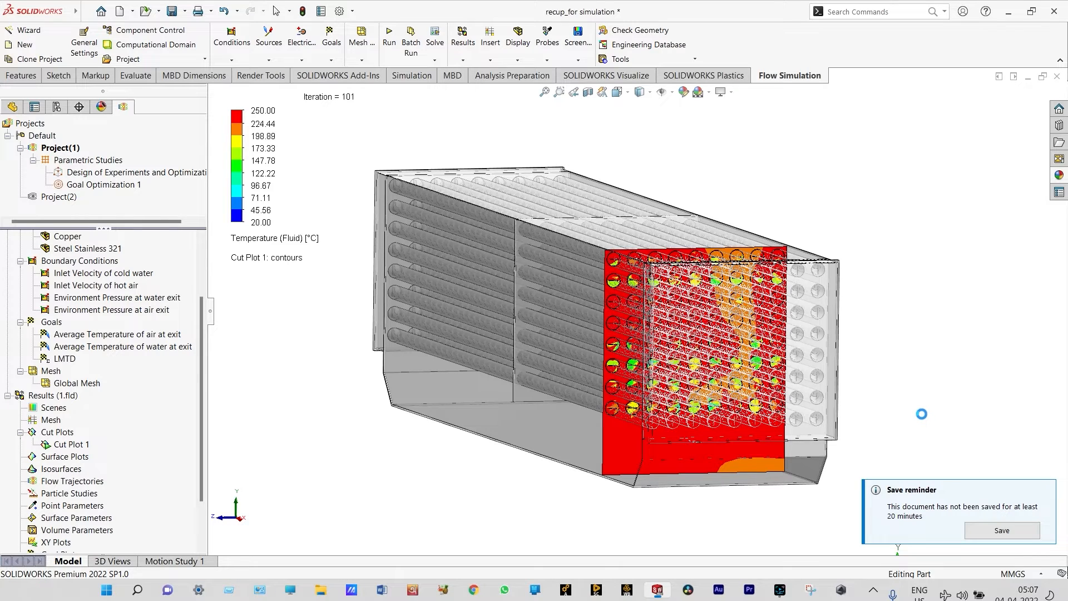
pyautogui.rightClick(70, 444)
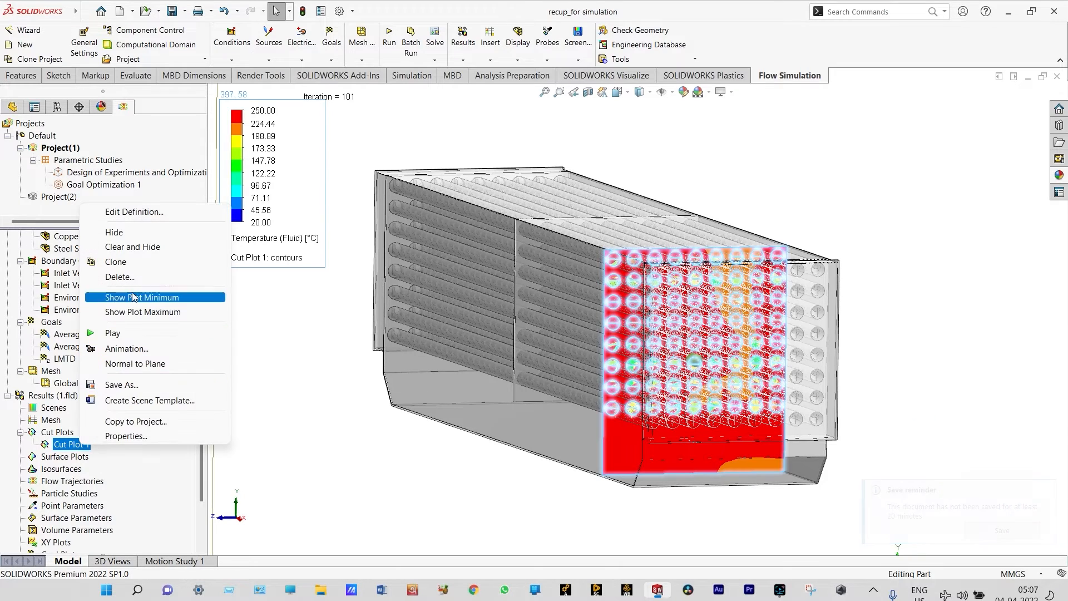
pyautogui.click(146, 249)
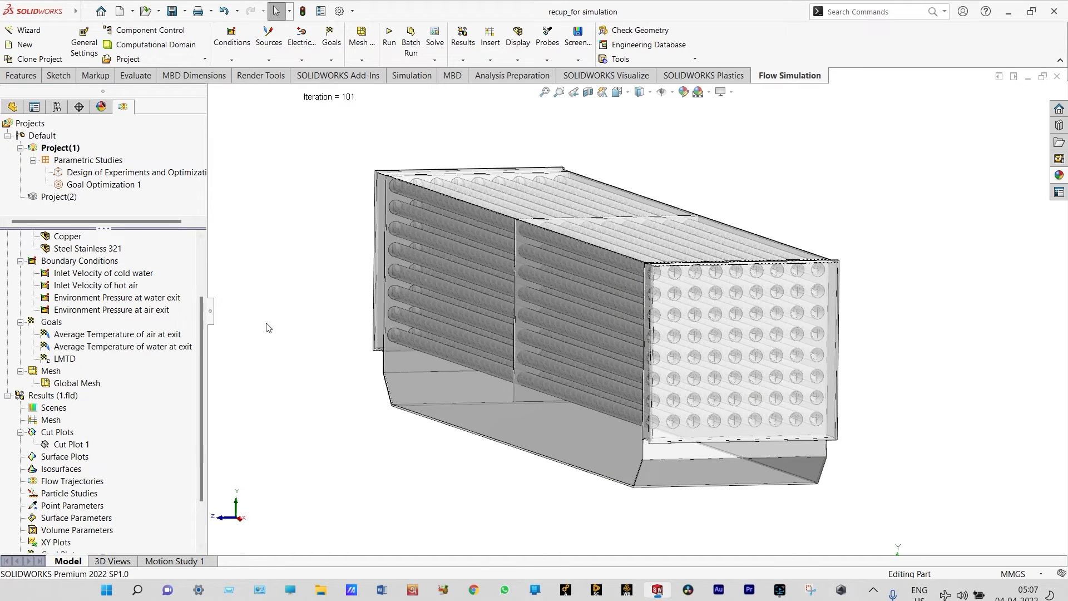
# Redefine the temperature cut plot to use the Front Plane and view the model from the front
pyautogui.rightClick(79, 445)
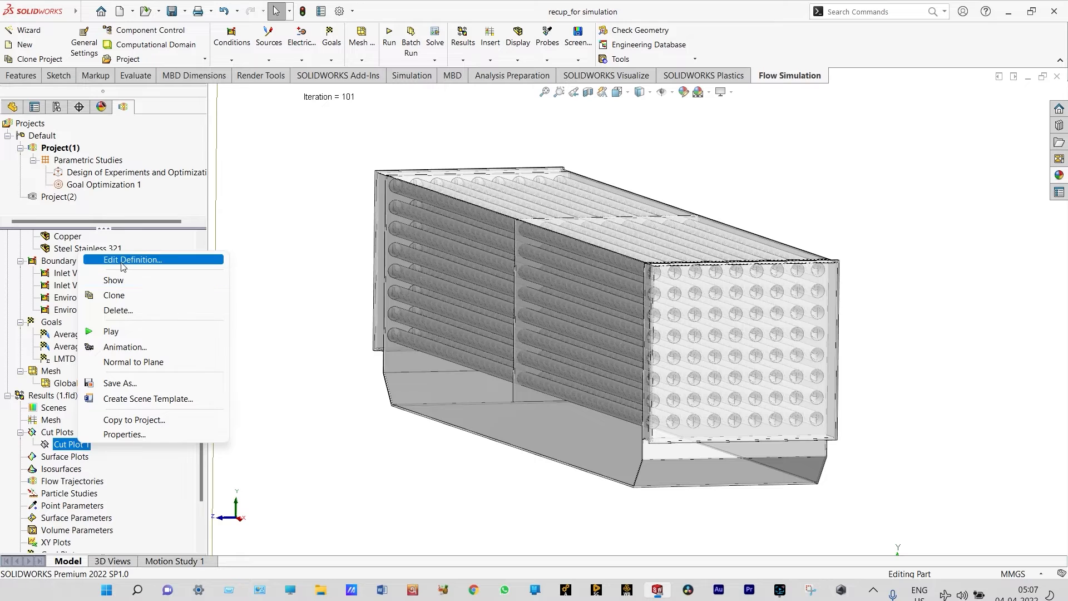
pyautogui.click(123, 259)
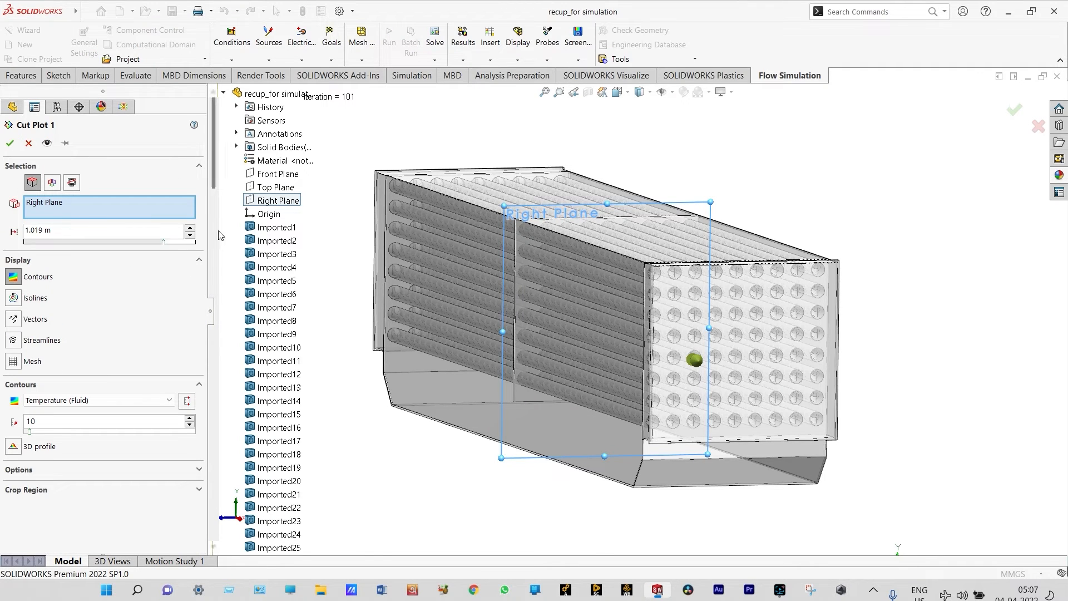
pyautogui.click(268, 175)
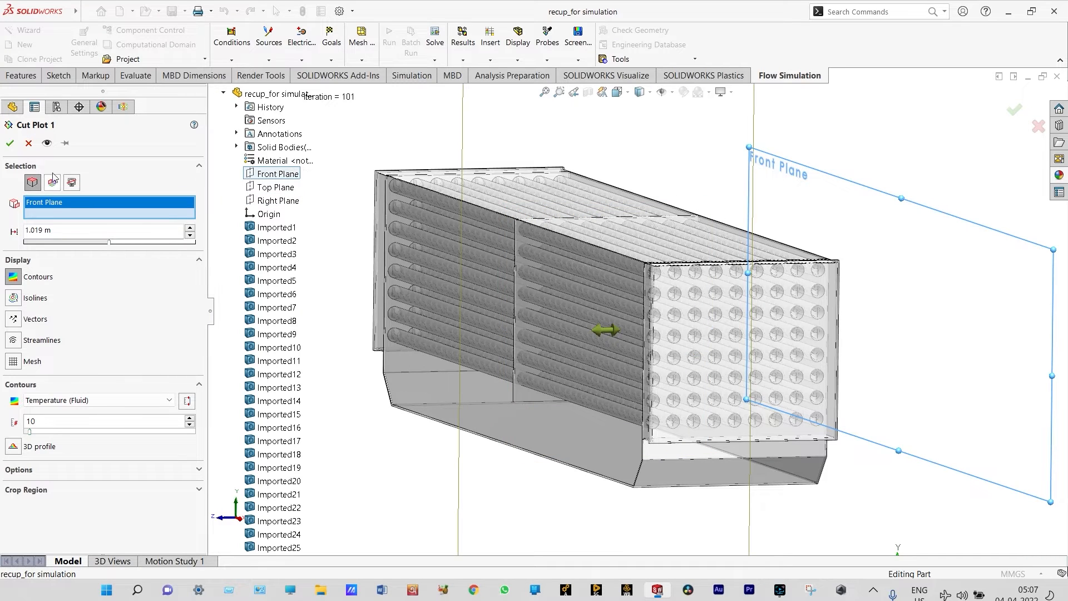
pyautogui.click(10, 144)
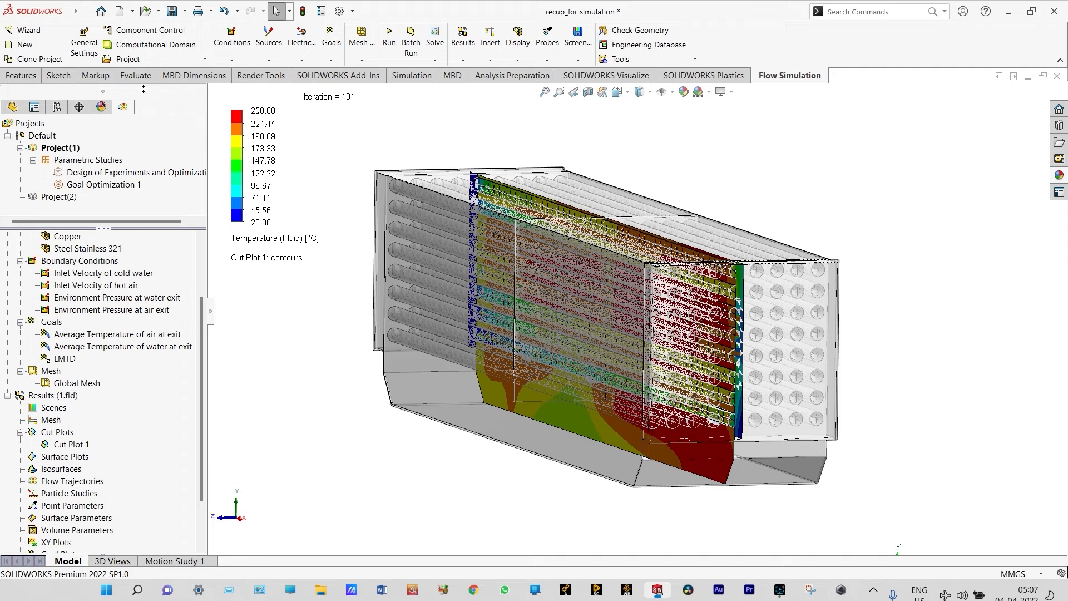
pyautogui.click(616, 92)
pyautogui.click(616, 93)
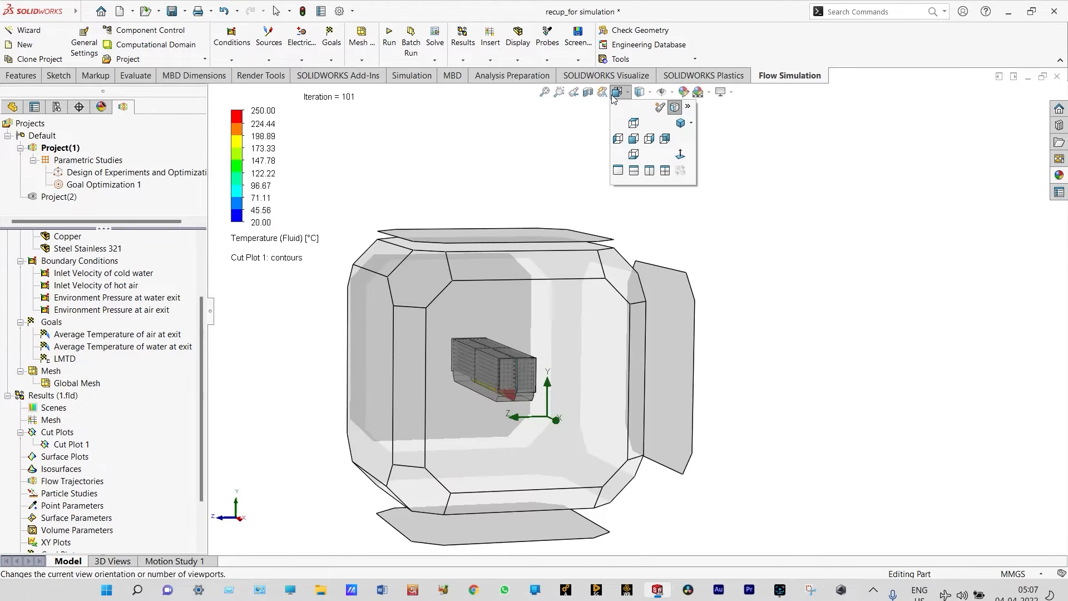
pyautogui.click(634, 139)
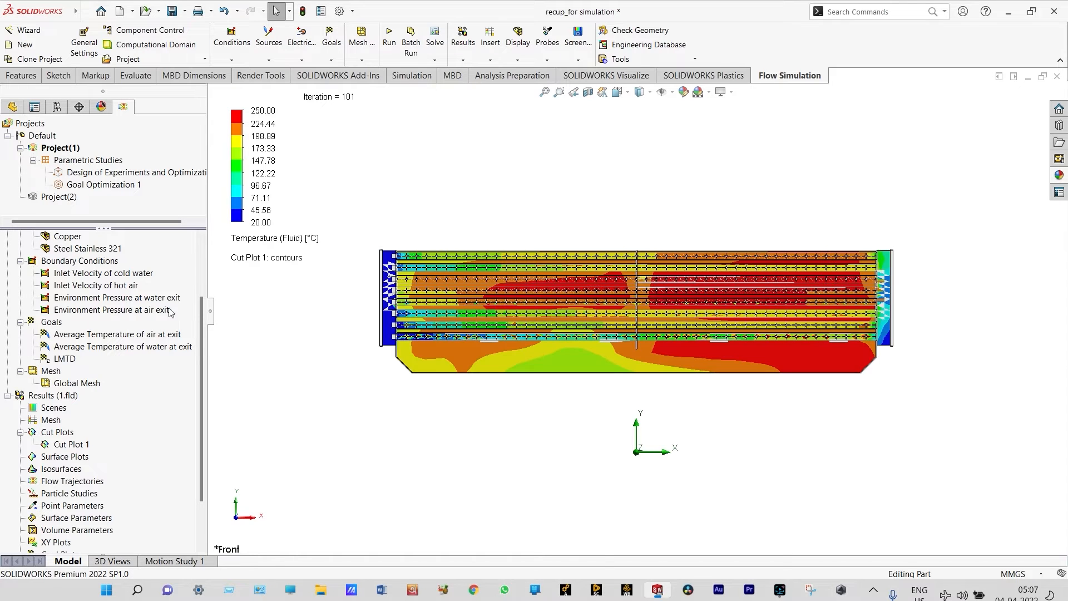
# Play the Front Plane temperature cut plot's sweep through the model in the front view
pyautogui.moveTo(202, 305); pyautogui.dragTo(202, 350)
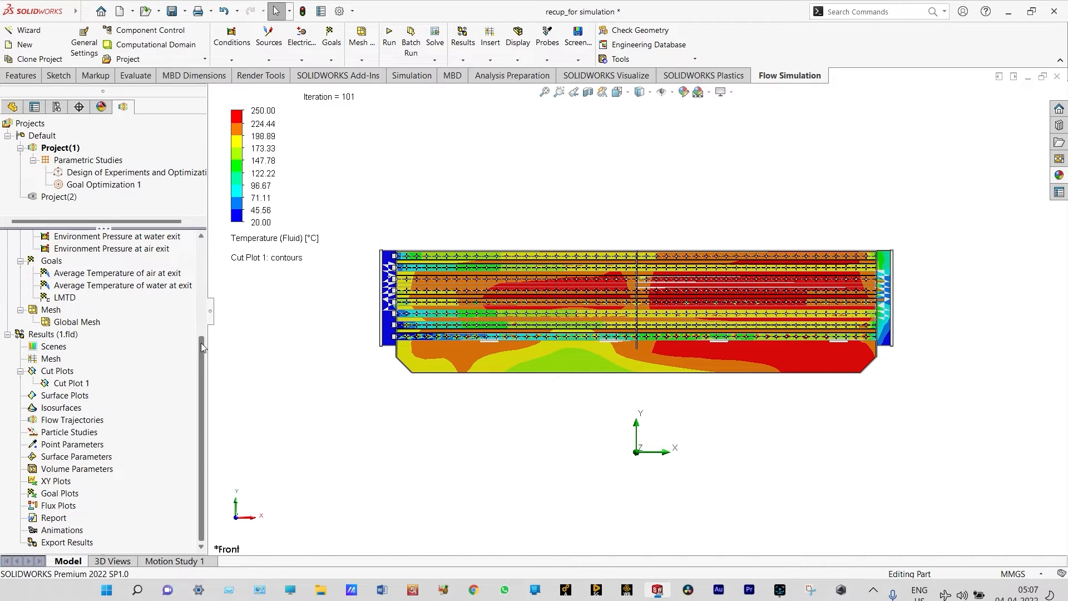
pyautogui.click(86, 383)
pyautogui.rightClick(87, 382)
pyautogui.click(134, 267)
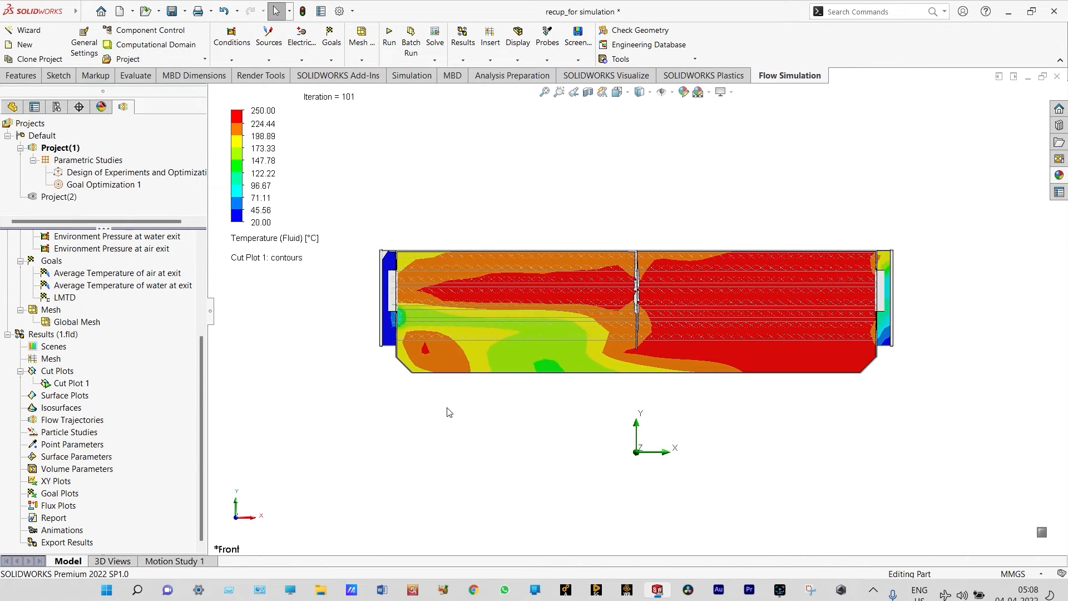
pyautogui.scroll(-2, 534, 440)
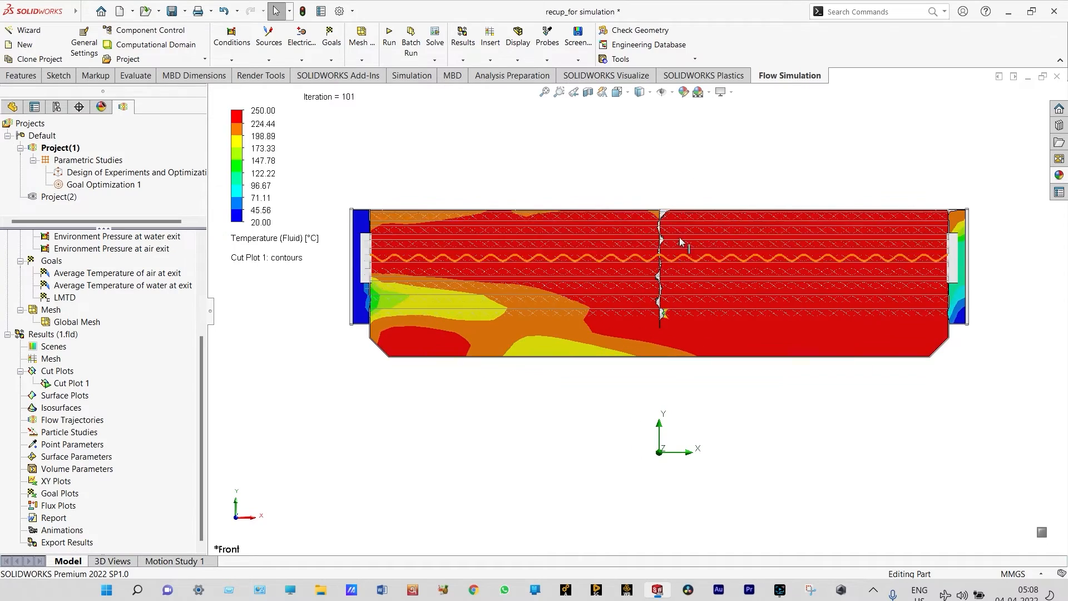
# Observe the animated Front Plane temperature cut plot up close, in front view, and from an angled view
pyautogui.scroll(-1, 681, 241)
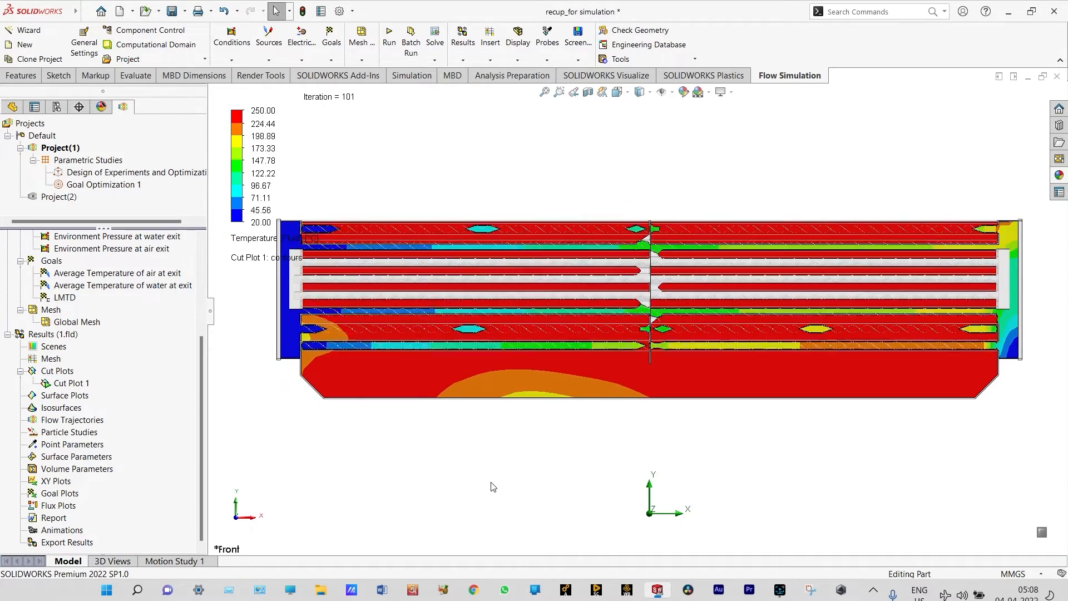
pyautogui.scroll(3, 495, 484)
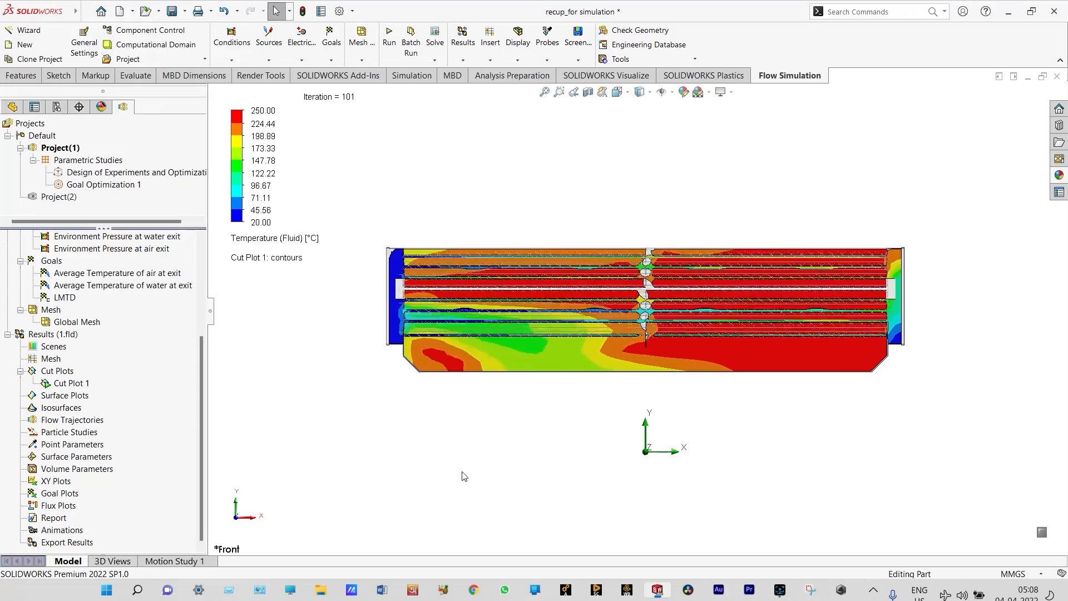
pyautogui.rightClick(745, 445)
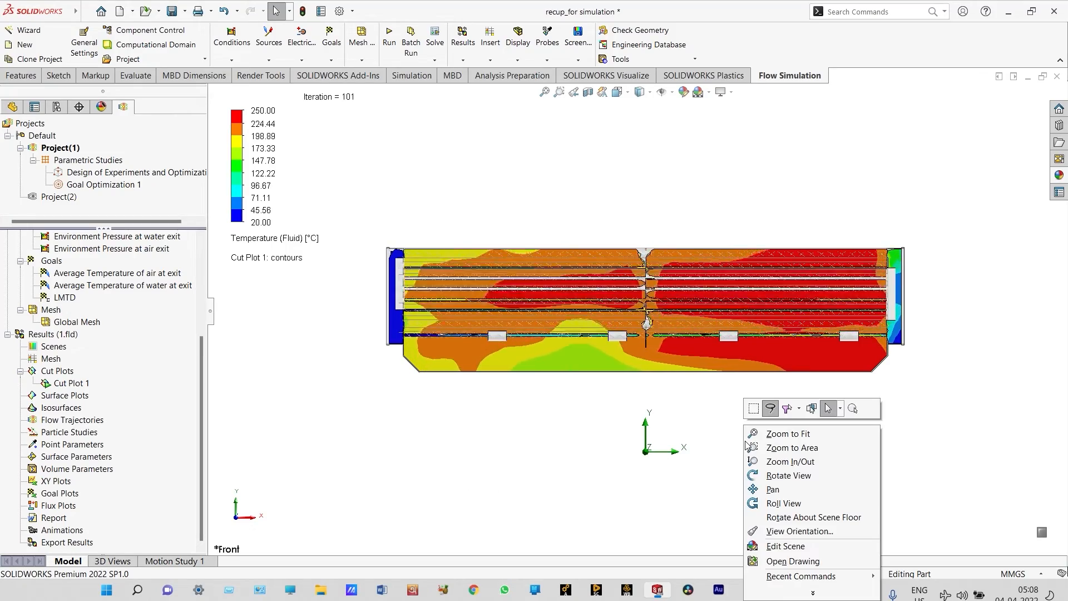
pyautogui.click(767, 474)
pyautogui.moveTo(767, 472); pyautogui.dragTo(885, 359)
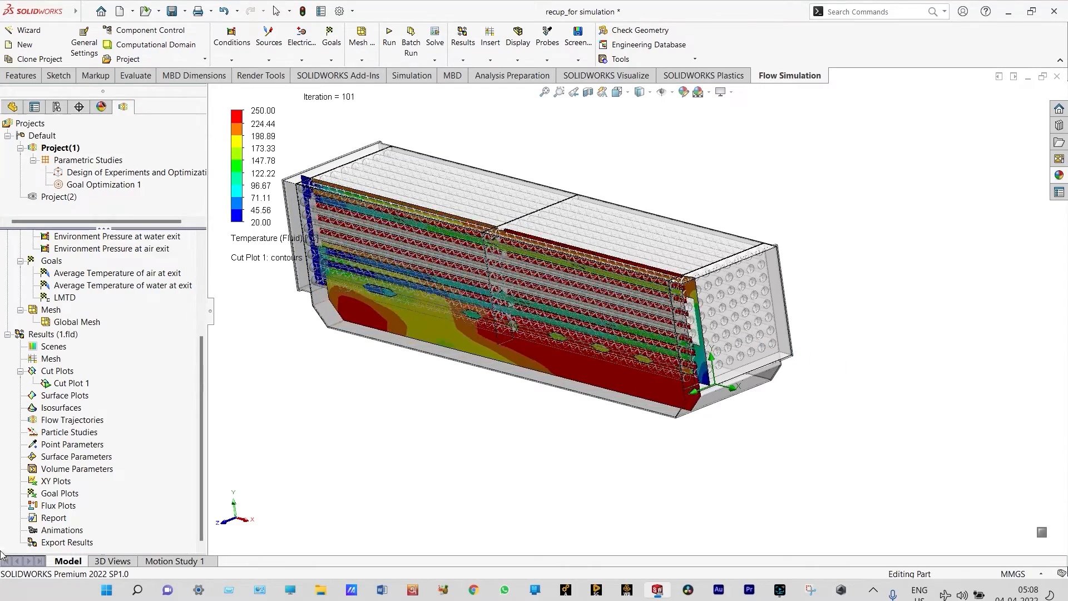
# Clear and hide the temperature cut plot, and insert a fluid temperature contour surface plot using all faces
pyautogui.rightClick(80, 384)
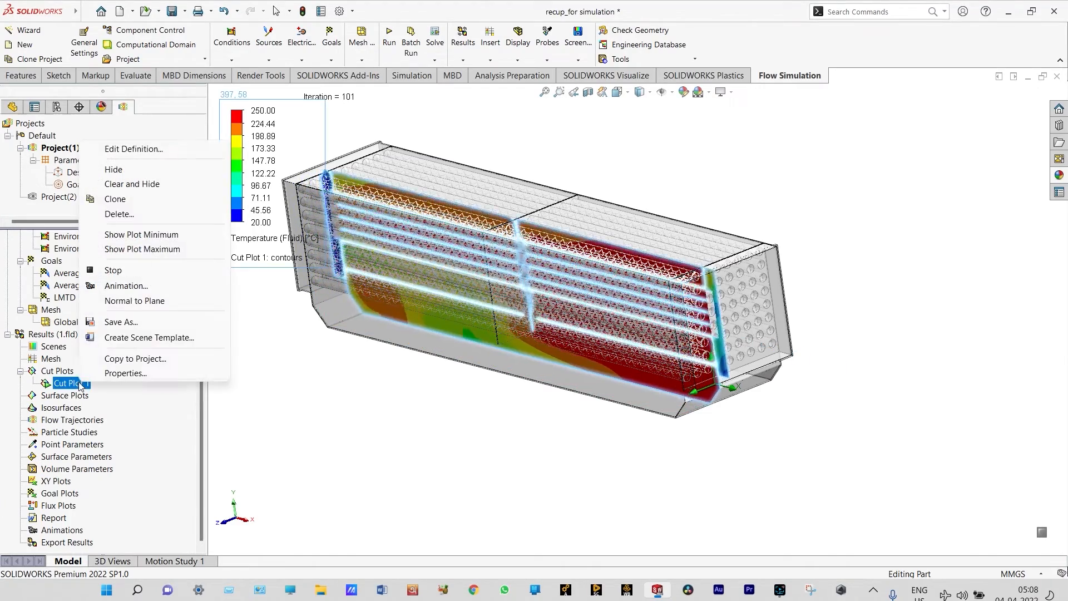
pyautogui.click(139, 185)
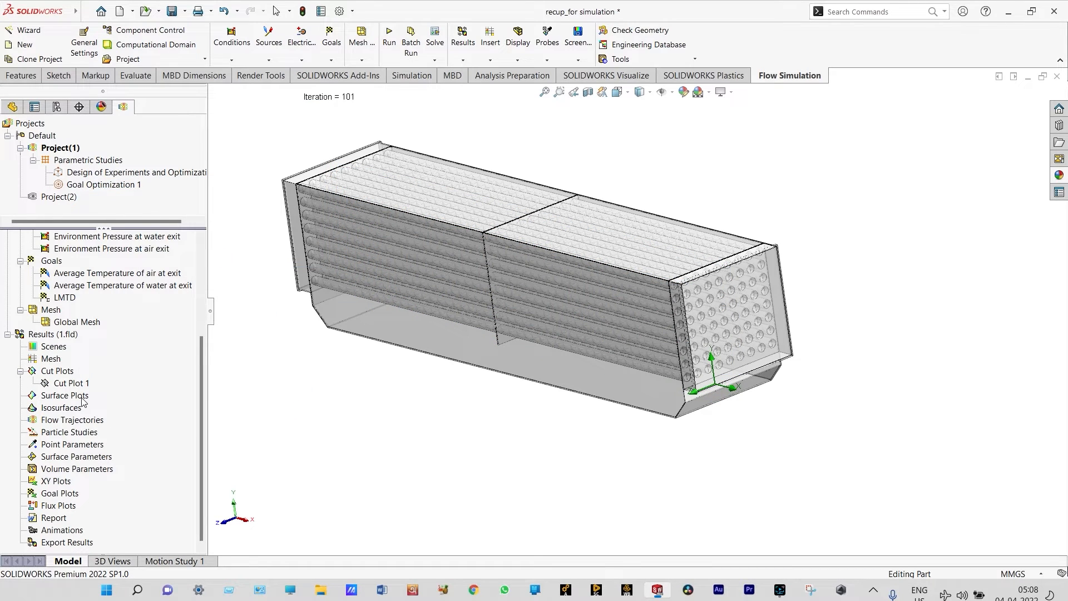
pyautogui.rightClick(86, 403)
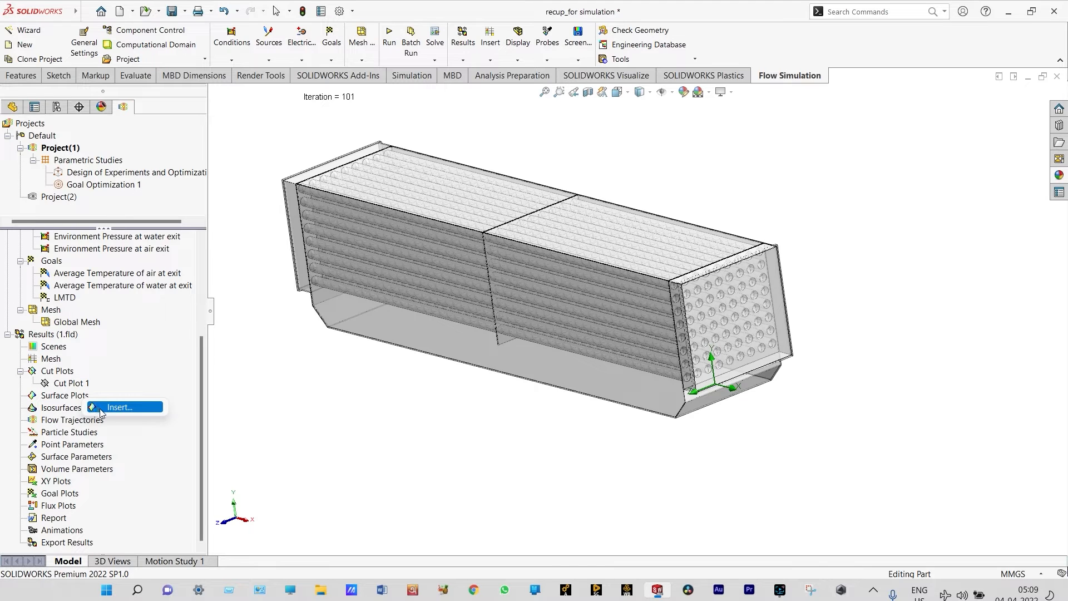
pyautogui.click(100, 407)
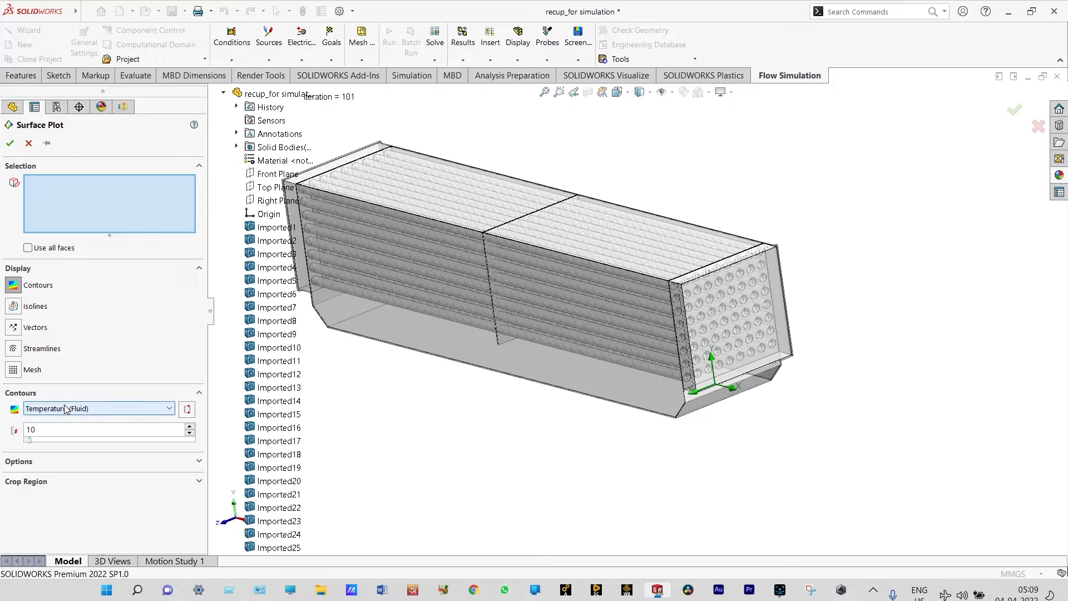
pyautogui.click(27, 248)
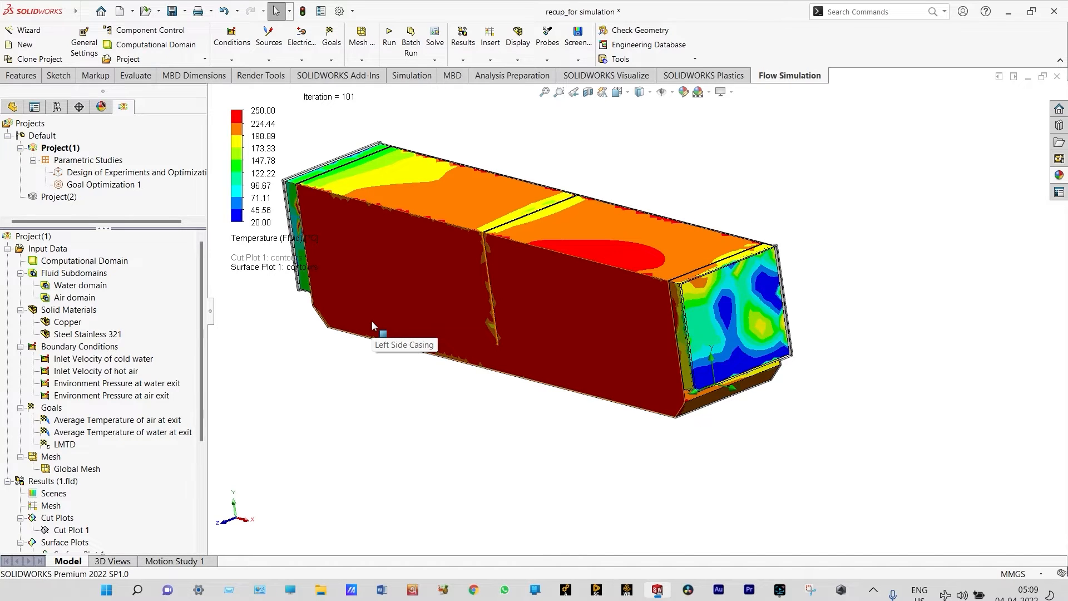
# Examine the surface temperature contours on the end plates, side casing and top of the heat exchanger from several angles
pyautogui.scroll(3, 630, 339)
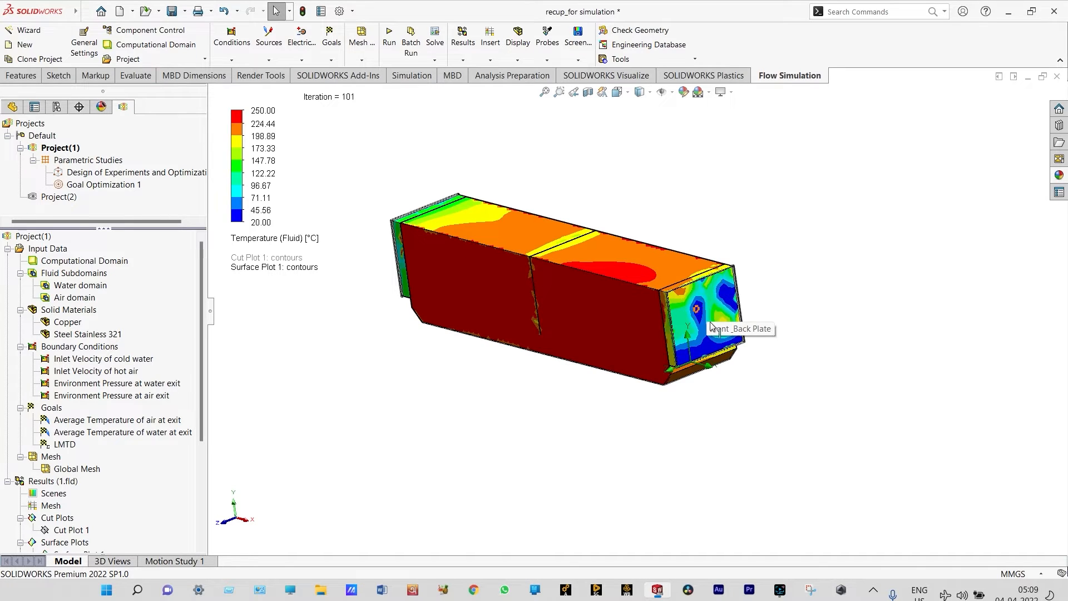
pyautogui.scroll(-1, 695, 300)
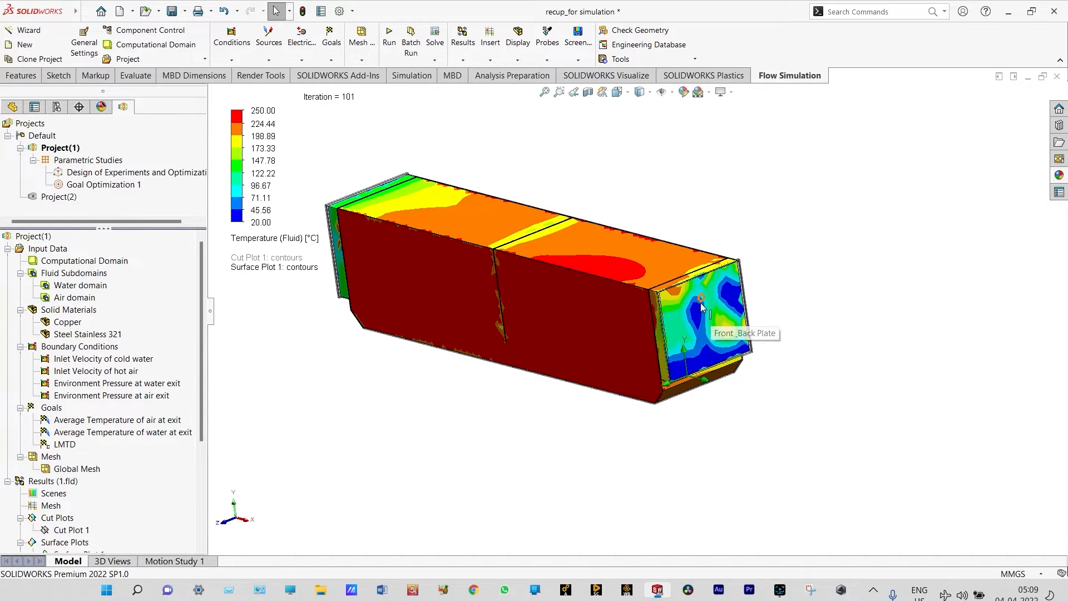
pyautogui.scroll(-4, 703, 305)
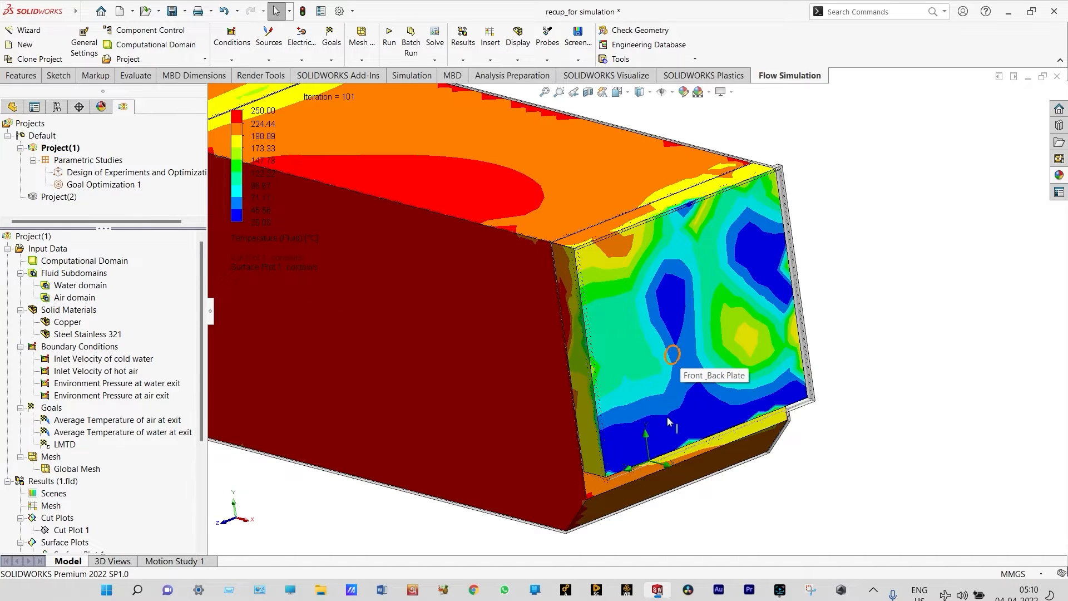
pyautogui.scroll(5, 613, 293)
pyautogui.scroll(2, 817, 313)
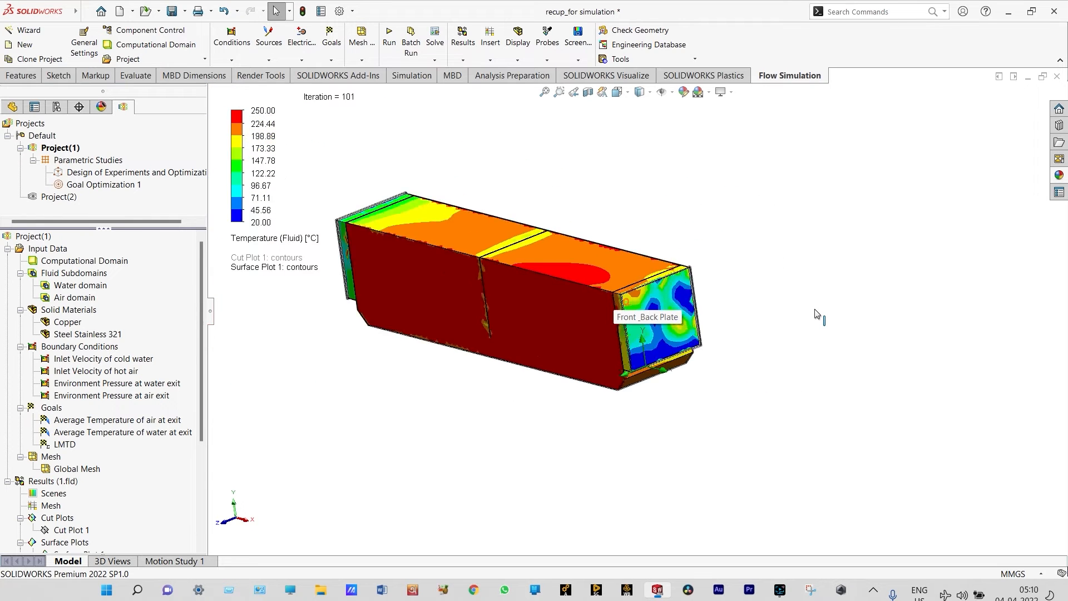
pyautogui.scroll(1, 816, 312)
pyautogui.rightClick(816, 312)
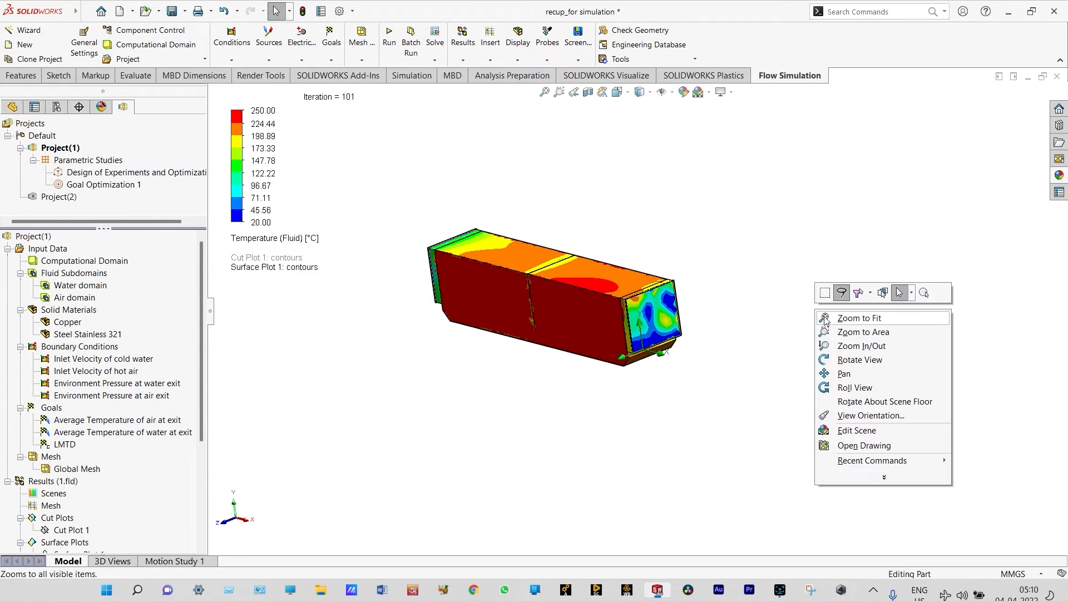
pyautogui.click(843, 365)
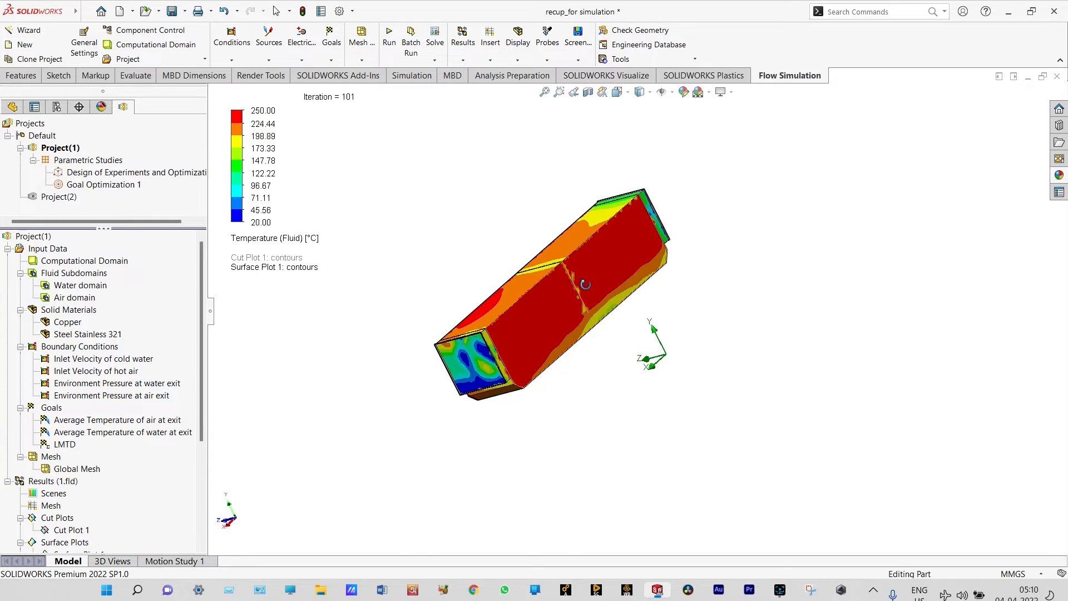
pyautogui.scroll(-4, 583, 285)
pyautogui.moveTo(728, 358); pyautogui.dragTo(689, 399)
pyautogui.scroll(3, 708, 378)
pyautogui.scroll(-1, 786, 205)
pyautogui.moveTo(789, 206); pyautogui.dragTo(801, 220)
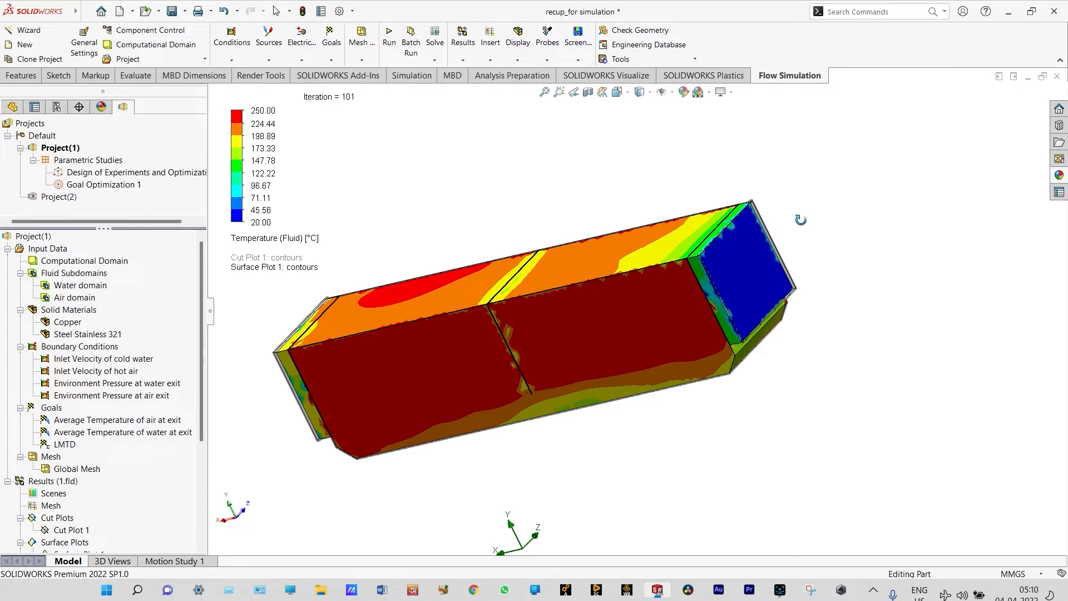
pyautogui.moveTo(806, 217); pyautogui.dragTo(574, 310)
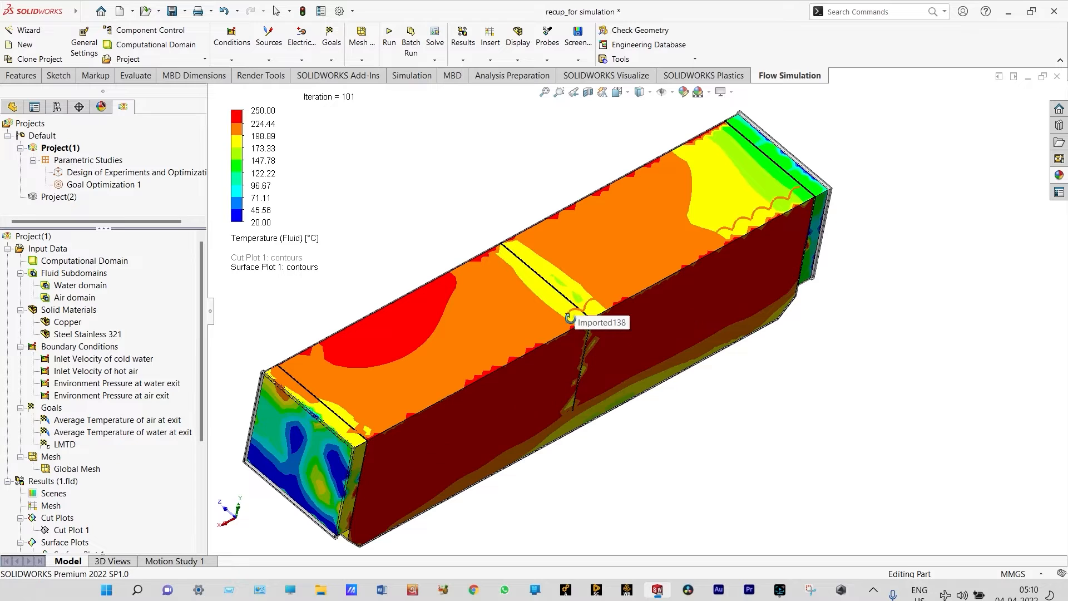
pyautogui.moveTo(726, 380); pyautogui.dragTo(284, 416)
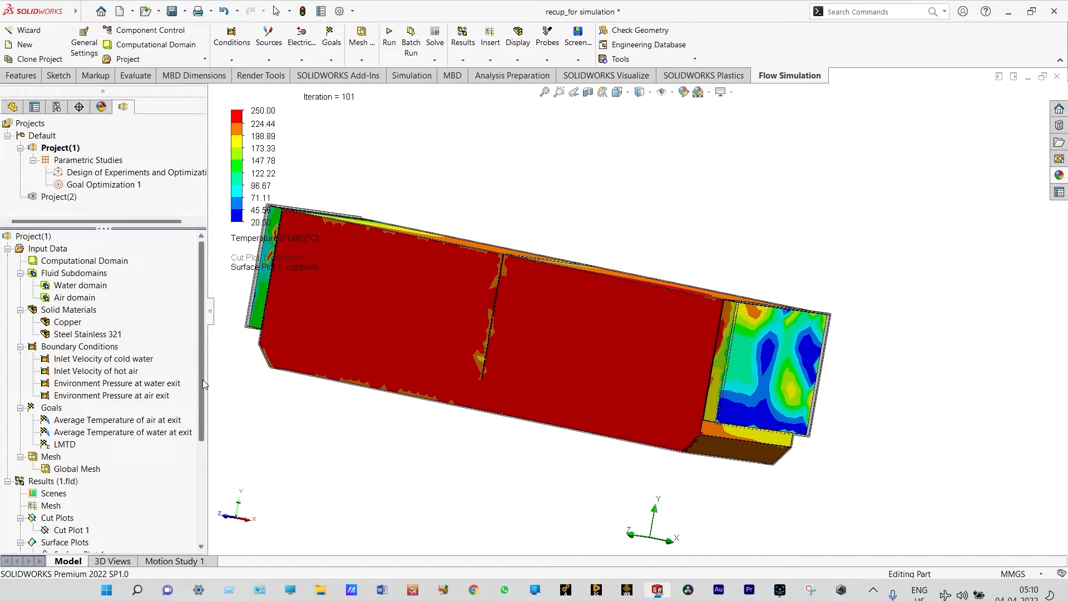
# Clear and hide the temperature surface plot
pyautogui.scroll(-4, 111, 429)
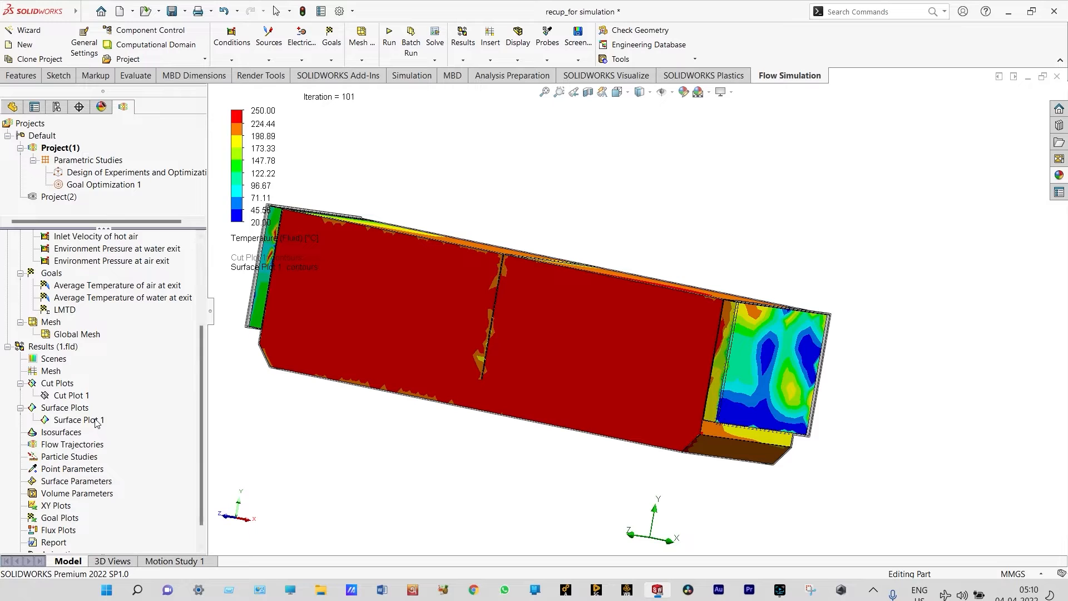
pyautogui.rightClick(95, 423)
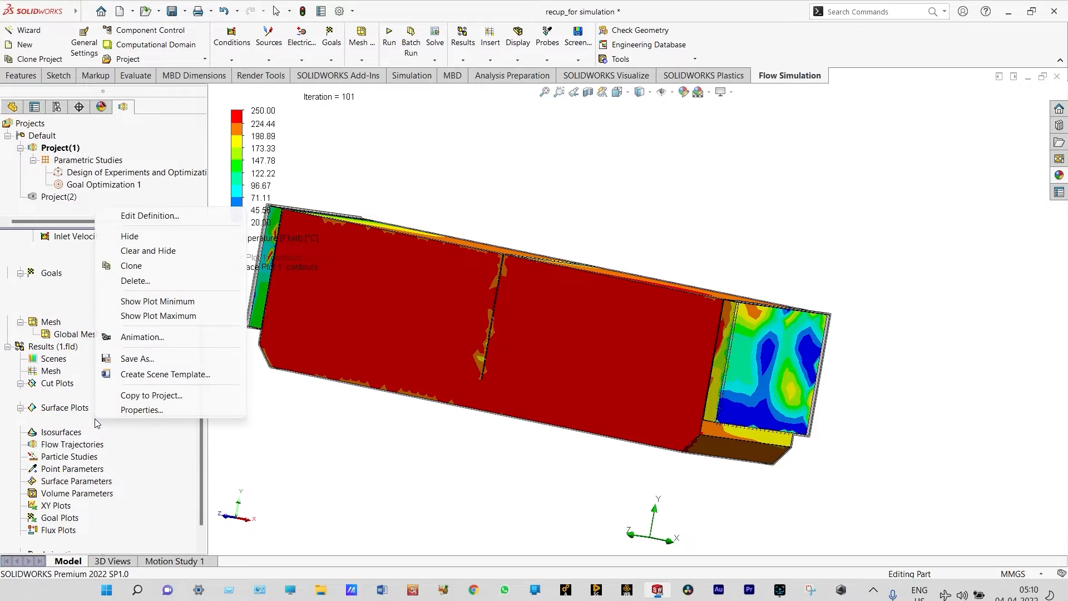
pyautogui.click(154, 251)
pyautogui.press('z')
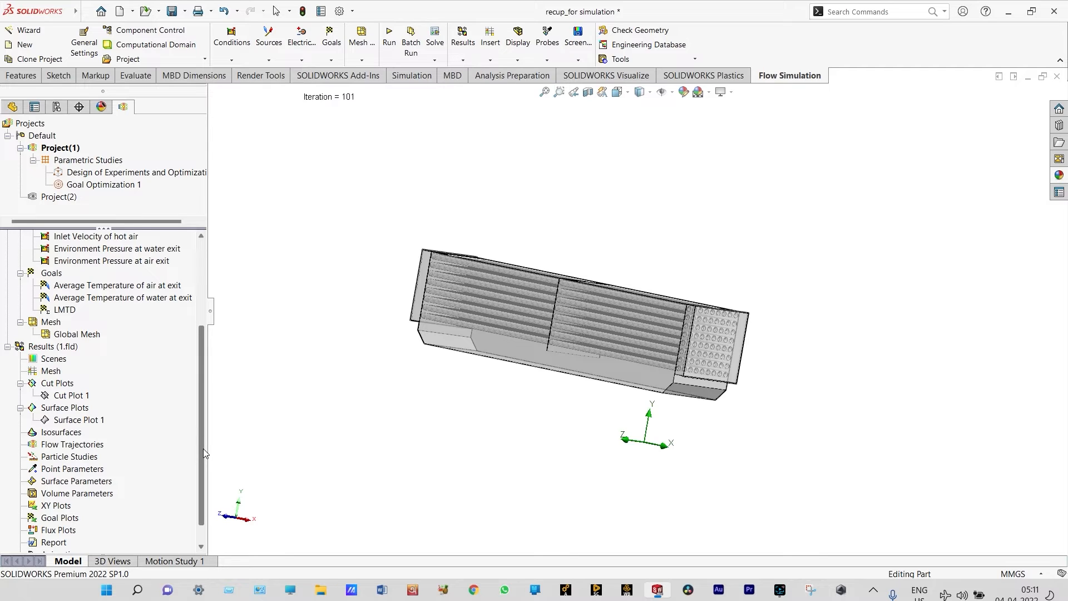
pyautogui.doubleClick(129, 444)
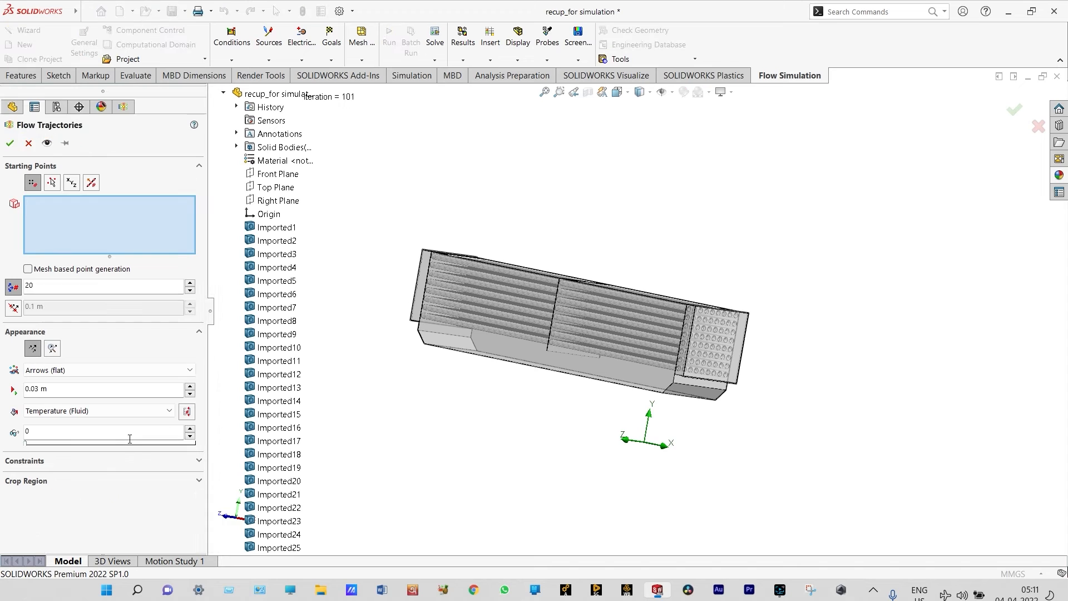
pyautogui.click(44, 285)
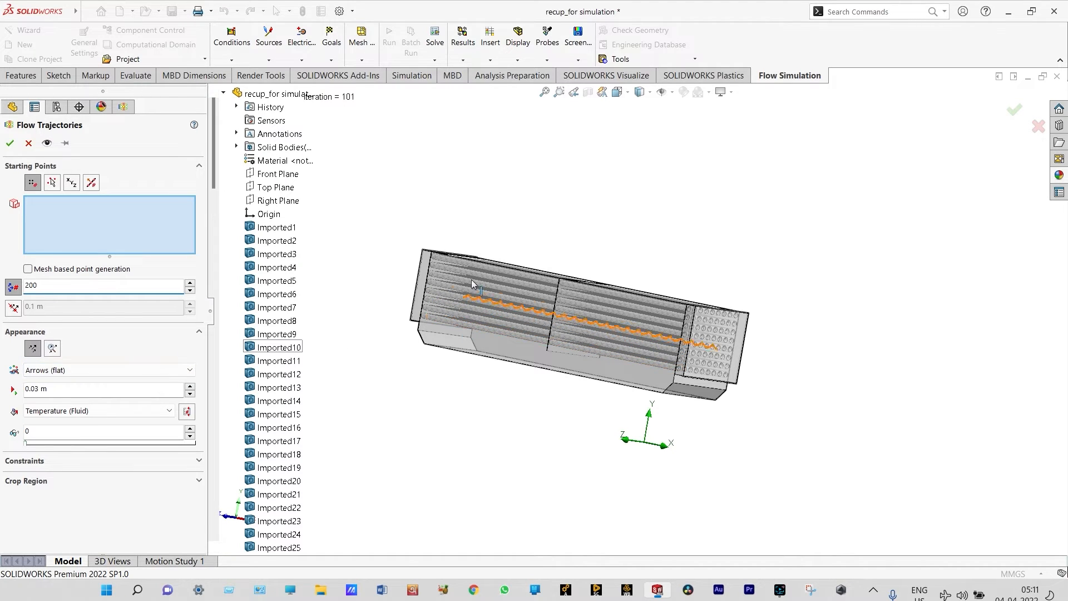
pyautogui.scroll(-3, 437, 280)
pyautogui.scroll(3, 420, 280)
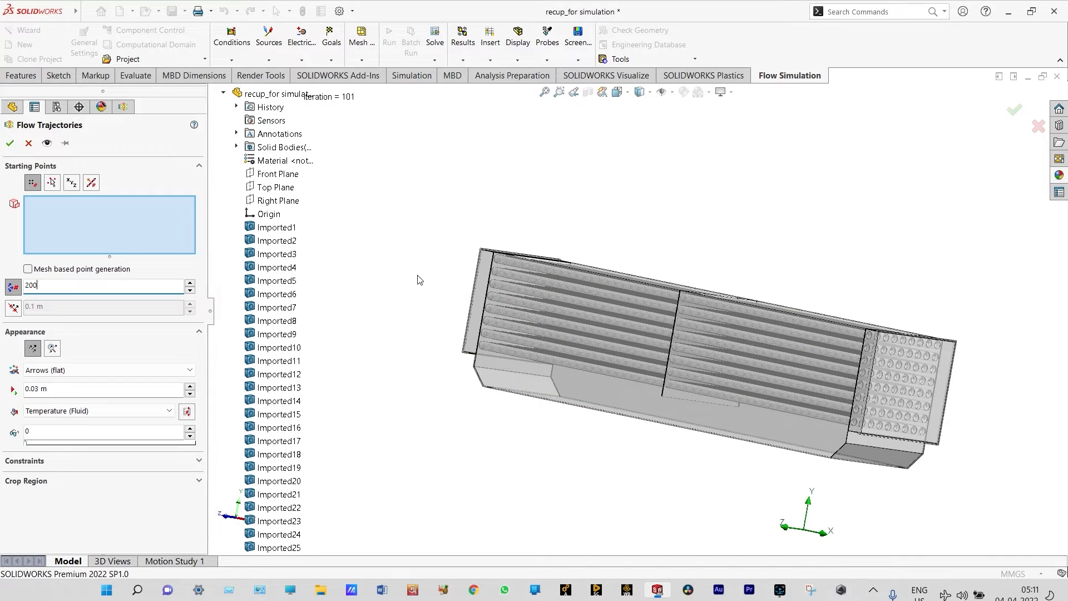
pyautogui.scroll(-2, 629, 241)
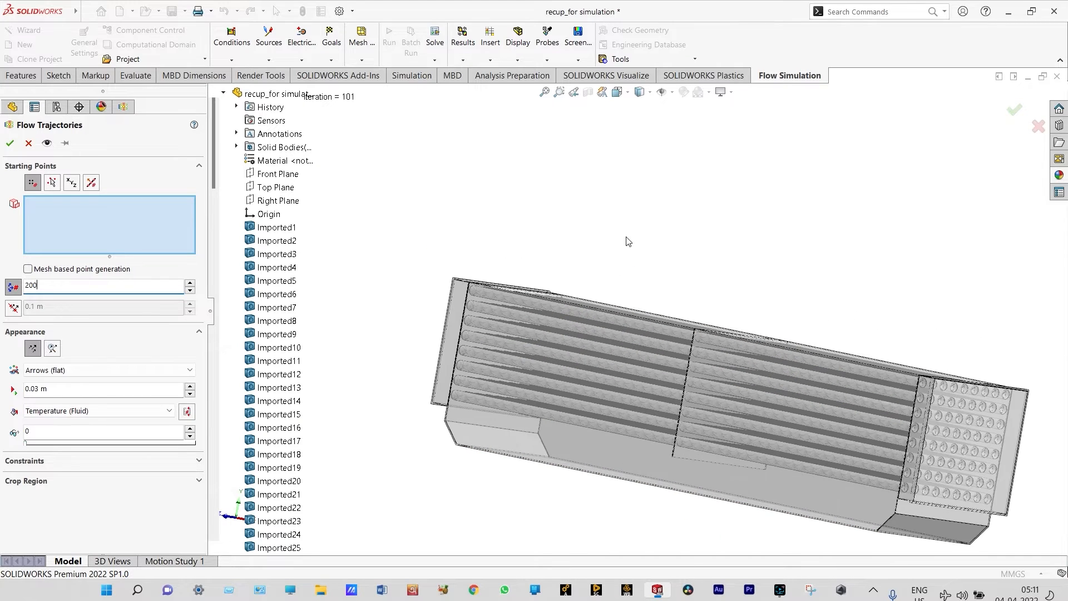
pyautogui.rightClick(568, 238)
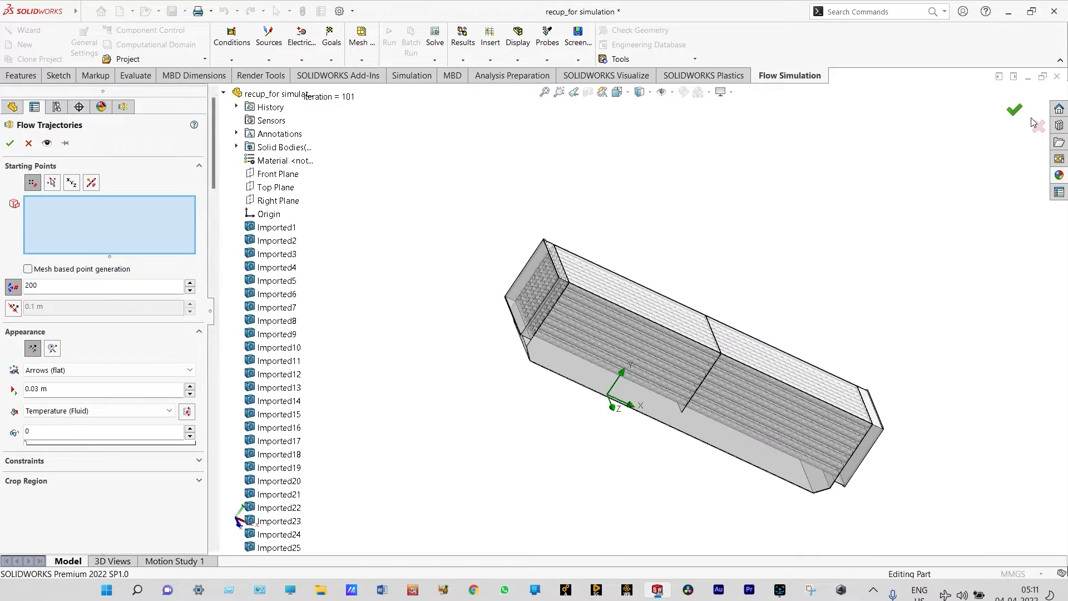
pyautogui.click(1034, 124)
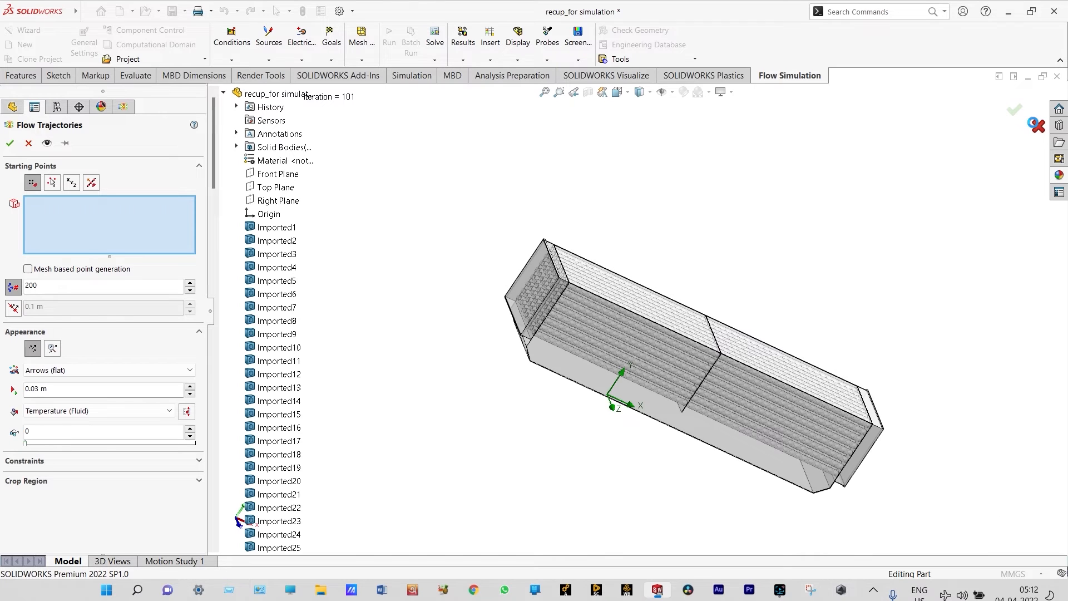
# Apply a section view based on the Top Plane, moving the section plane to expose the tubes inside the heat exchanger
pyautogui.click(588, 93)
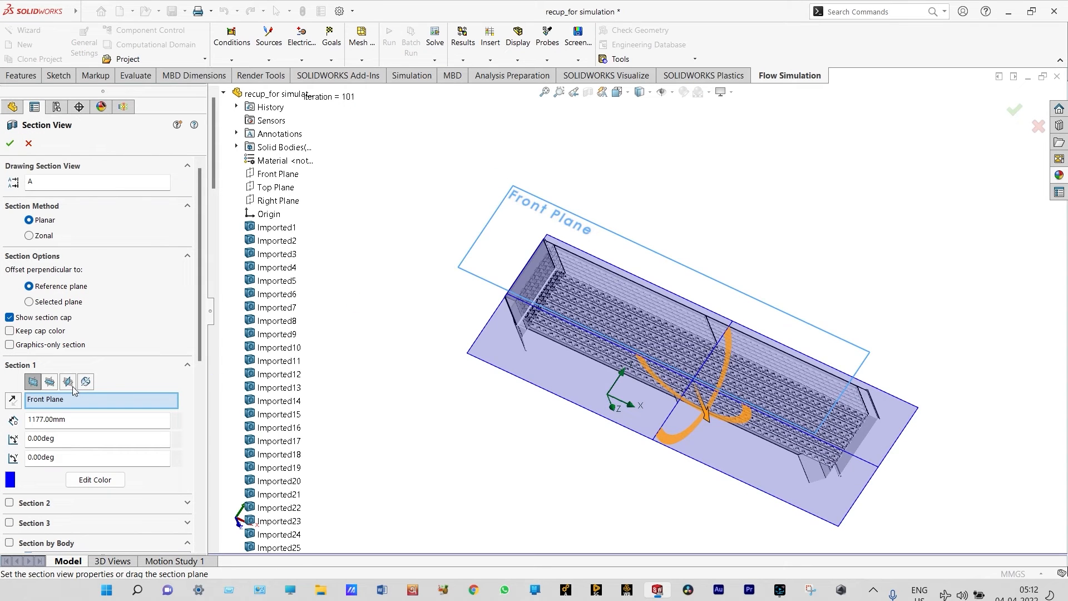
pyautogui.click(49, 381)
pyautogui.moveTo(669, 405); pyautogui.dragTo(706, 321)
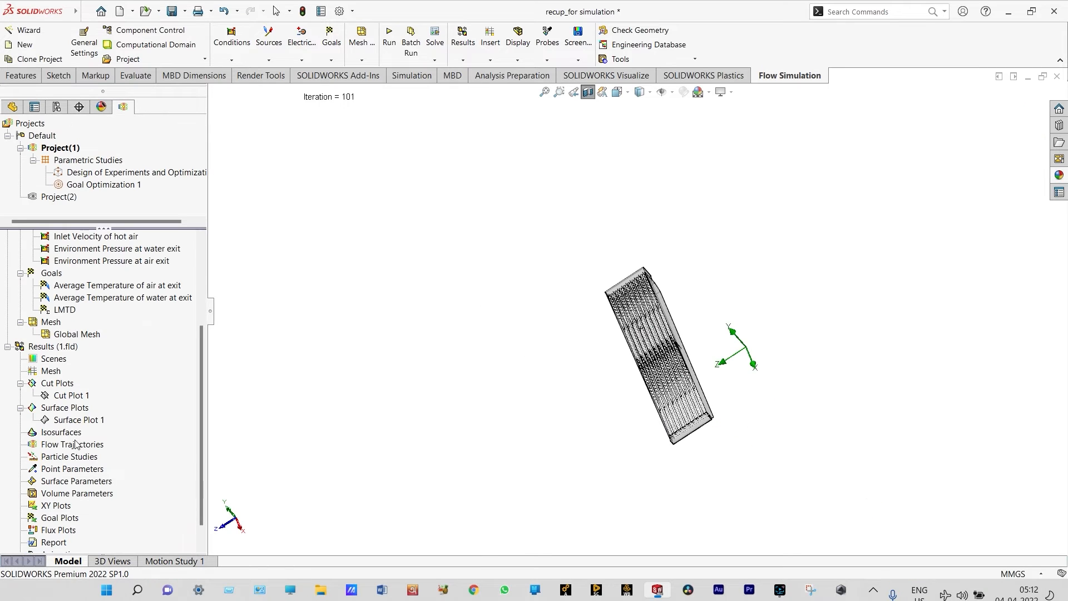
# Insert a flow trajectories plot and select the end plate face at the upper end of the tubes for the starting points
pyautogui.rightClick(100, 449)
pyautogui.click(114, 453)
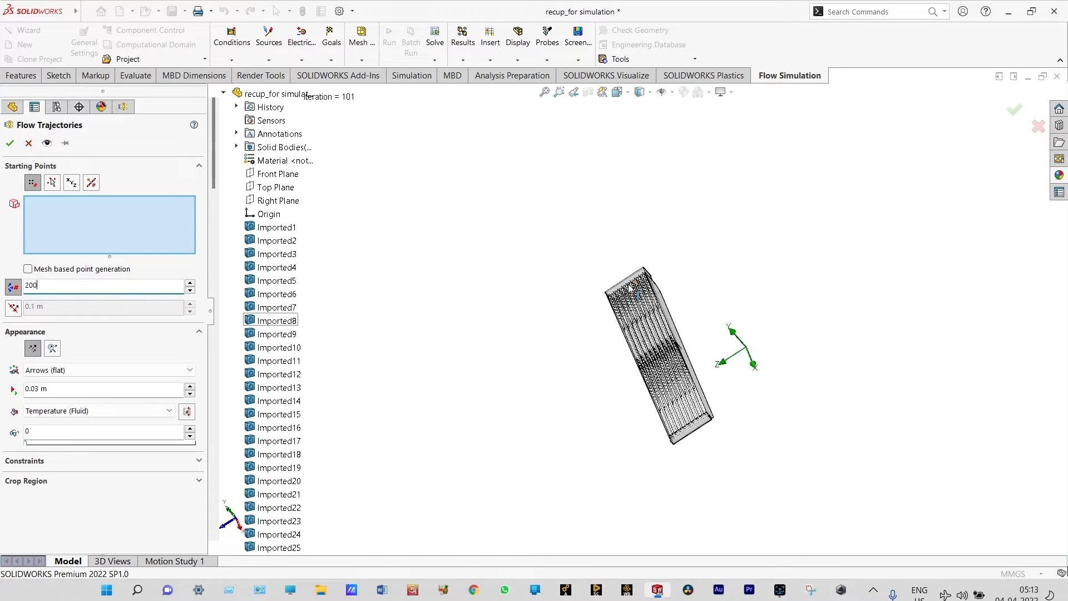
pyautogui.scroll(-3, 636, 288)
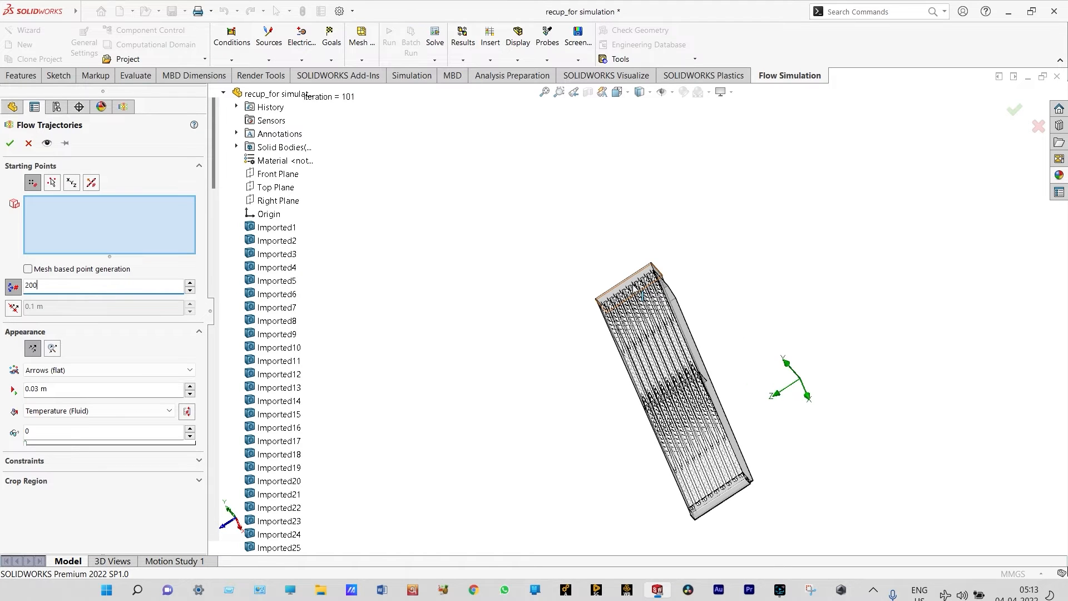
pyautogui.scroll(-5, 635, 287)
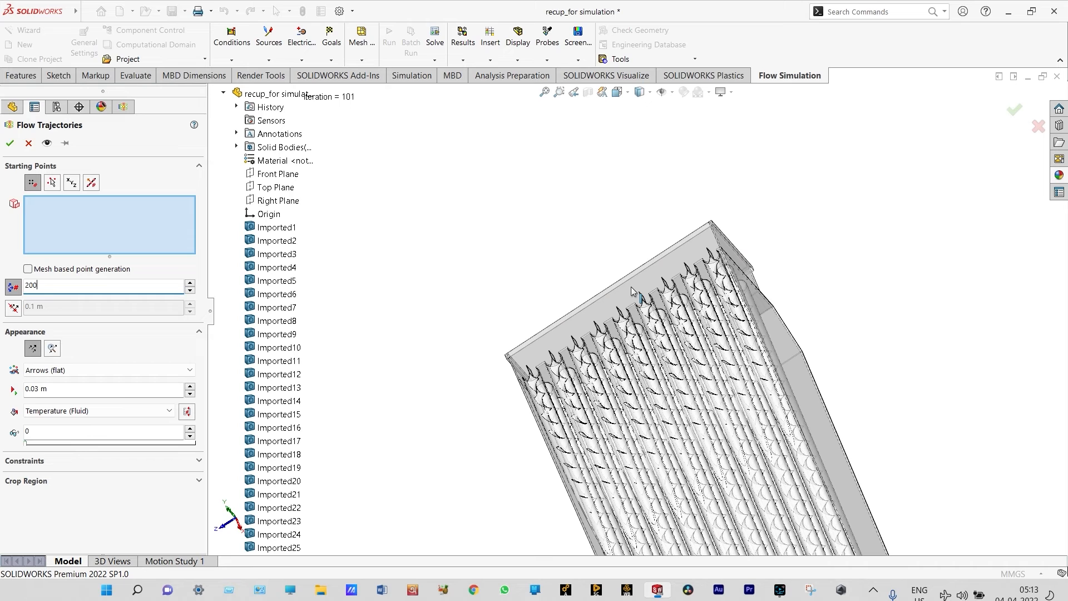
pyautogui.click(632, 295)
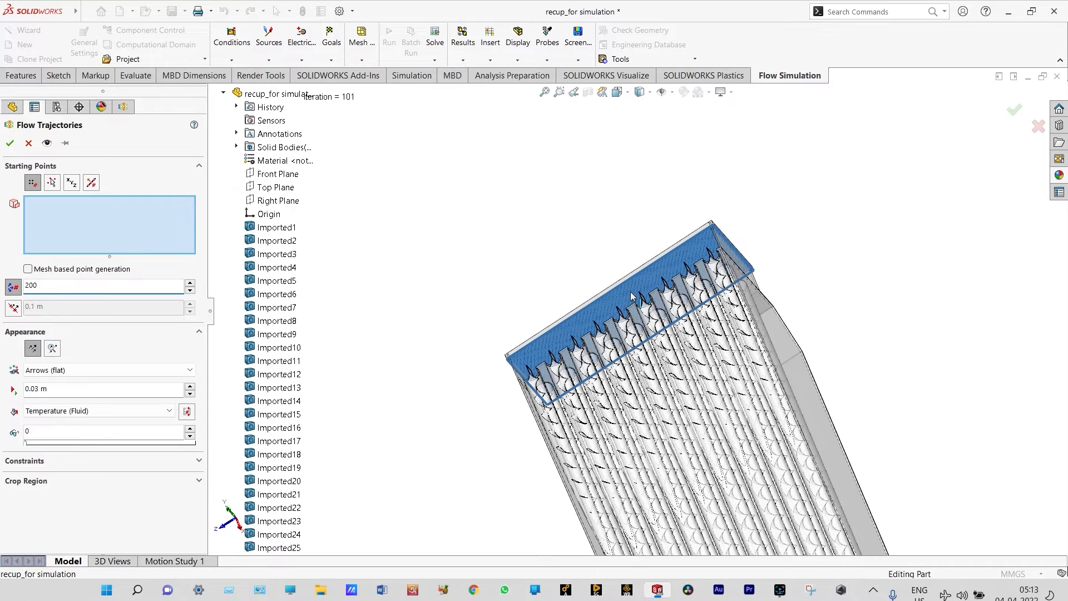
pyautogui.scroll(4, 631, 295)
pyautogui.scroll(3, 631, 295)
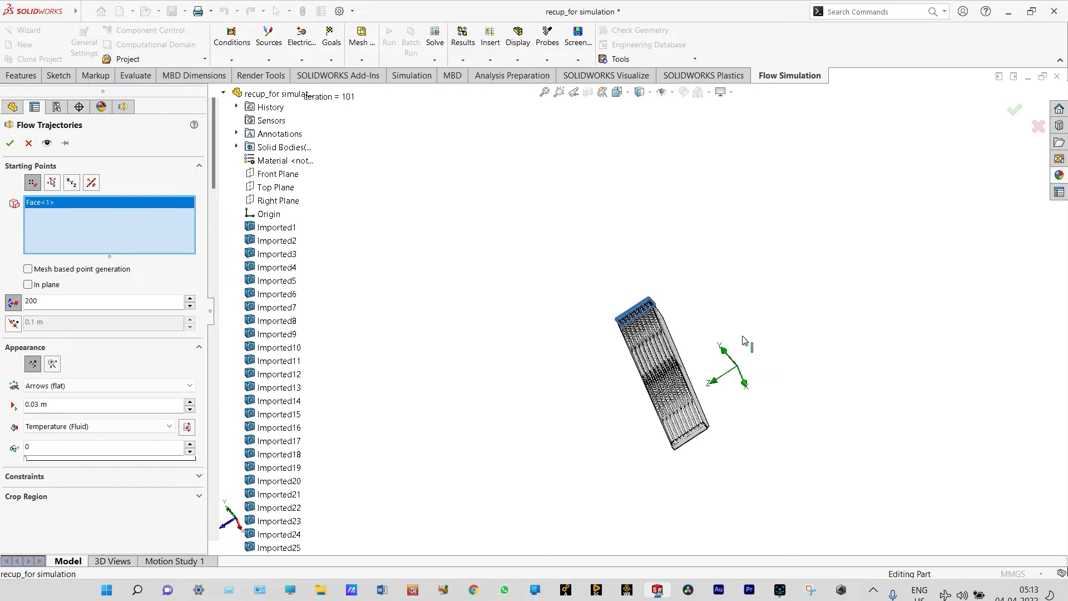
# Add the inner face of the Left Side Casing to the flow trajectories' starting points
pyautogui.scroll(-5, 721, 348)
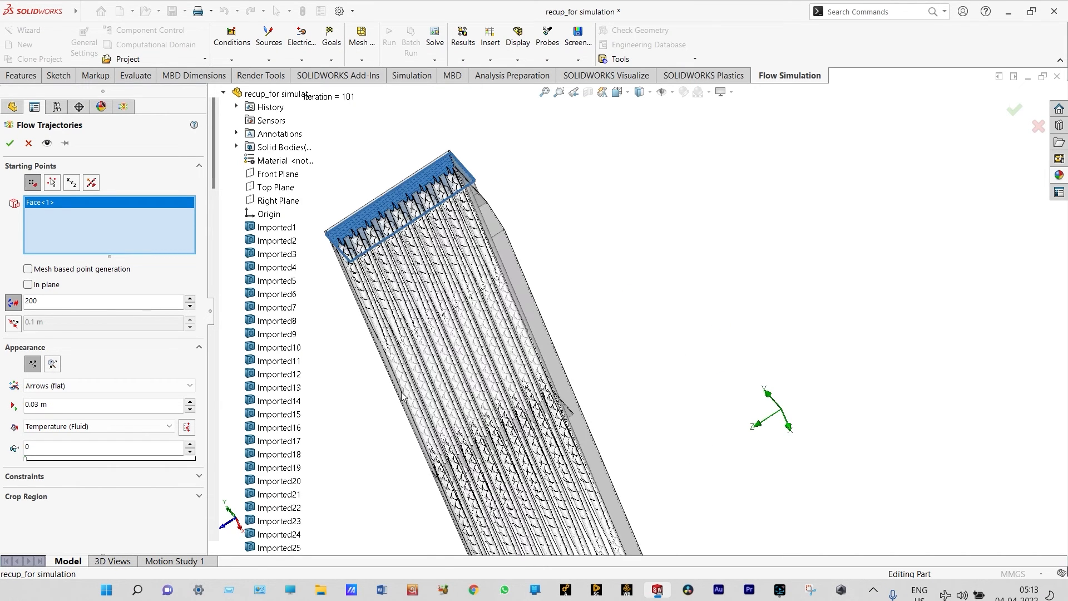
pyautogui.scroll(-1, 402, 396)
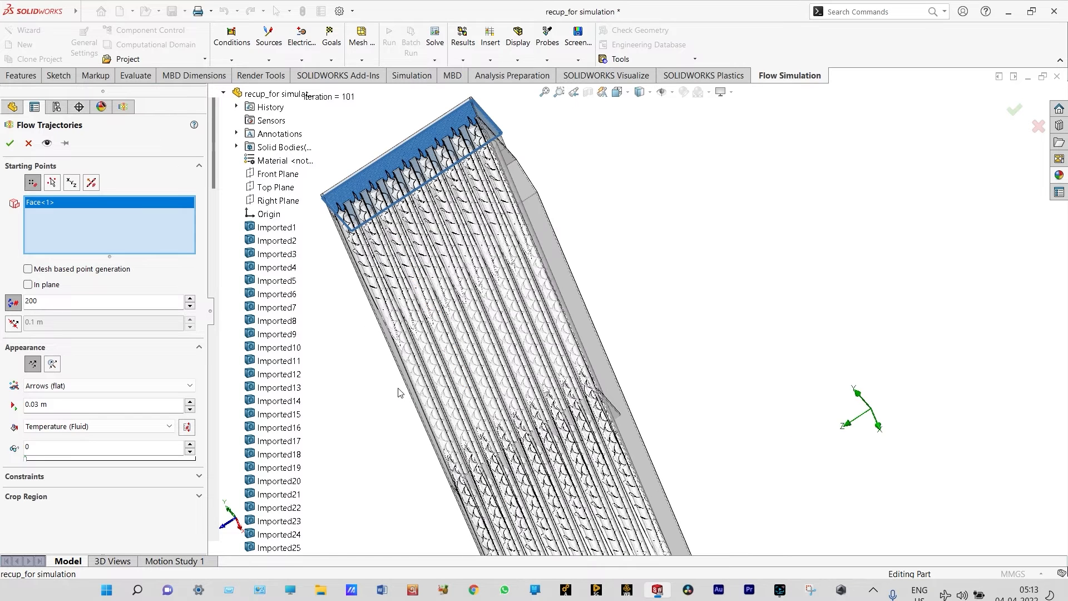
pyautogui.scroll(-1, 458, 359)
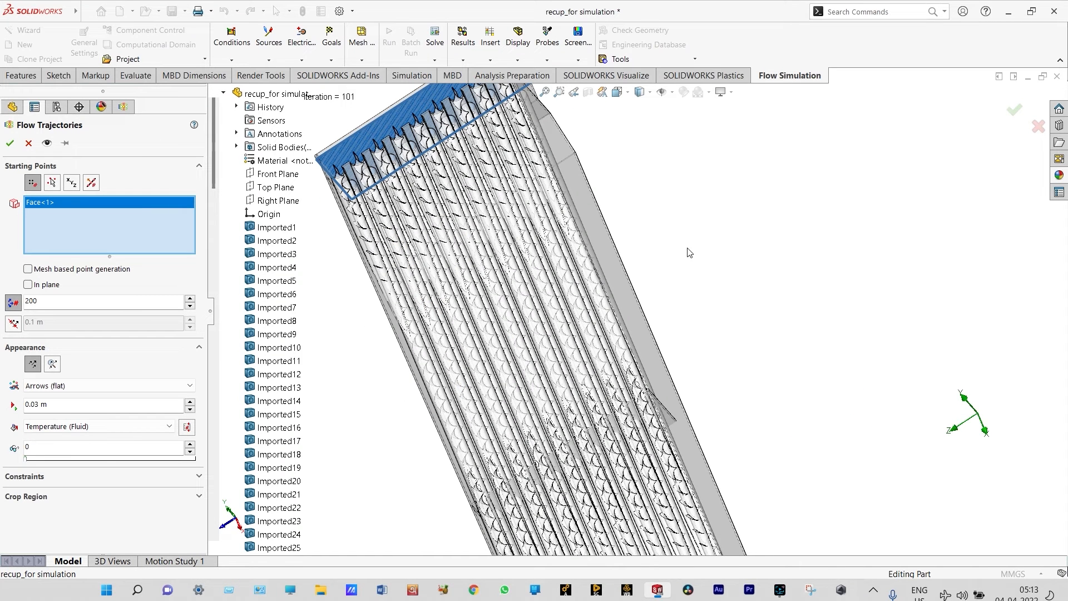
pyautogui.scroll(-5, 635, 334)
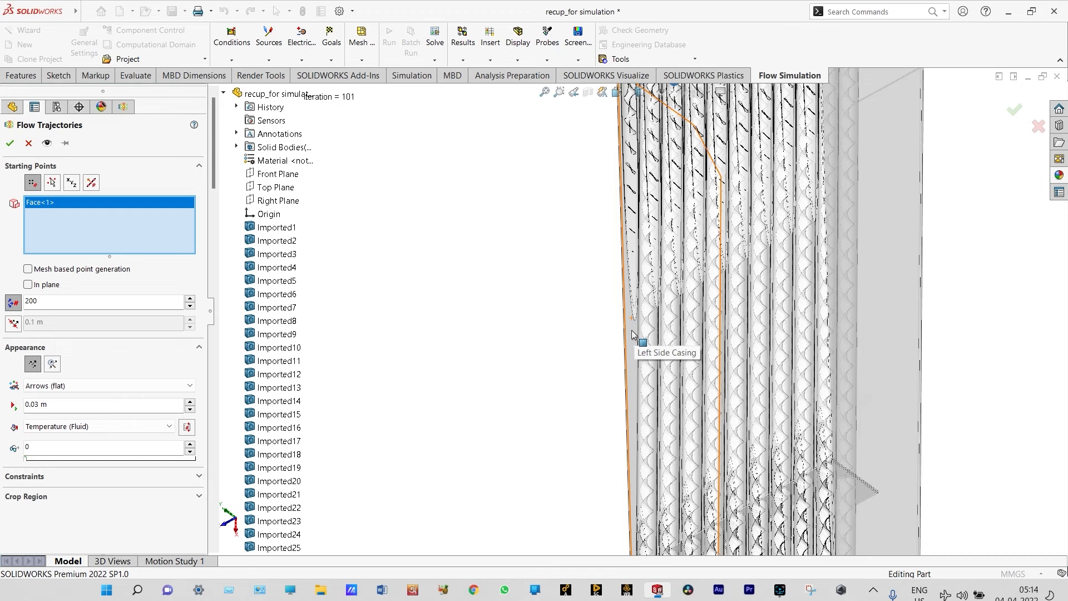
pyautogui.click(632, 335)
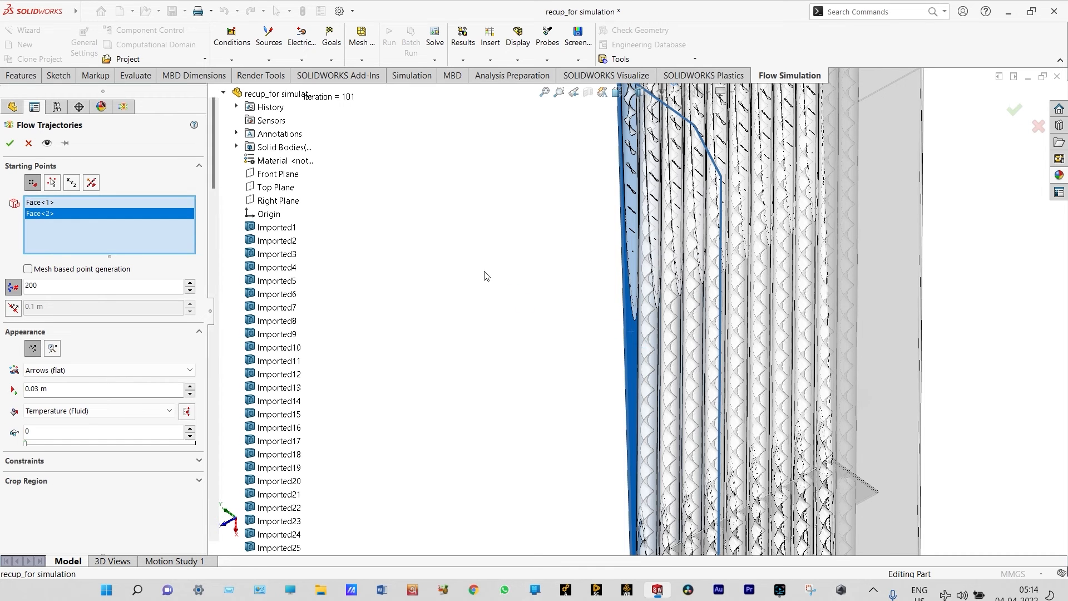
# Add the opposite end plate and Right Side Casing faces as starting points, and create 200 flat-arrow trajectories coloured by fluid temperature
pyautogui.scroll(8, 483, 274)
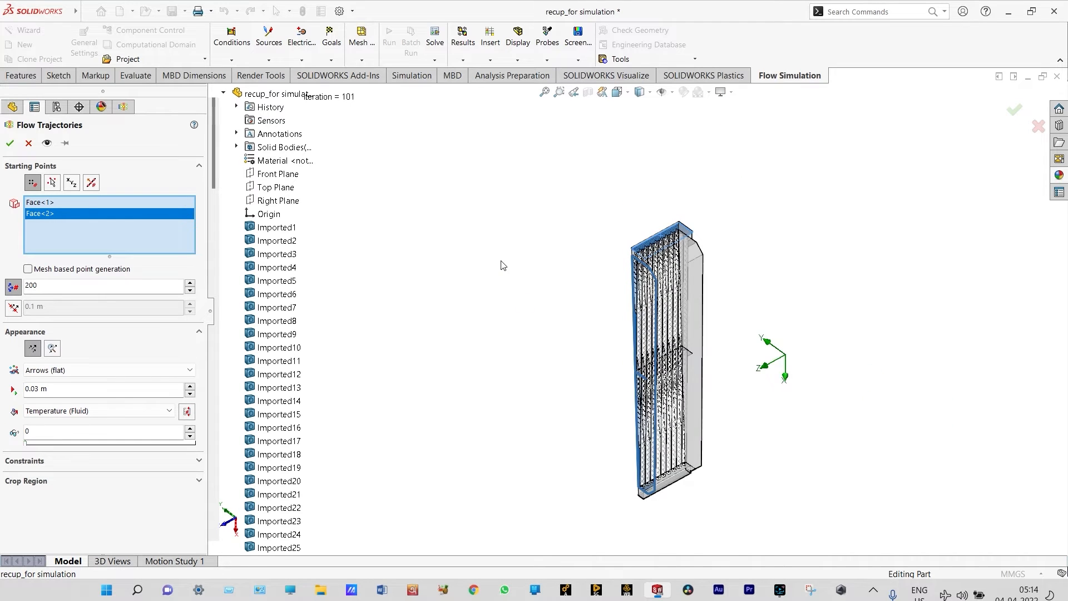
pyautogui.moveTo(501, 261); pyautogui.dragTo(624, 384, button='middle')
pyautogui.scroll(-5, 685, 387)
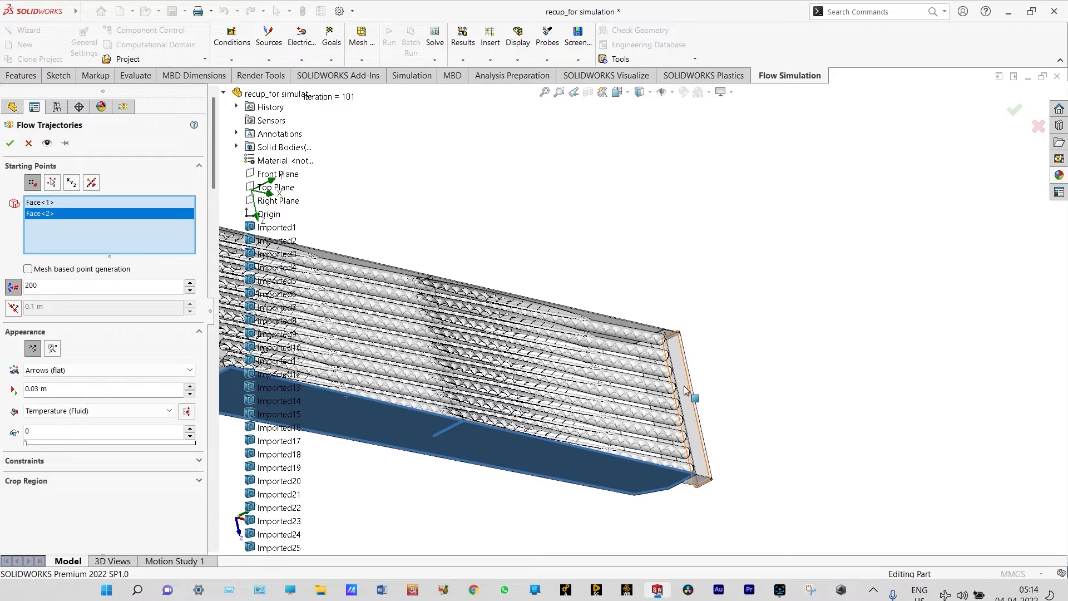
pyautogui.click(685, 390)
pyautogui.scroll(-4, 388, 266)
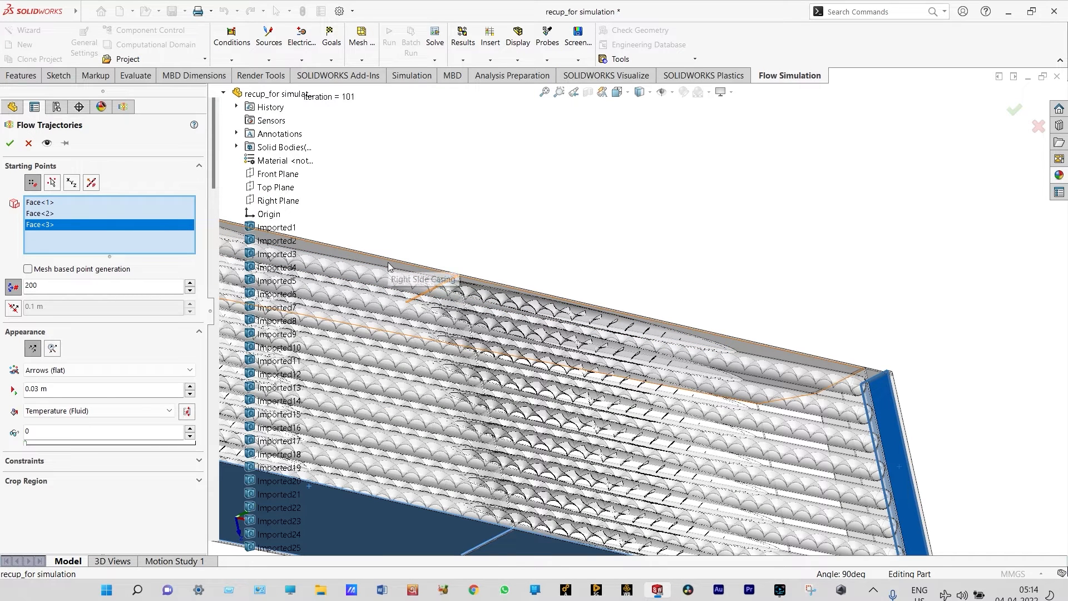
pyautogui.click(389, 268)
pyautogui.scroll(3, 535, 225)
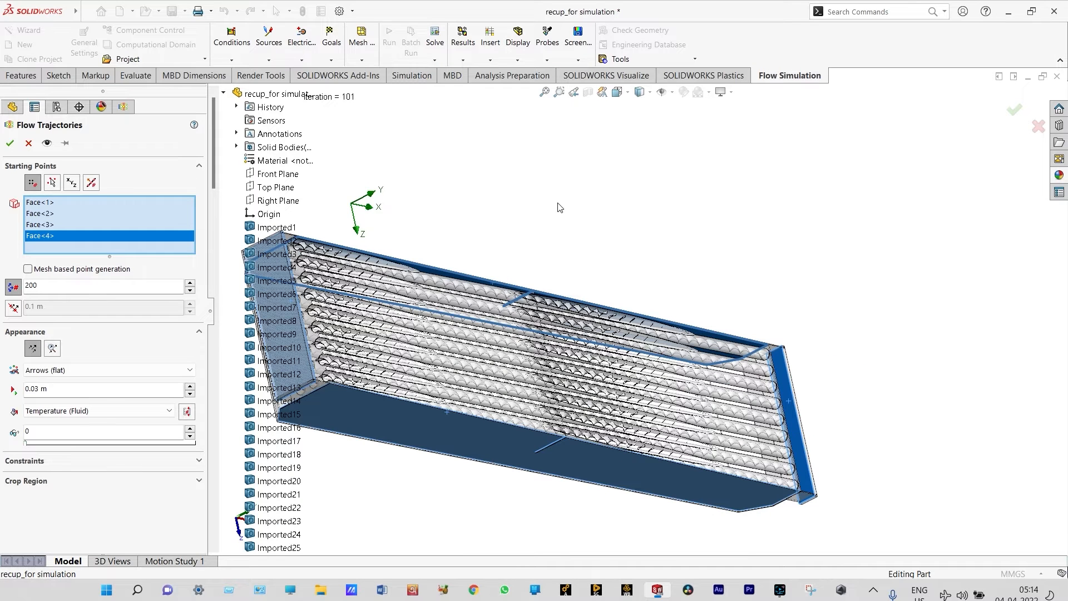
pyautogui.scroll(3, 583, 202)
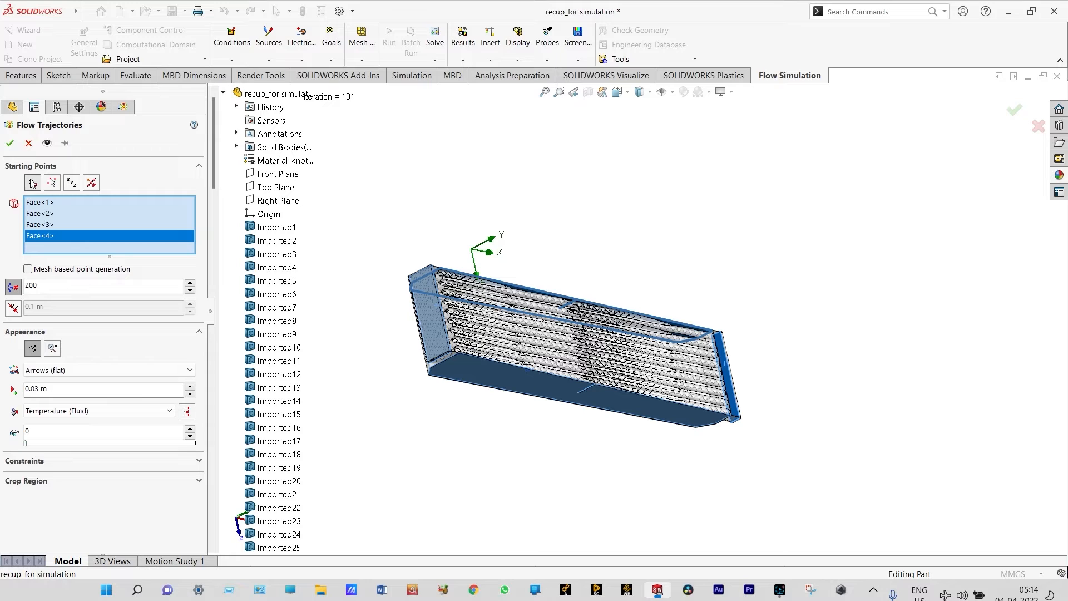
pyautogui.click(10, 143)
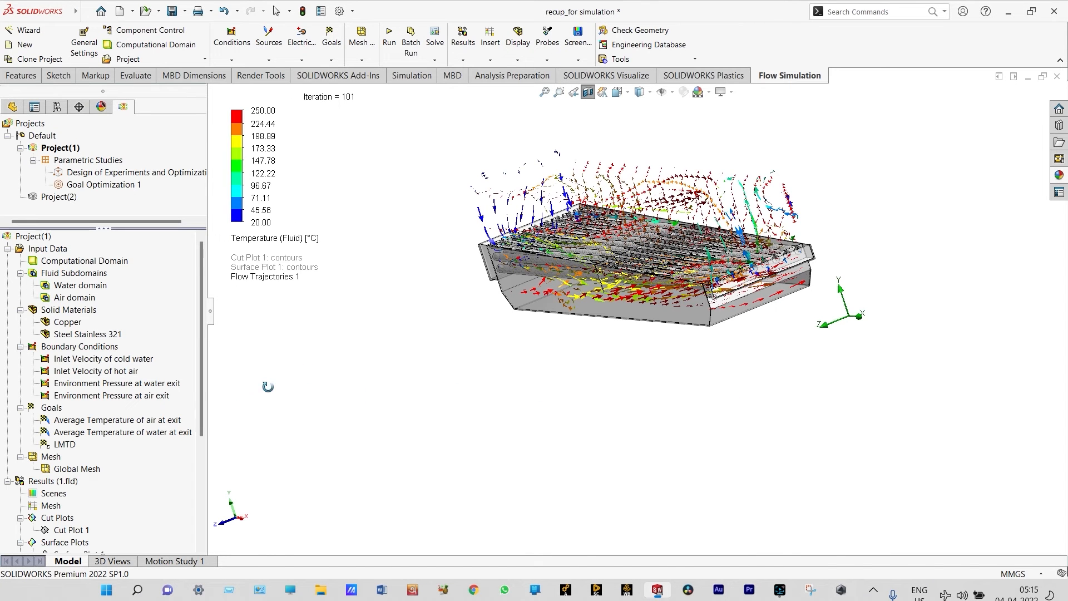
# Play the animation of the fluid temperature flow trajectories
pyautogui.scroll(-3, 112, 423)
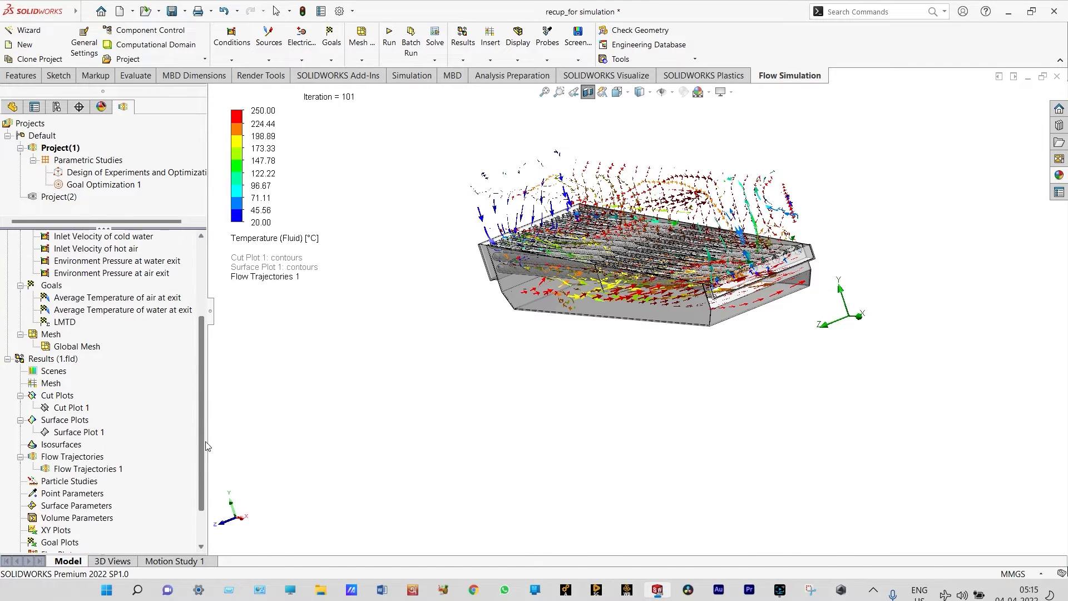
pyautogui.rightClick(106, 470)
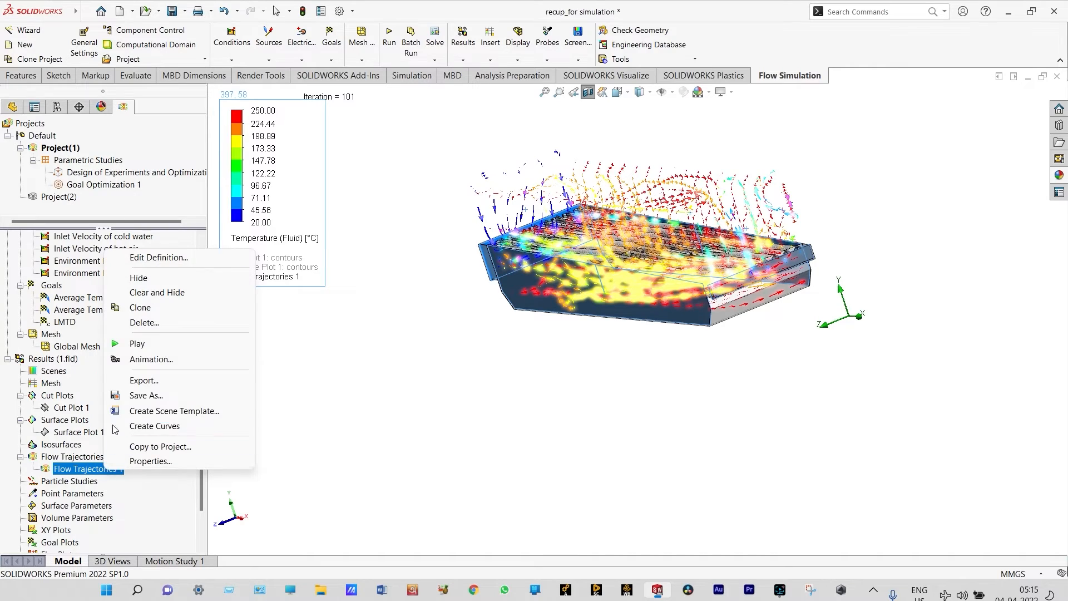
pyautogui.click(133, 344)
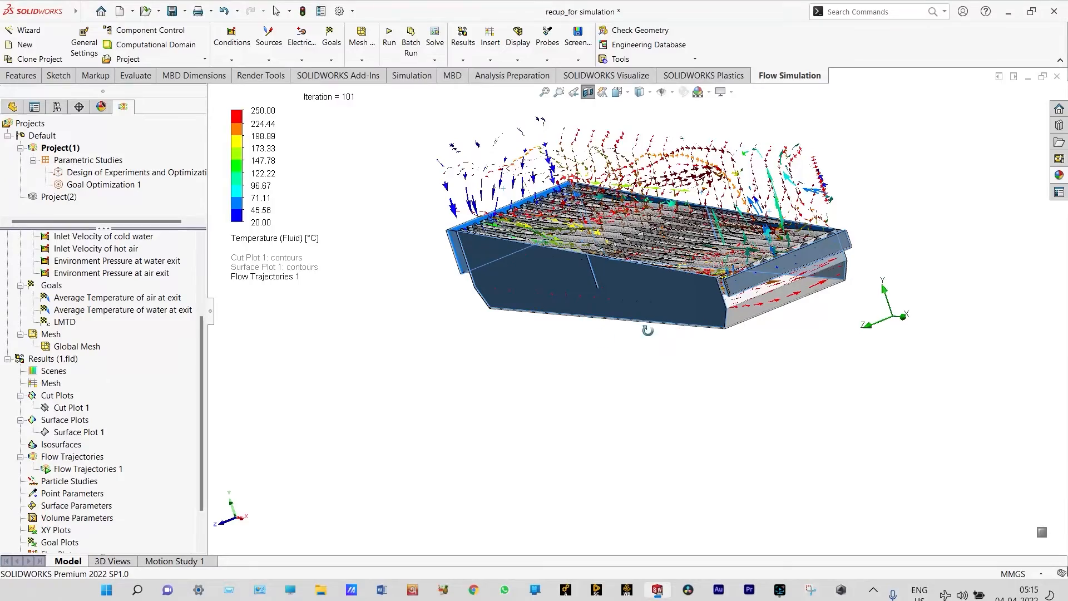
# Examine the animated flow trajectories around the tubes, casing and end plates from several angles
pyautogui.moveTo(646, 374); pyautogui.dragTo(684, 349)
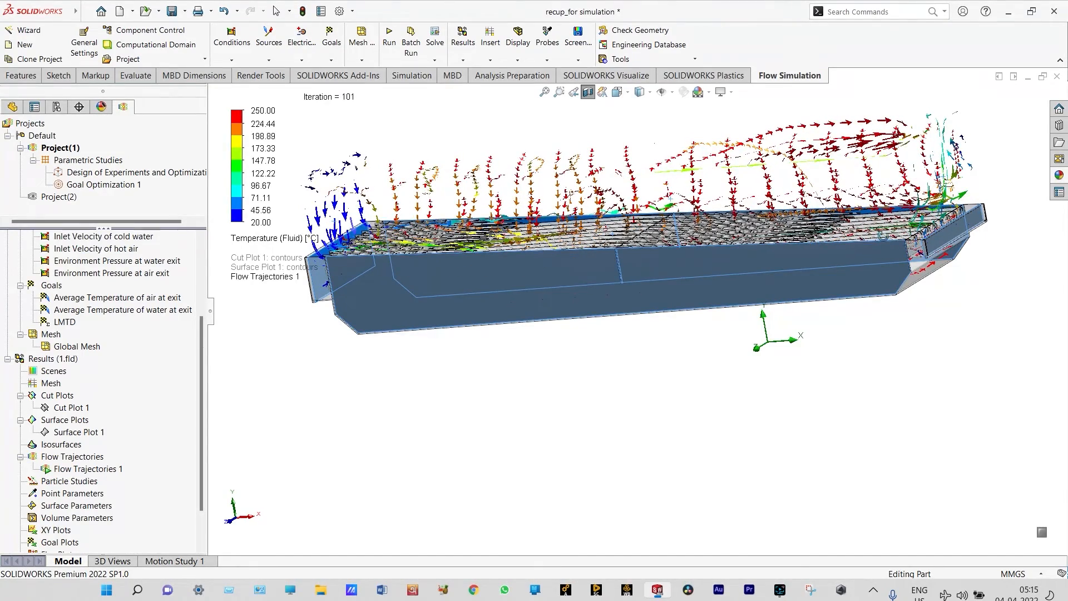
pyautogui.moveTo(877, 317); pyautogui.dragTo(822, 398)
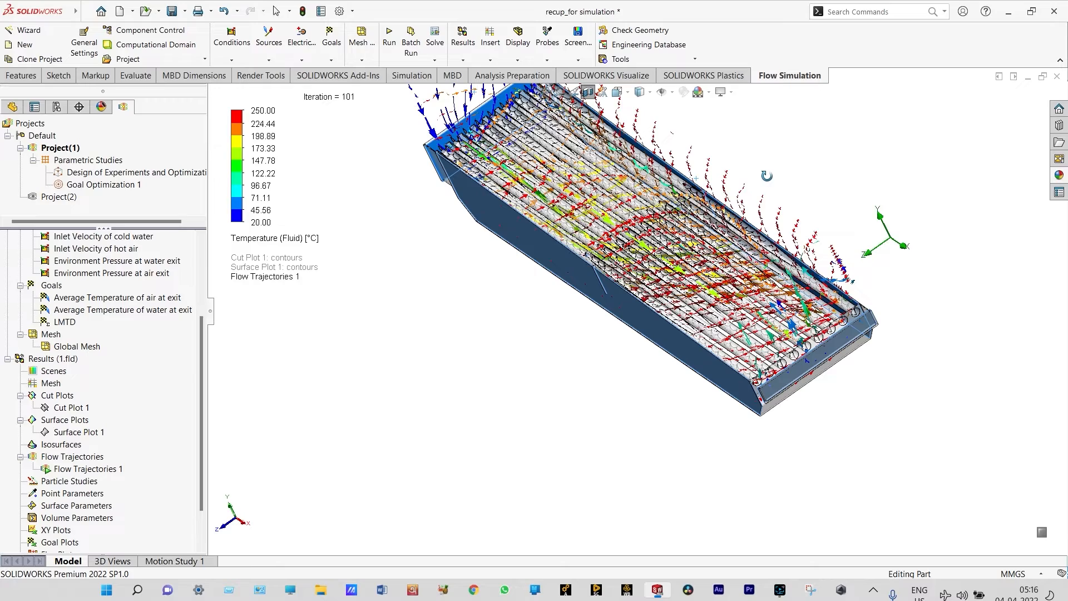
pyautogui.moveTo(766, 176)
pyautogui.mouseDown()
pyautogui.moveTo(757, 212)
pyautogui.moveTo(785, 184)
pyautogui.mouseUp()
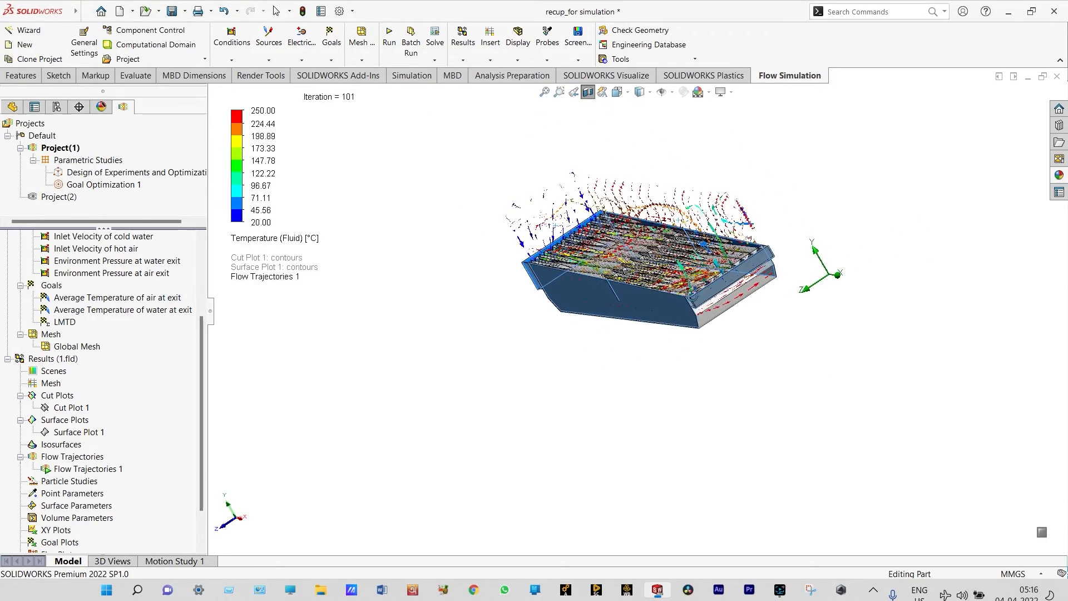
pyautogui.scroll(-3, 630, 320)
pyautogui.moveTo(608, 336); pyautogui.dragTo(651, 331, button='middle')
pyautogui.scroll(-3, 634, 347)
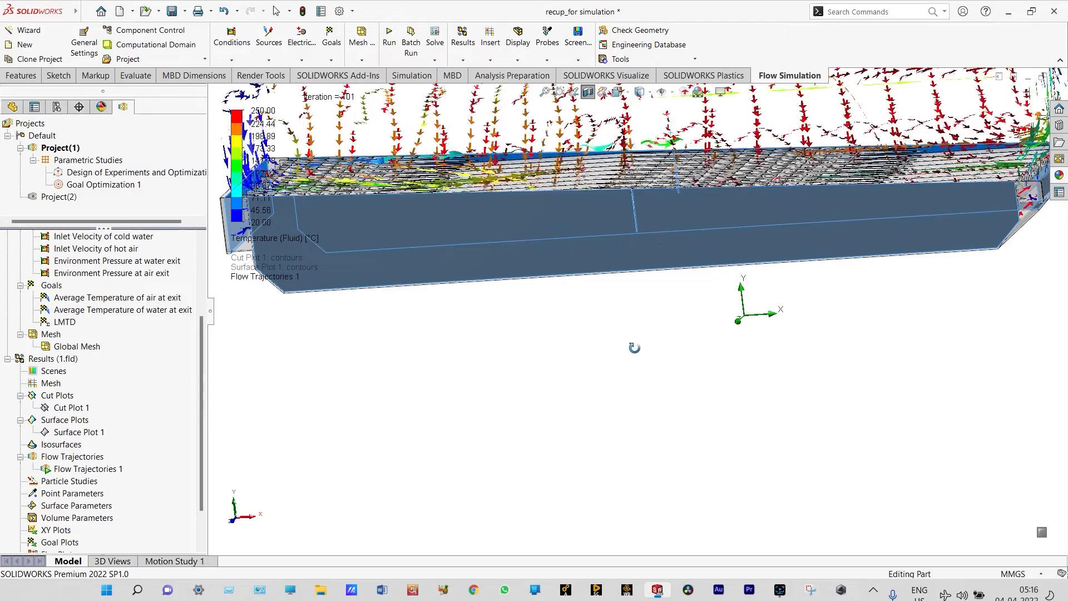
pyautogui.scroll(3, 632, 346)
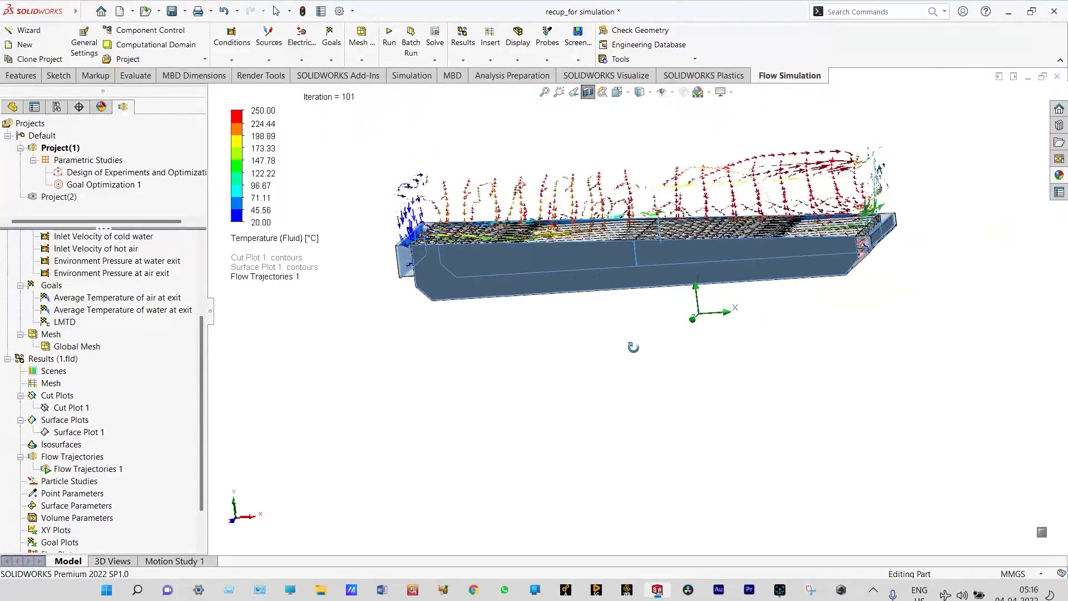
pyautogui.moveTo(631, 345); pyautogui.dragTo(586, 384, button='middle')
pyautogui.scroll(-2, 409, 296)
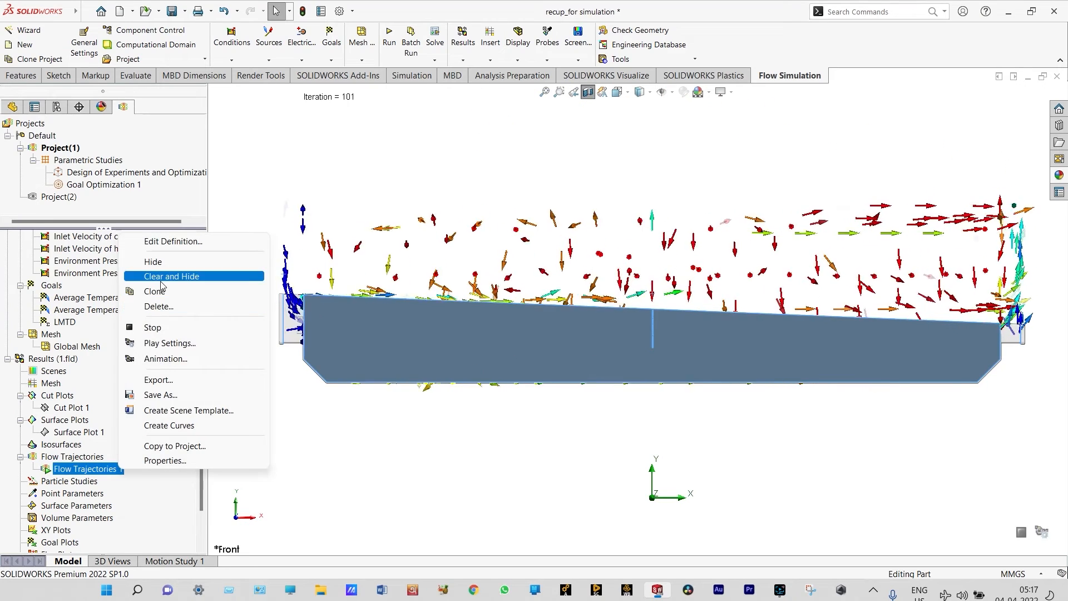
# Clear and hide the flow trajectories, and turn off the section view to show the whole heat exchanger
pyautogui.click(159, 278)
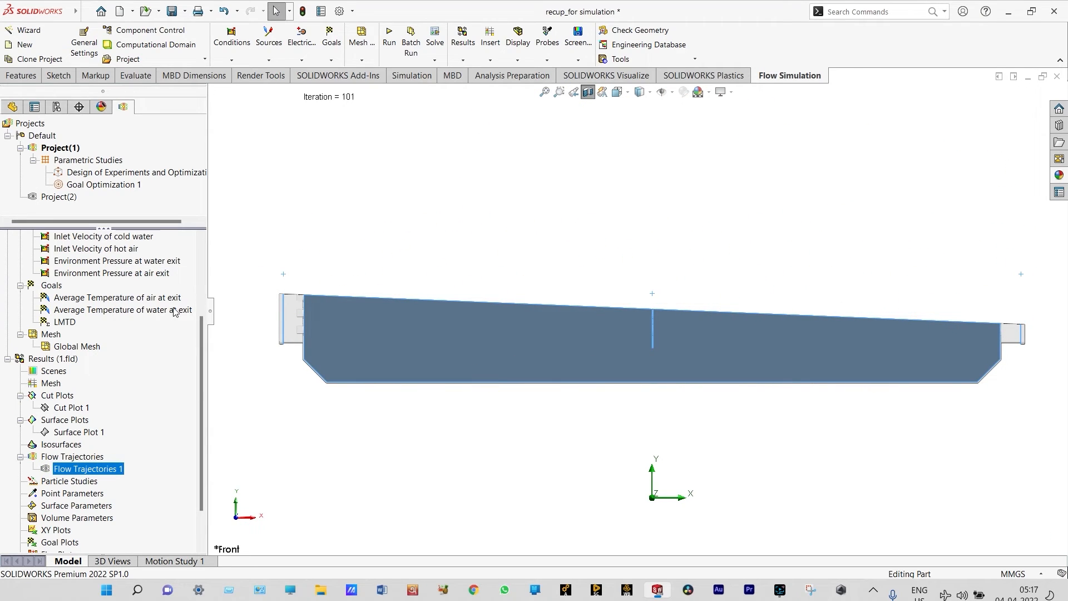
pyautogui.moveTo(198, 380); pyautogui.dragTo(197, 412)
pyautogui.click(588, 92)
pyautogui.scroll(4, 766, 179)
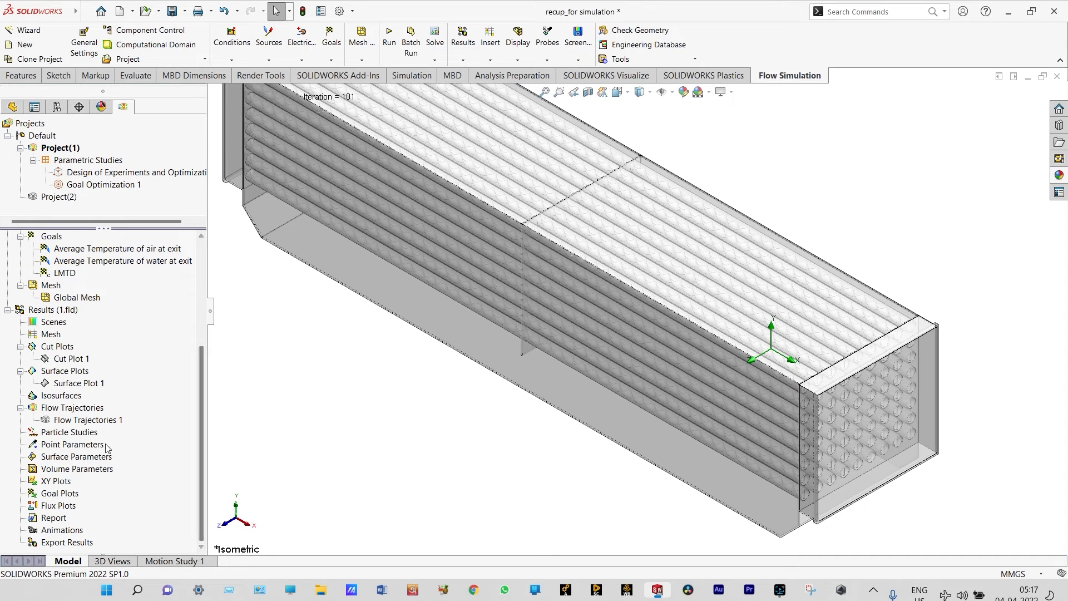
# Create a goal plot of all goals against iterations and export it to an Excel workbook
pyautogui.doubleClick(78, 494)
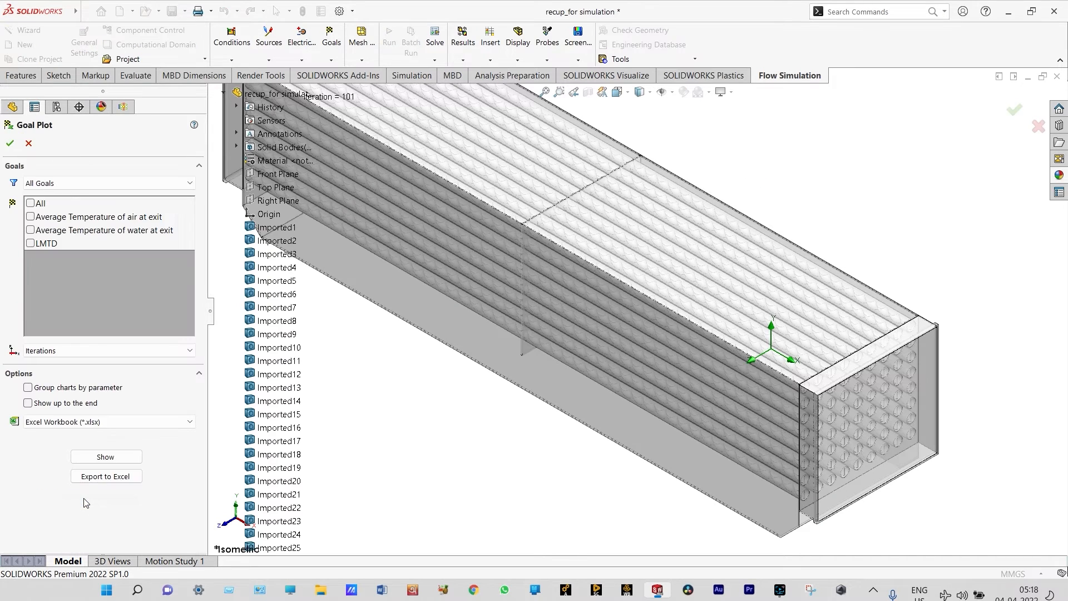
pyautogui.click(31, 204)
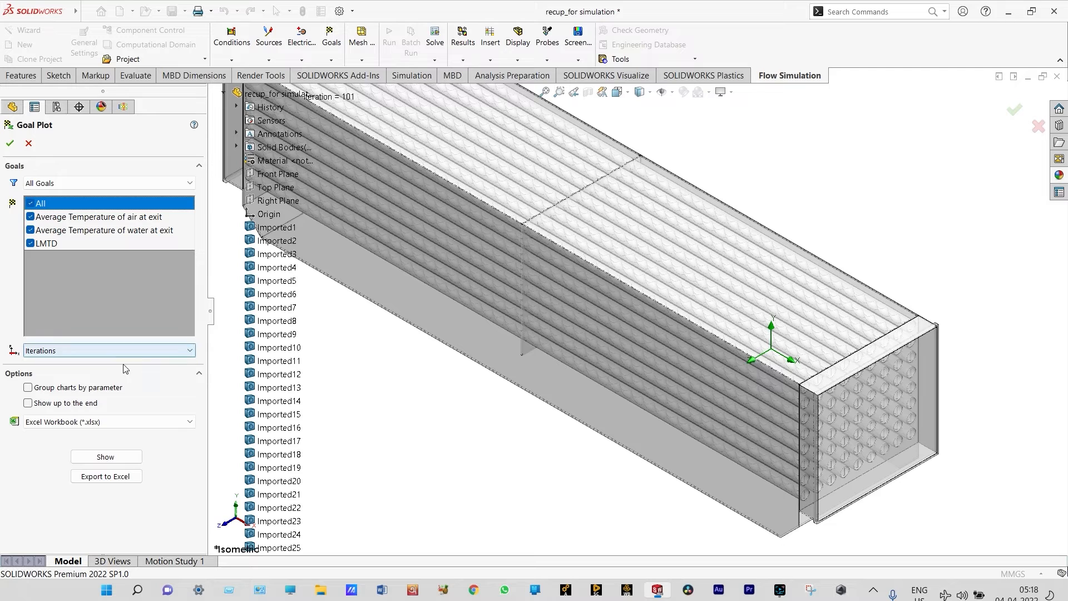
pyautogui.click(106, 476)
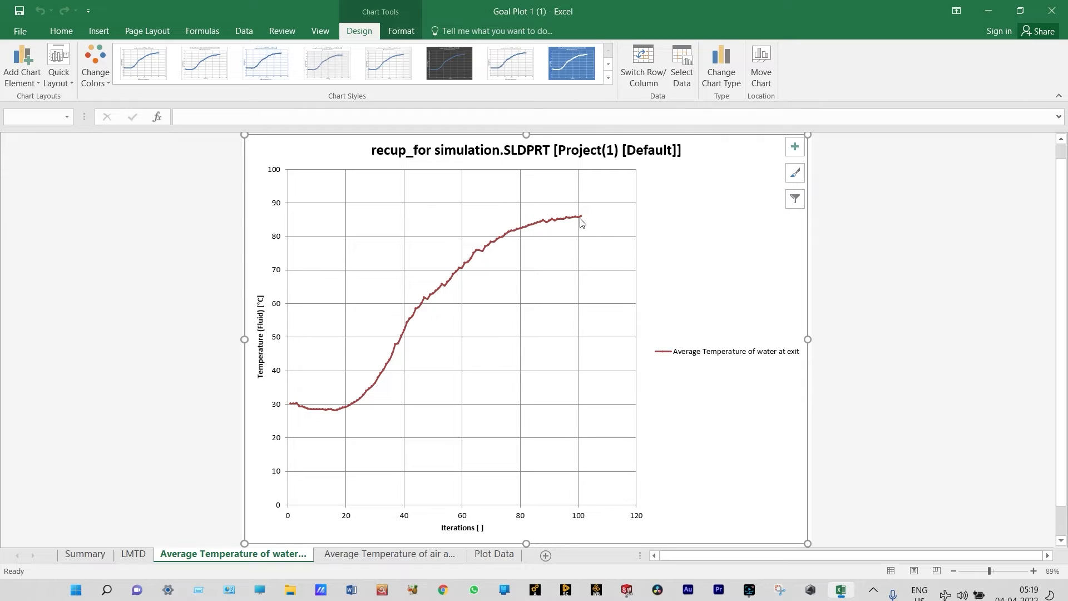
# Check the final points of the water and air exit temperature charts in Excel, and close the workbook to return to SOLIDWORKS
pyautogui.moveTo(580, 217)
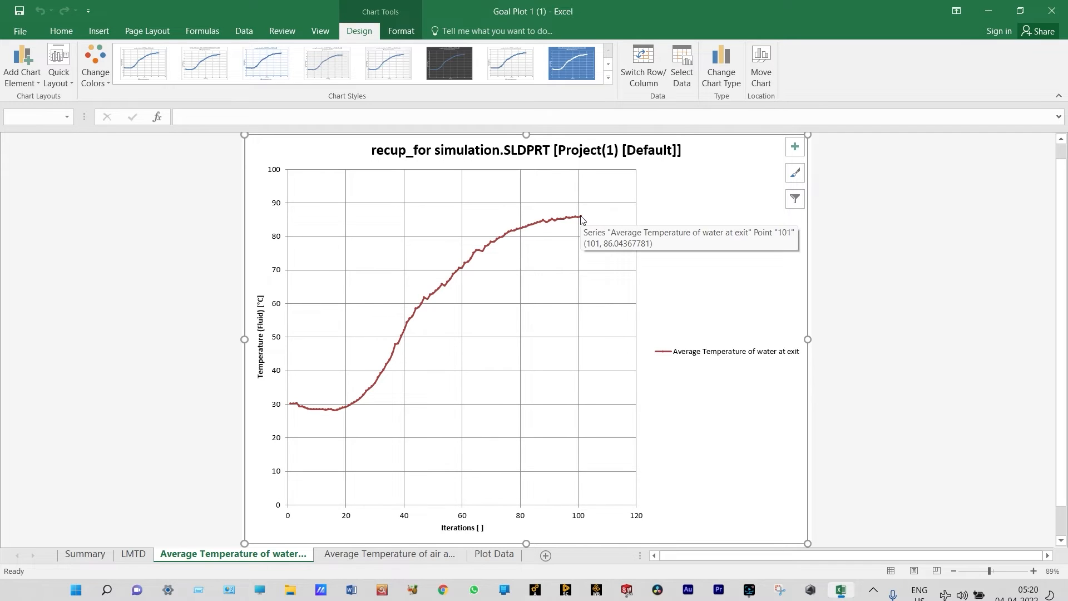
pyautogui.click(412, 555)
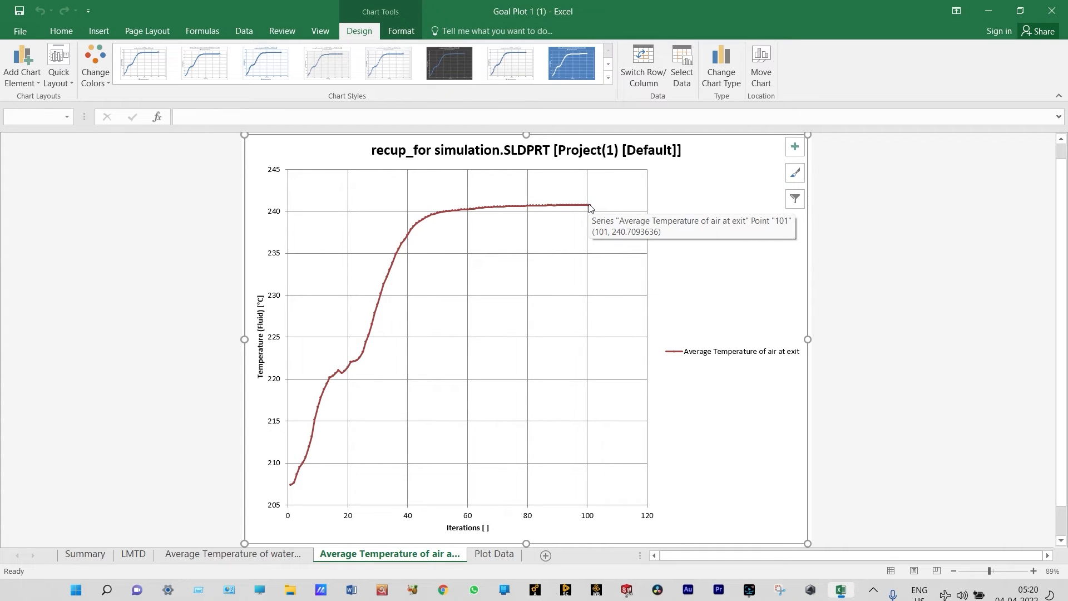
pyautogui.click(1051, 13)
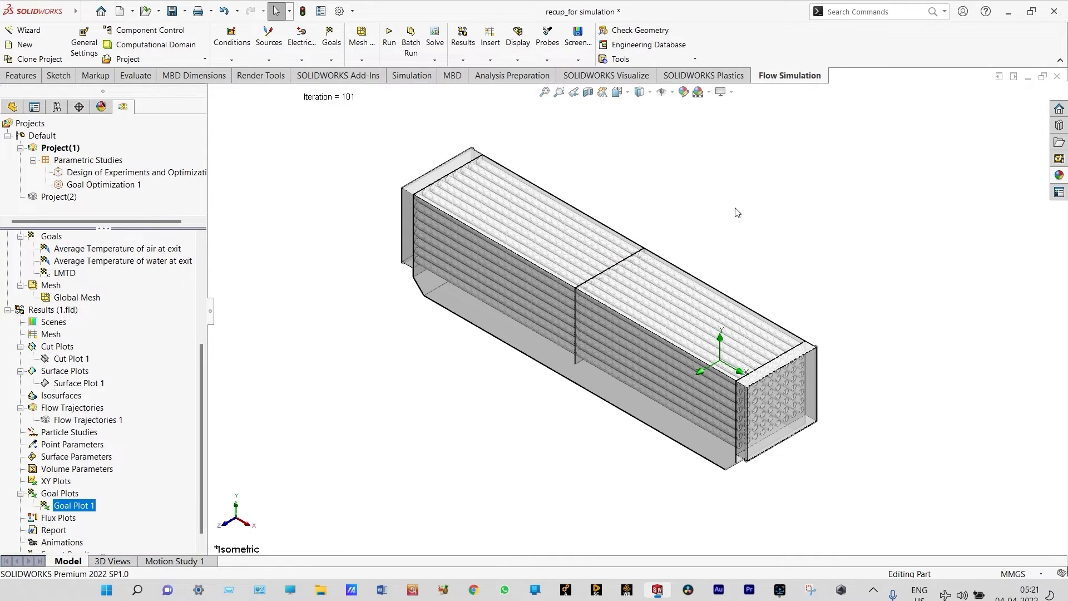
# Open the Design of Experiments and Optimization parametric study and review its input variables and the scenario's experiment results
pyautogui.doubleClick(168, 174)
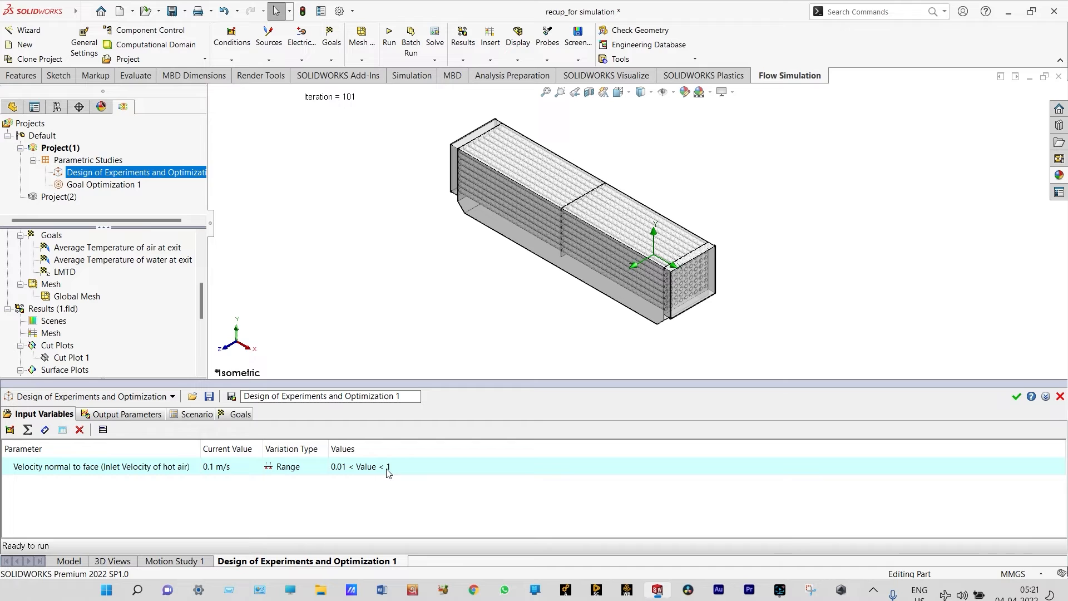
pyautogui.click(200, 416)
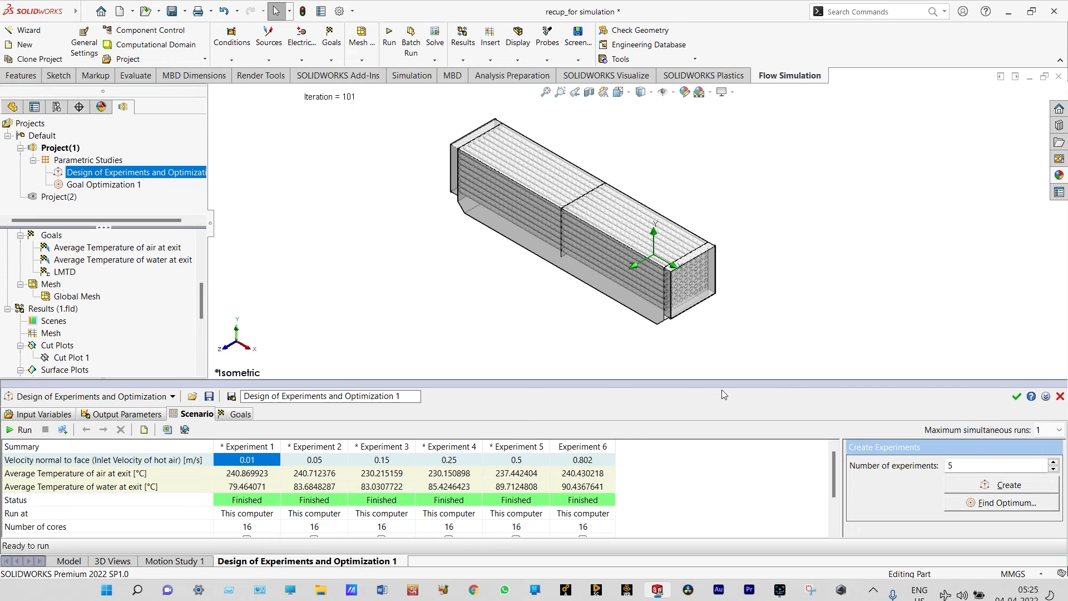
# Close the Design of Experiments study, review the Goal Optimization 1 study's input variable range and scenario design points, and close that study too
pyautogui.click(1017, 396)
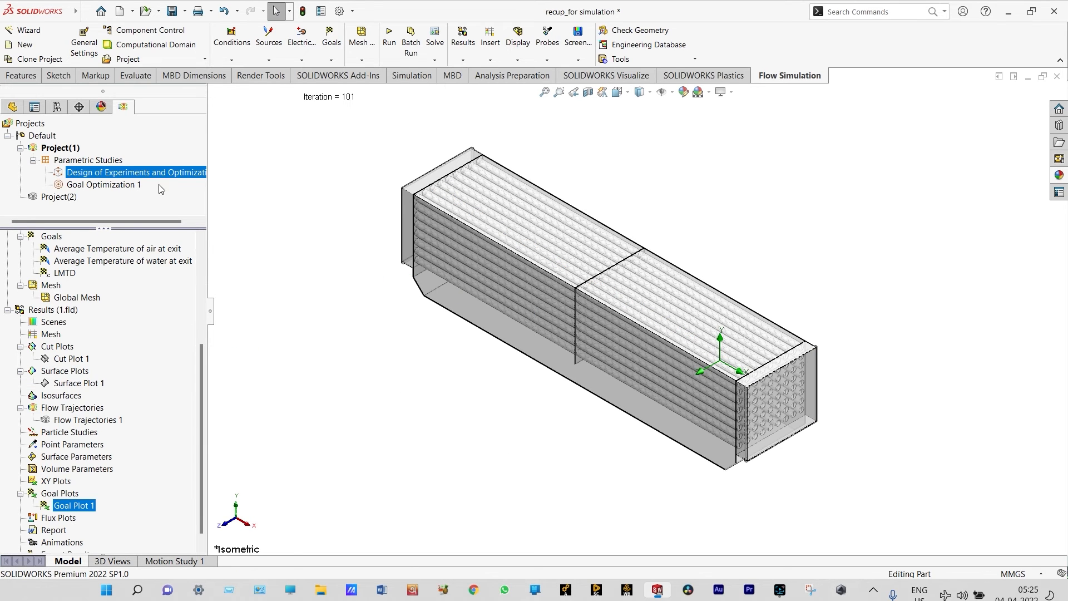
pyautogui.doubleClick(122, 186)
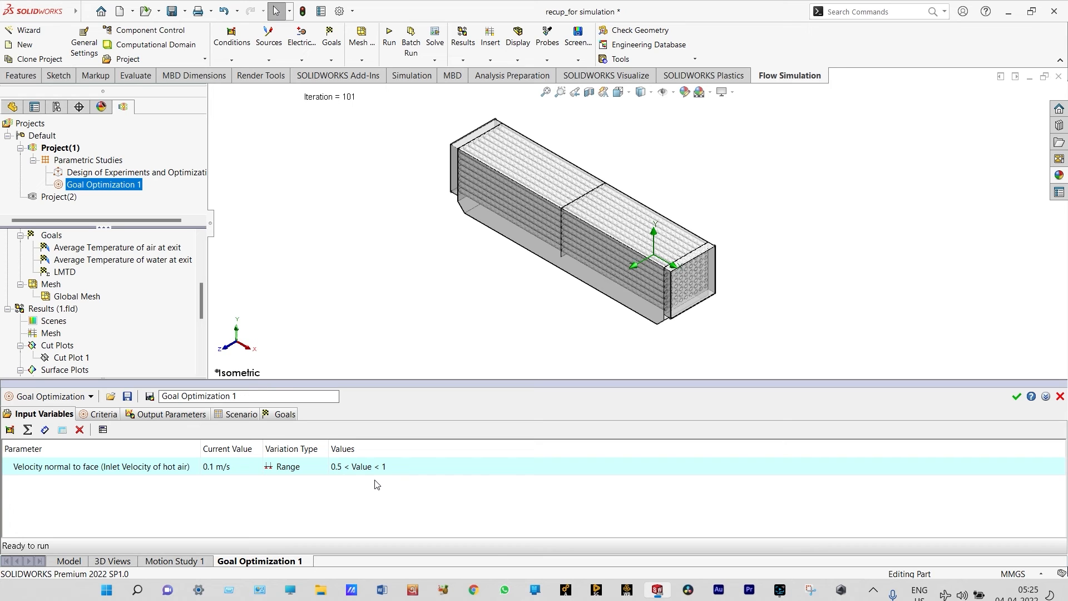
pyautogui.click(242, 414)
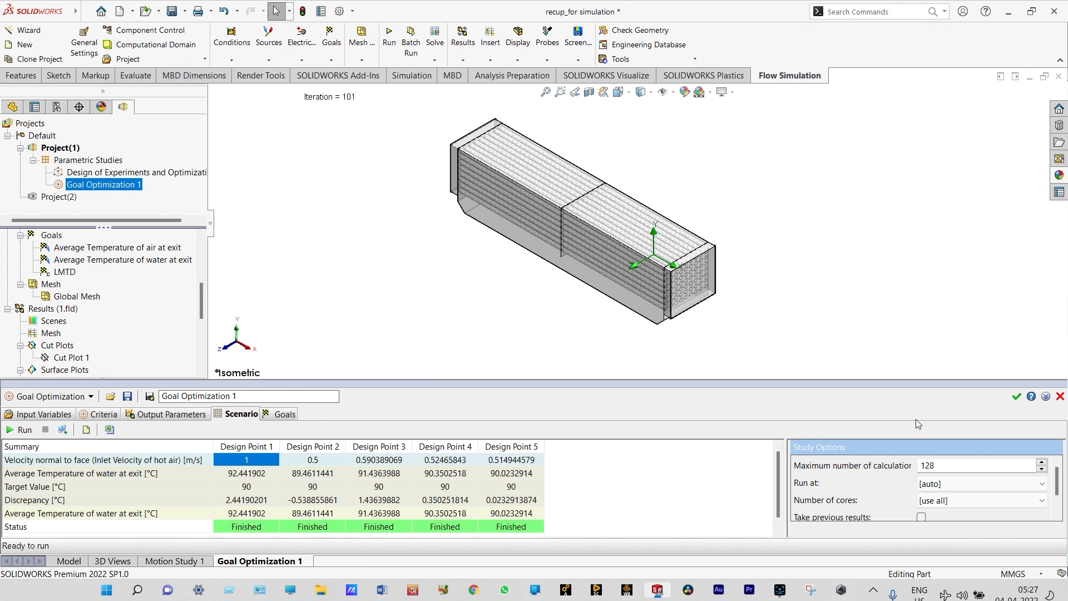
pyautogui.click(1017, 396)
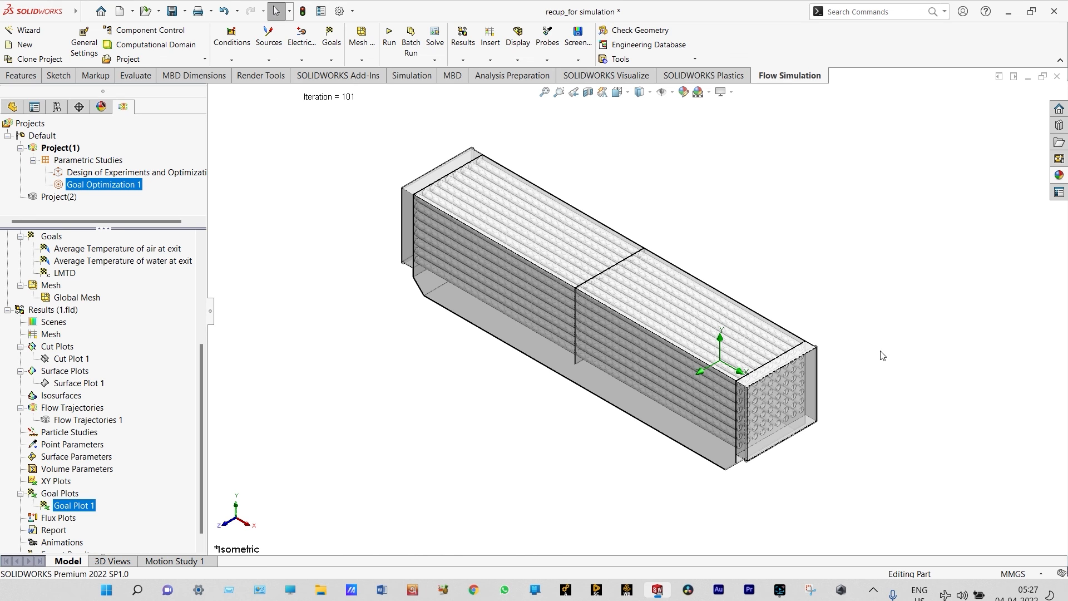
pyautogui.scroll(-2, 804, 313)
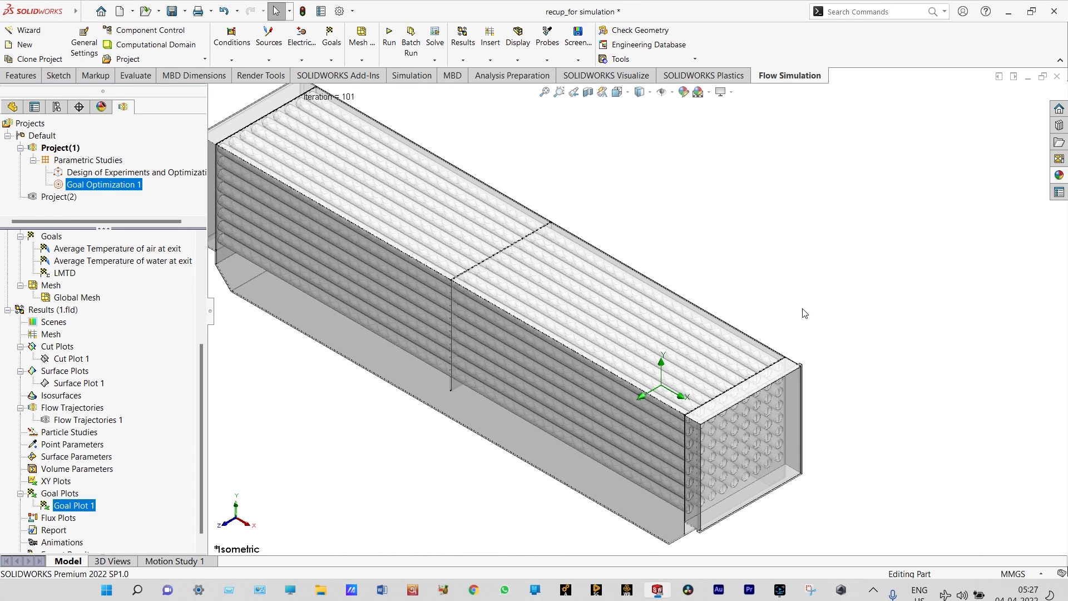
pyautogui.scroll(2, 805, 313)
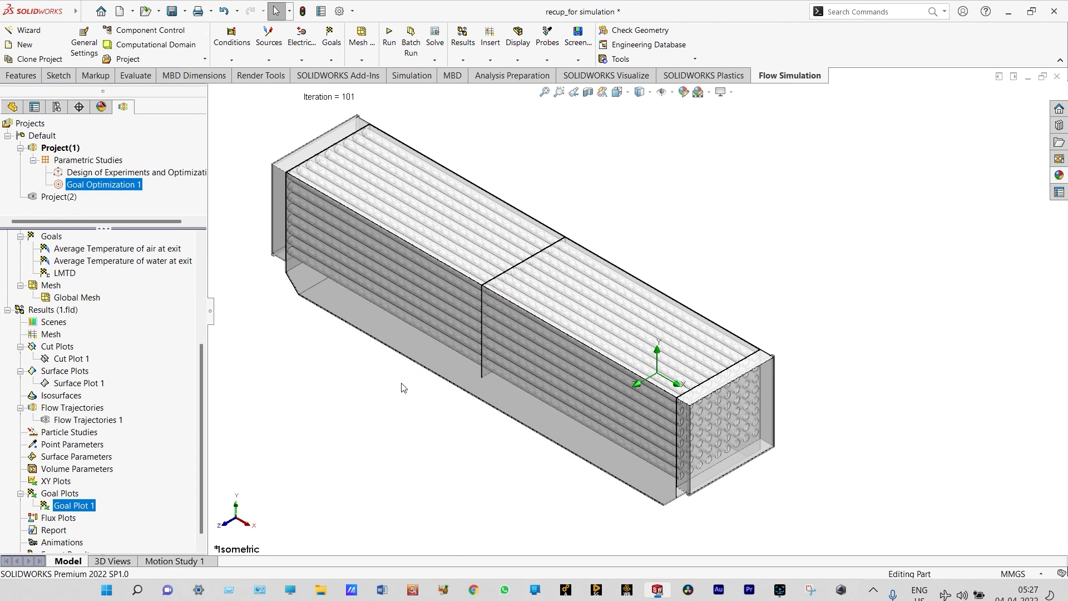